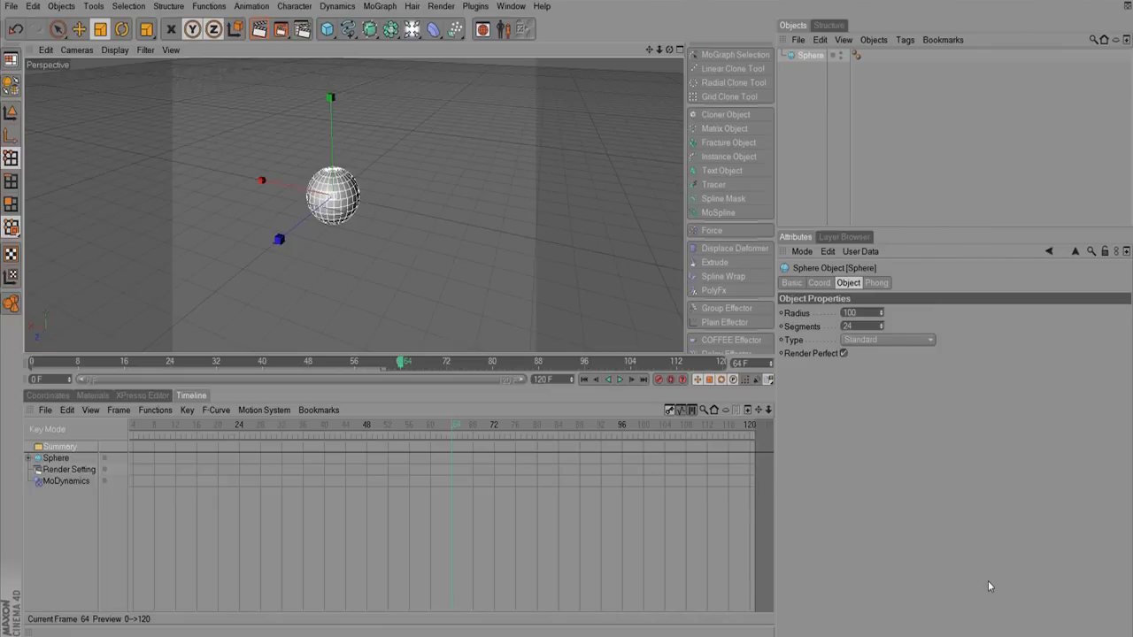
Enlarge the sphere to a radius of about 291 and set its segments to 60.
{"action": "left_click", "coordinate": [92, 396]}
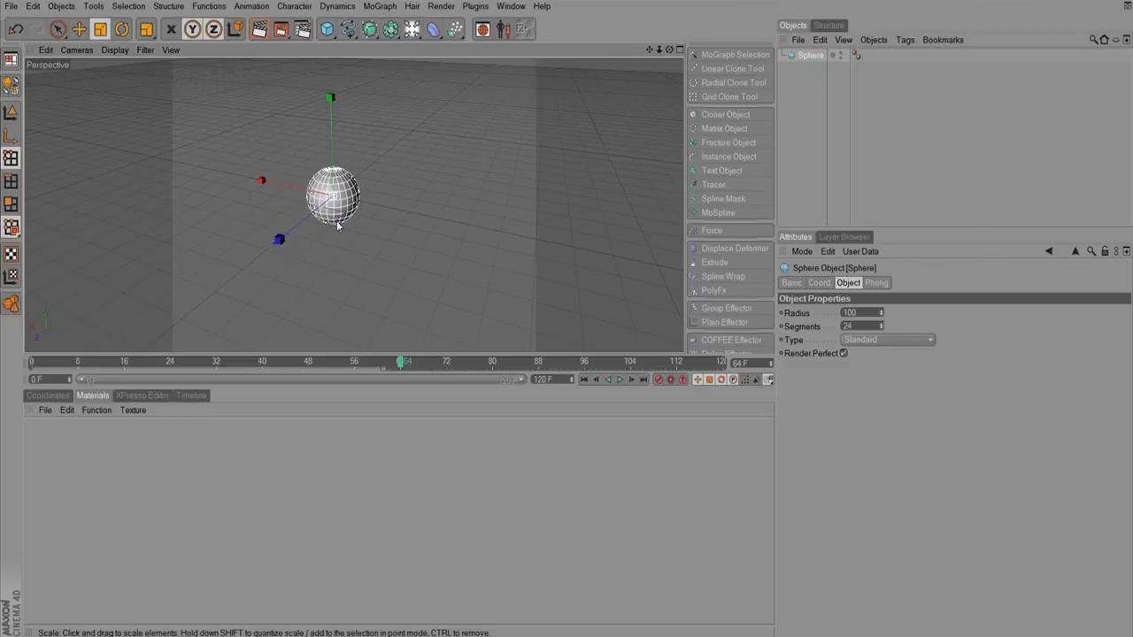
{"action": "left_click_drag", "start_coordinate": [336, 220], "coordinate": [652, 207], "text": "alt"}
{"action": "left_click_drag", "start_coordinate": [882, 316], "coordinate": [883, 237]}
{"action": "mouse_move", "coordinate": [881, 326]}
{"action": "left_mouse_down"}
{"action": "mouse_move", "coordinate": [889, 263]}
{"action": "mouse_move", "coordinate": [886, 312]}
{"action": "left_mouse_up"}
{"action": "left_click_drag", "start_coordinate": [779, 316], "coordinate": [771, 268]}
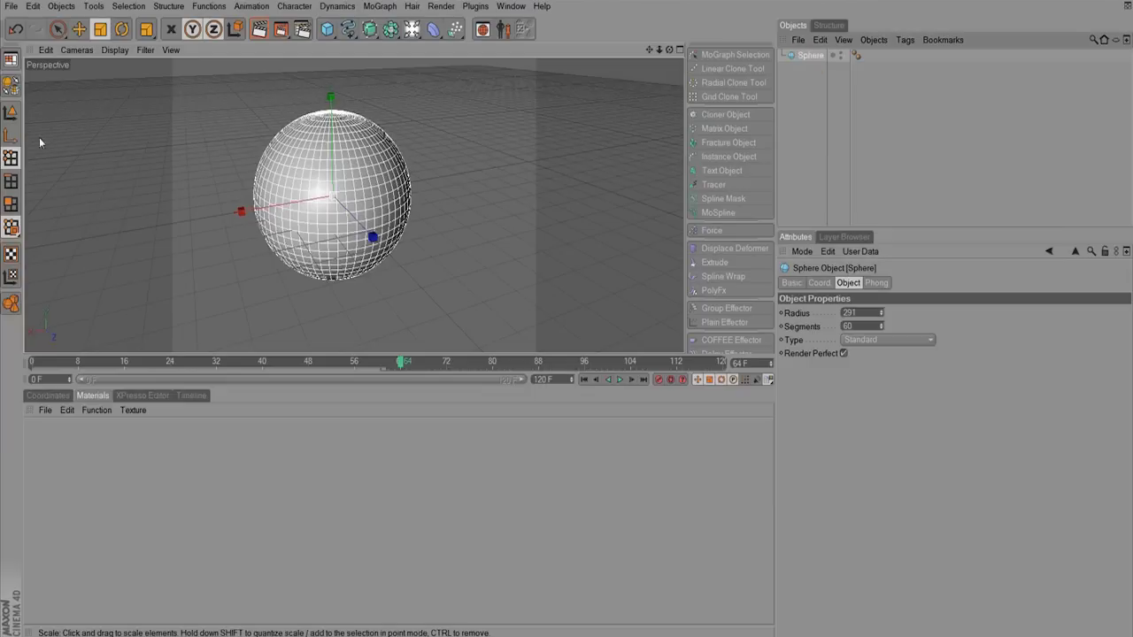
Convert the sphere to an editable polygon object and activate Live Selection in polygon mode.
{"action": "left_click", "coordinate": [11, 60]}
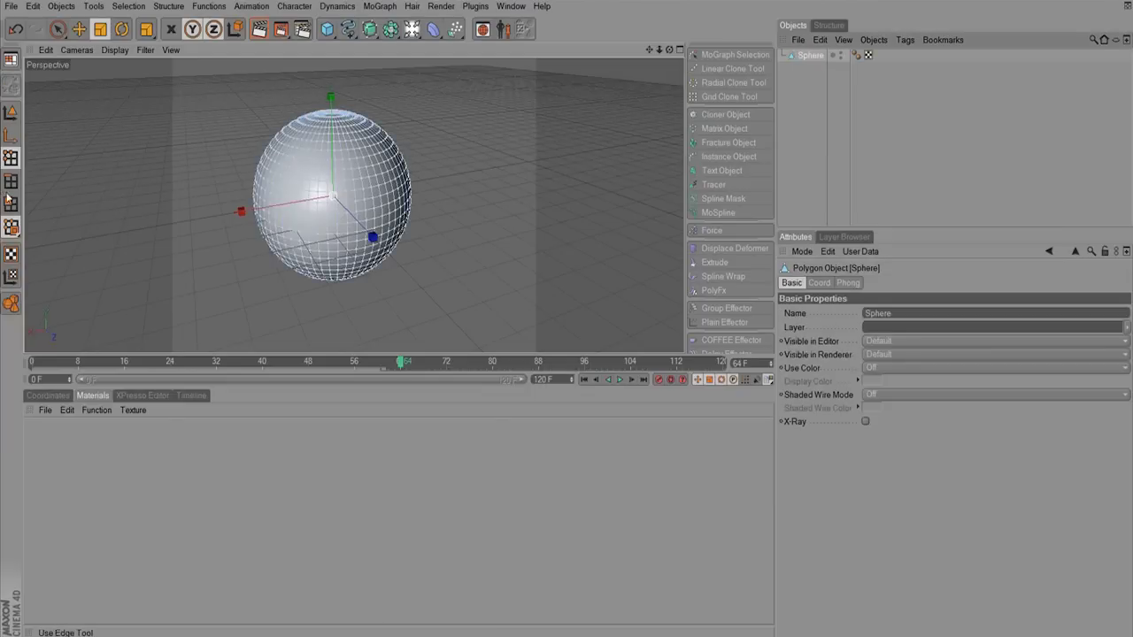
{"action": "left_click", "coordinate": [11, 203]}
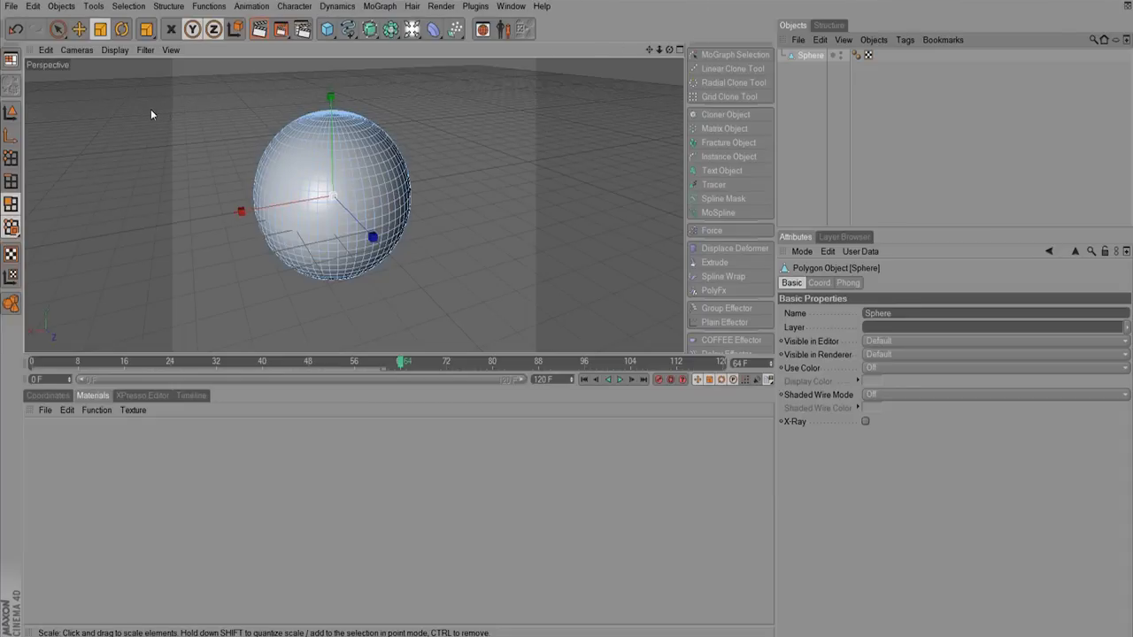
{"action": "mouse_move", "coordinate": [57, 29]}
{"action": "left_mouse_down"}
{"action": "mouse_move", "coordinate": [77, 66]}
{"action": "mouse_move", "coordinate": [75, 40]}
{"action": "left_mouse_up"}
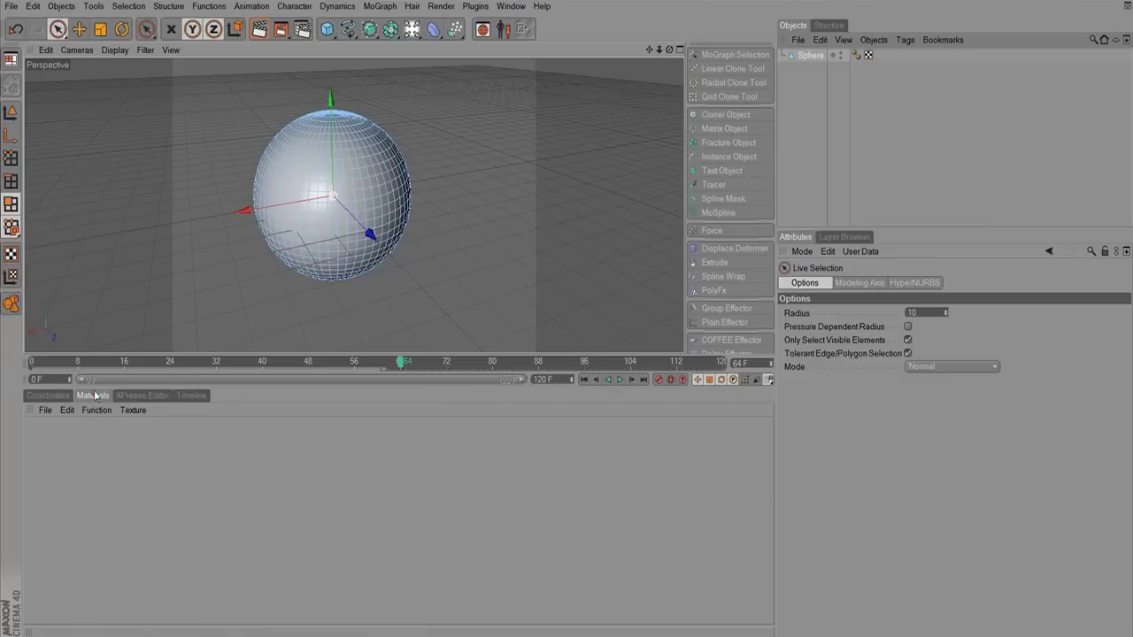
Create a new material in the Material Manager.
{"action": "left_click", "coordinate": [501, 7]}
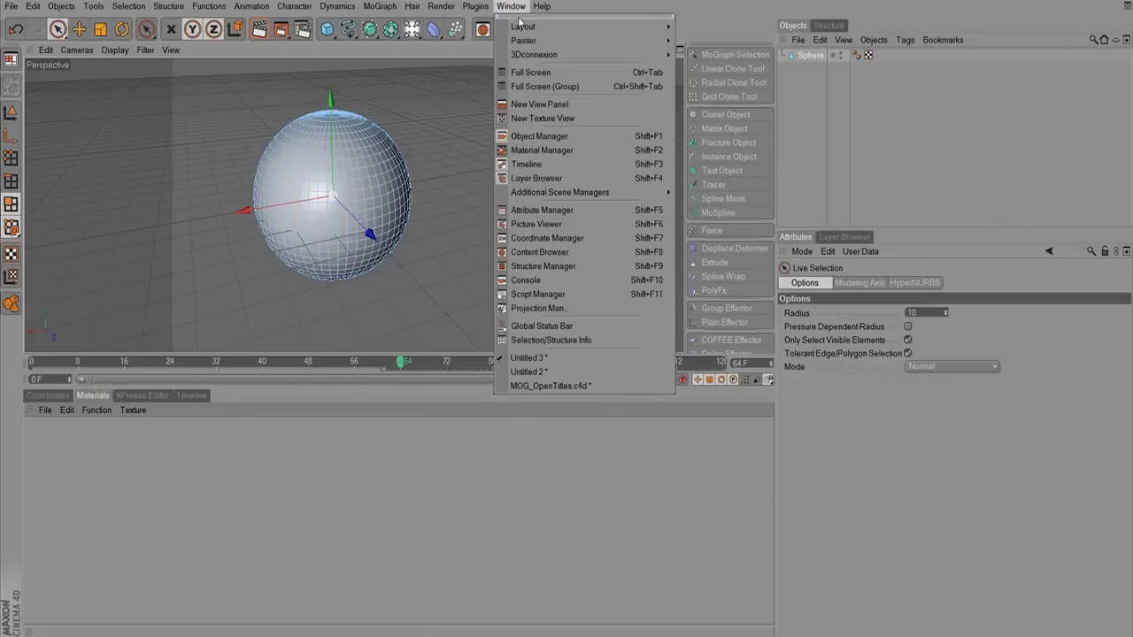
{"action": "left_click", "coordinate": [563, 152]}
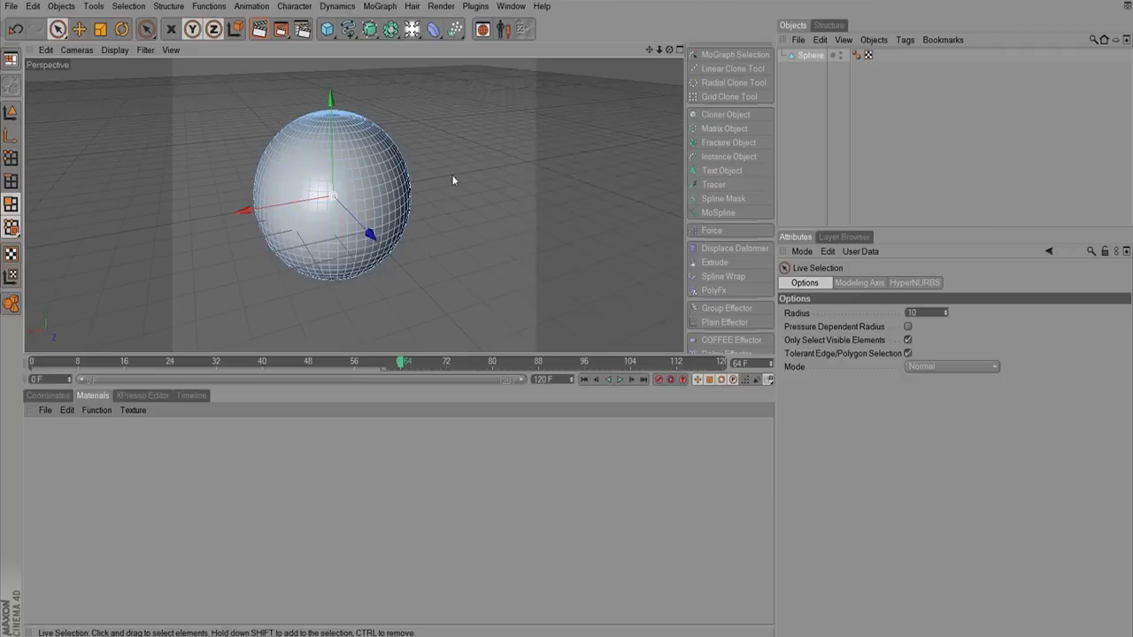
{"action": "left_click", "coordinate": [45, 411]}
{"action": "left_click", "coordinate": [66, 430]}
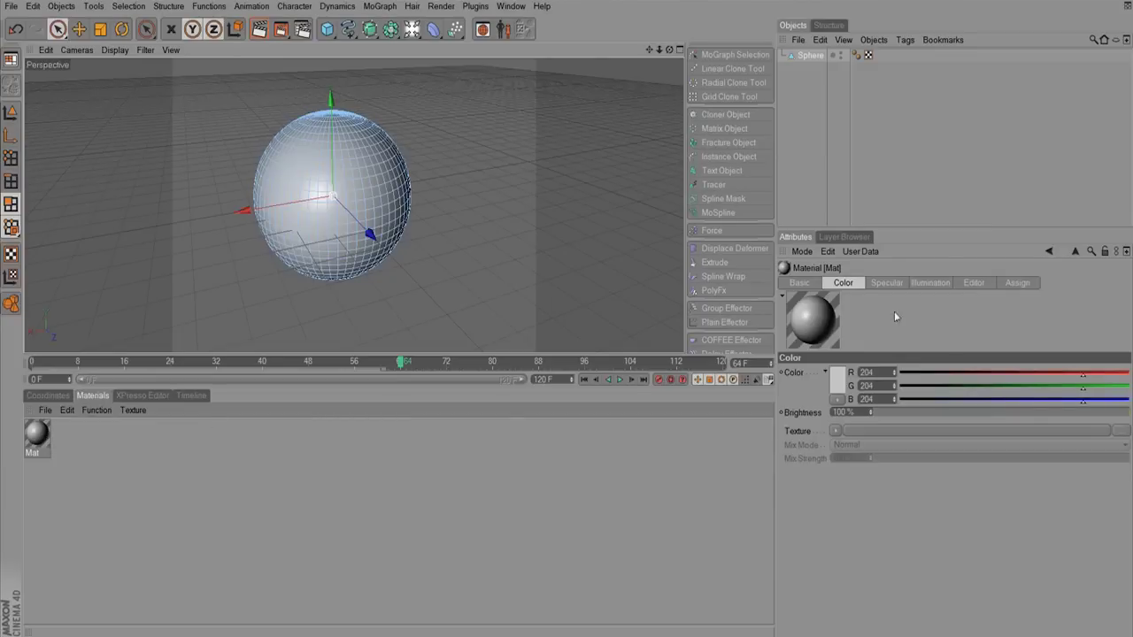
Set the new material's colour to pure red (255, 0, 0) in the Material Editor and close the editor.
{"action": "scroll", "coordinate": [877, 301], "scroll_direction": "down", "scroll_amount": 4}
{"action": "left_click", "coordinate": [848, 284]}
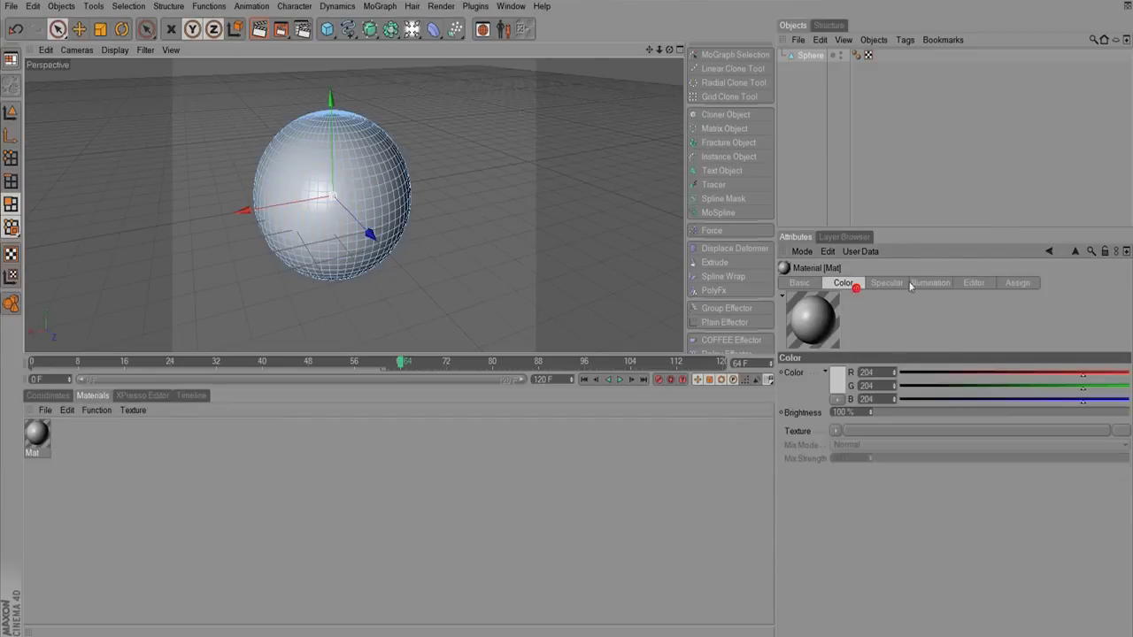
{"action": "double_click", "coordinate": [38, 434]}
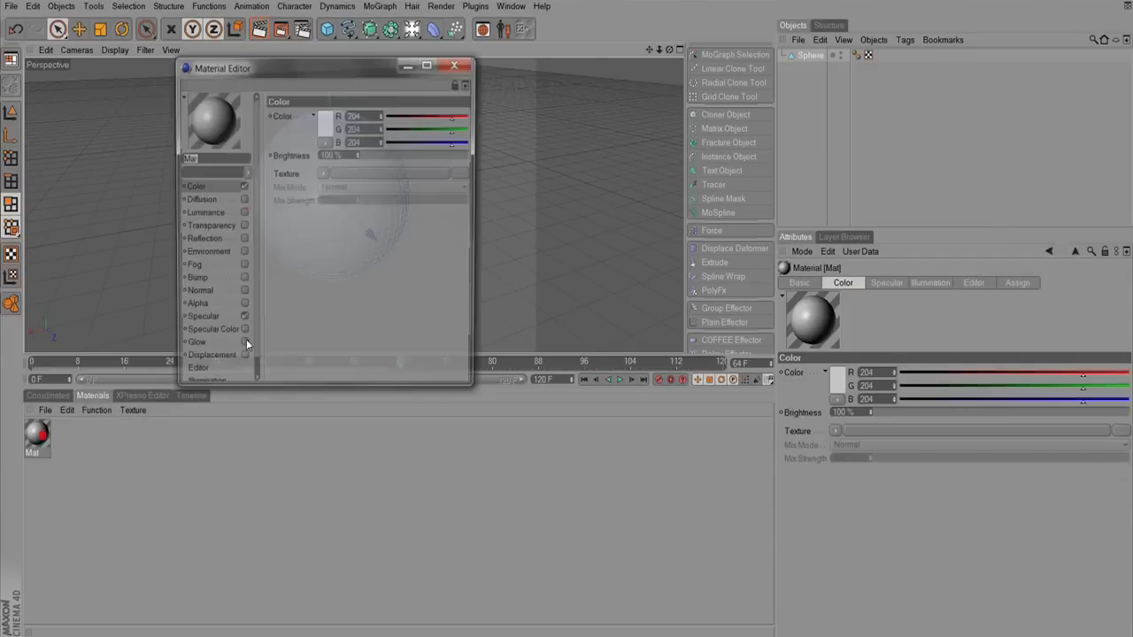
{"action": "left_click_drag", "start_coordinate": [281, 62], "coordinate": [712, 83]}
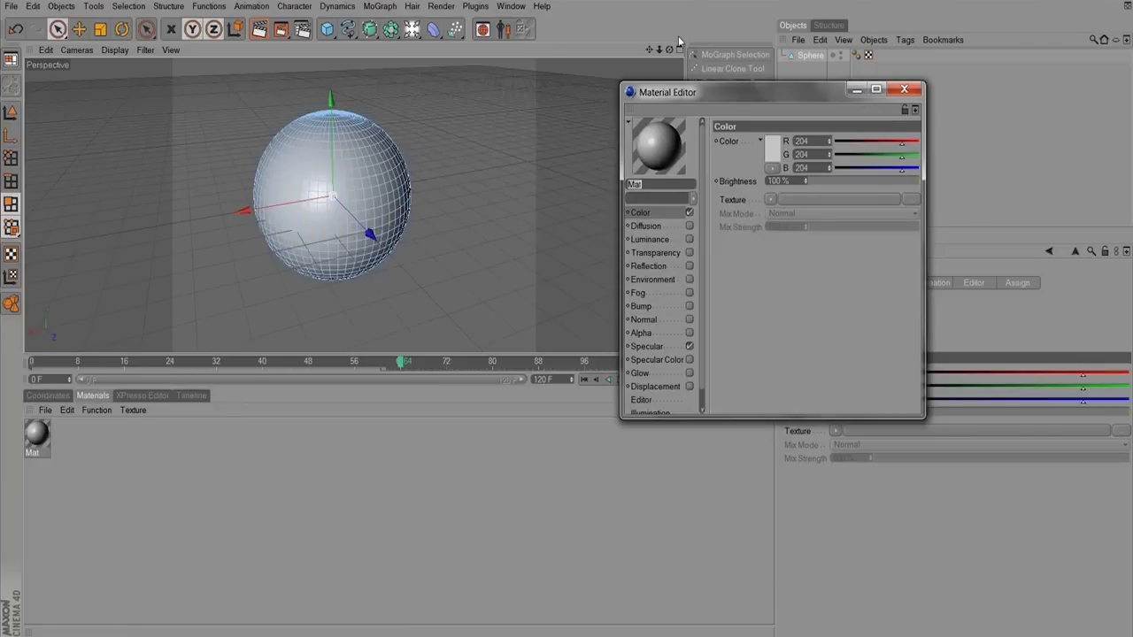
{"action": "left_click", "coordinate": [772, 150]}
{"action": "left_click", "coordinate": [756, 117]}
{"action": "left_click", "coordinate": [755, 206]}
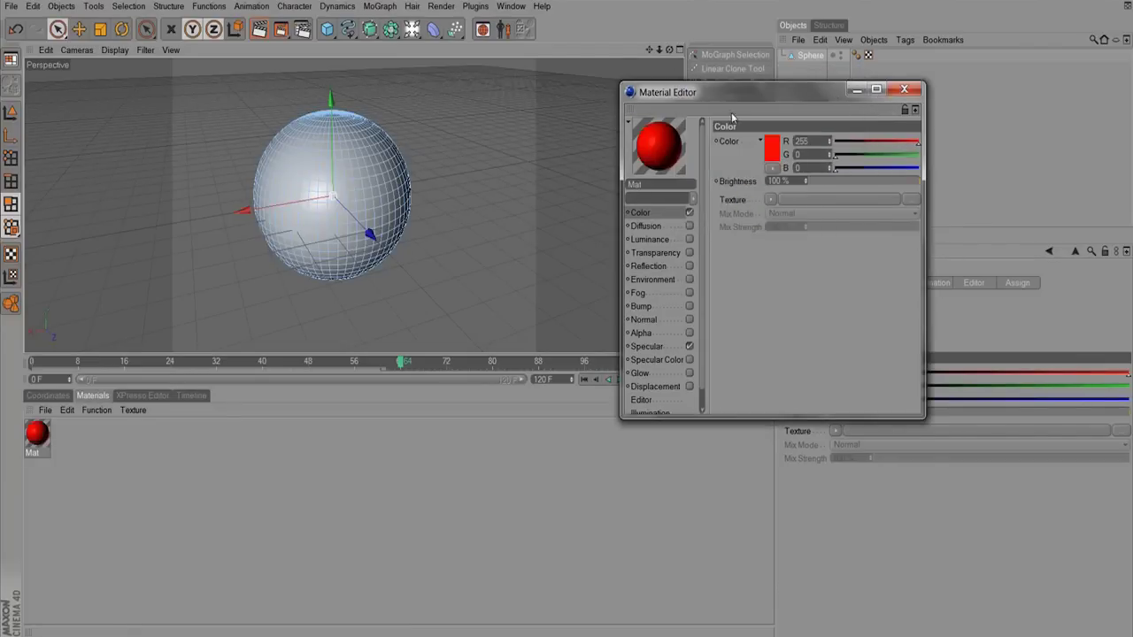
{"action": "left_click_drag", "start_coordinate": [924, 89], "coordinate": [917, 87]}
{"action": "left_click", "coordinate": [898, 89]}
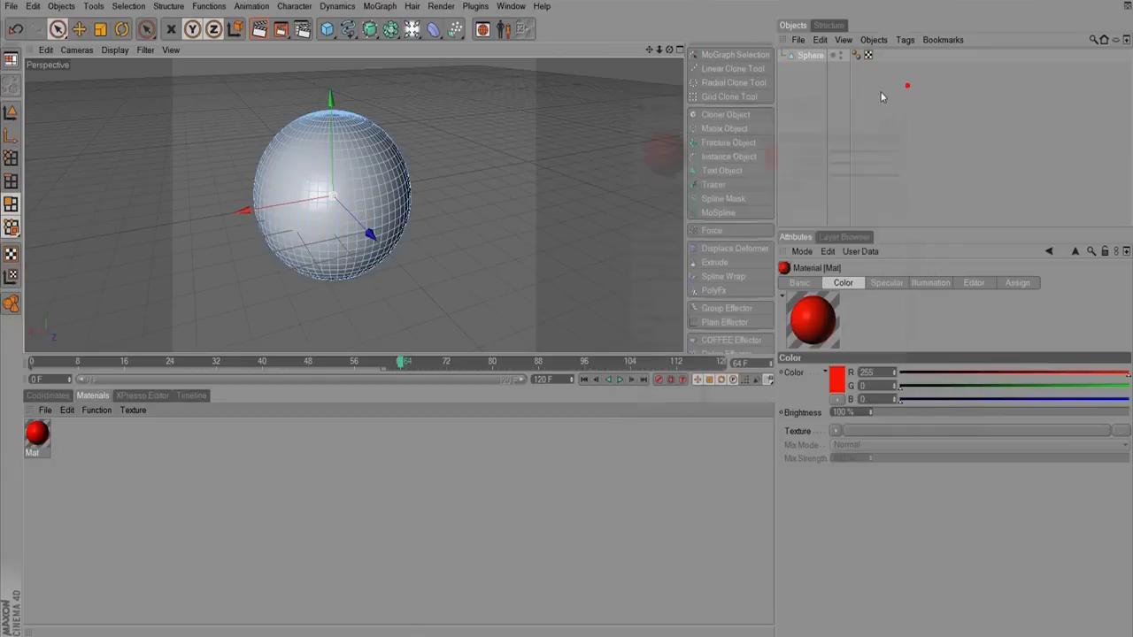
Apply the red material to the sphere and test-render the perspective view.
{"action": "left_click_drag", "start_coordinate": [36, 442], "coordinate": [807, 58]}
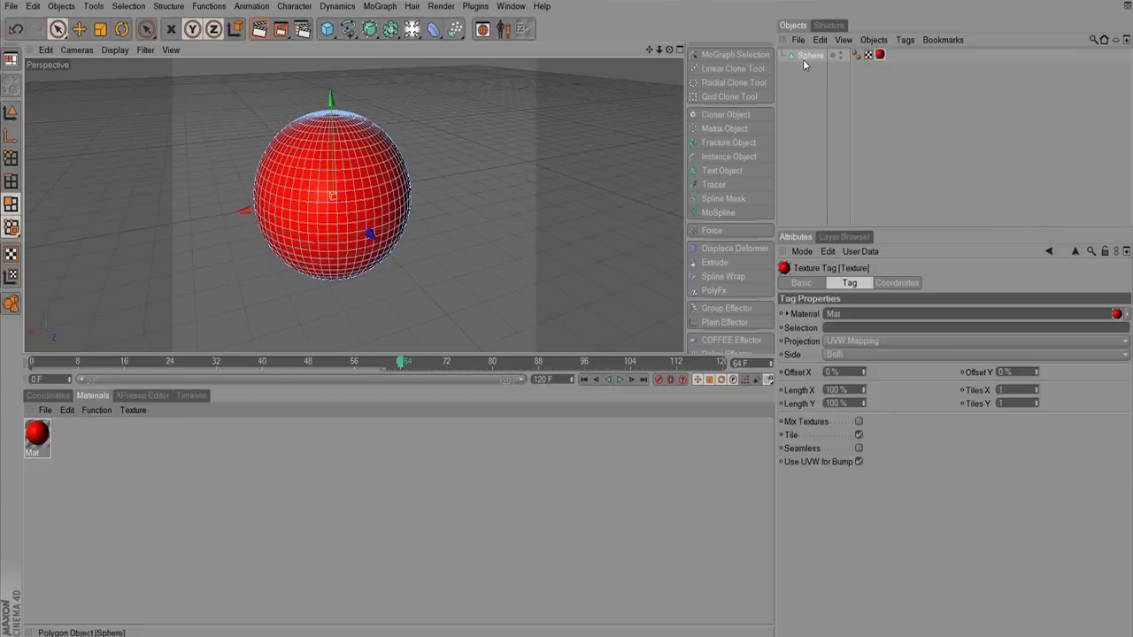
{"action": "left_click", "coordinate": [258, 29]}
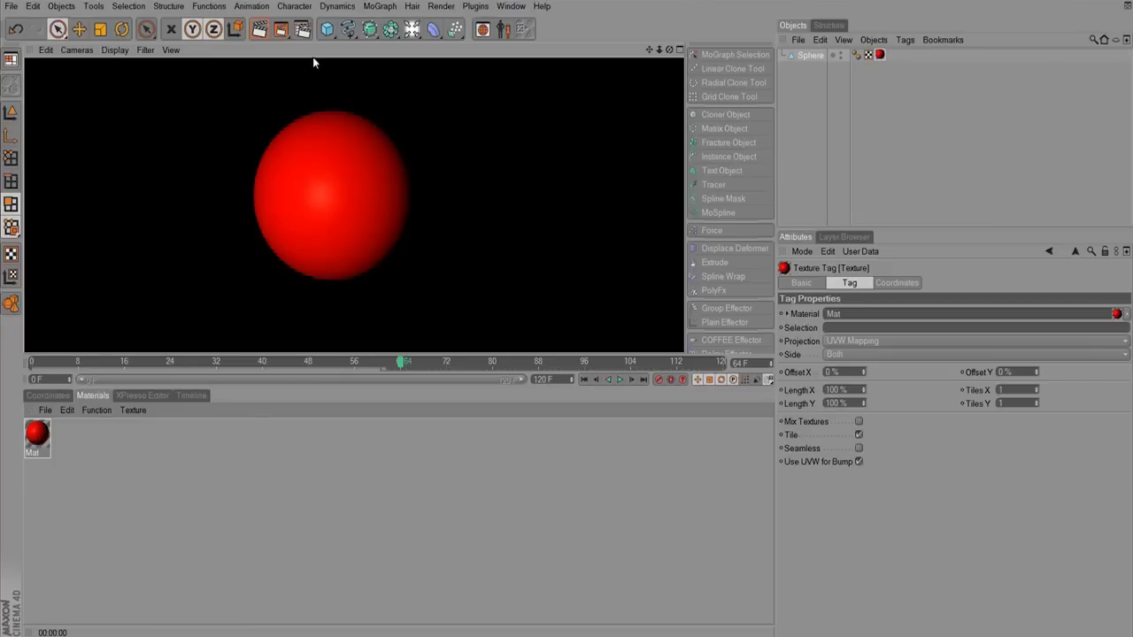
{"action": "left_click", "coordinate": [419, 165]}
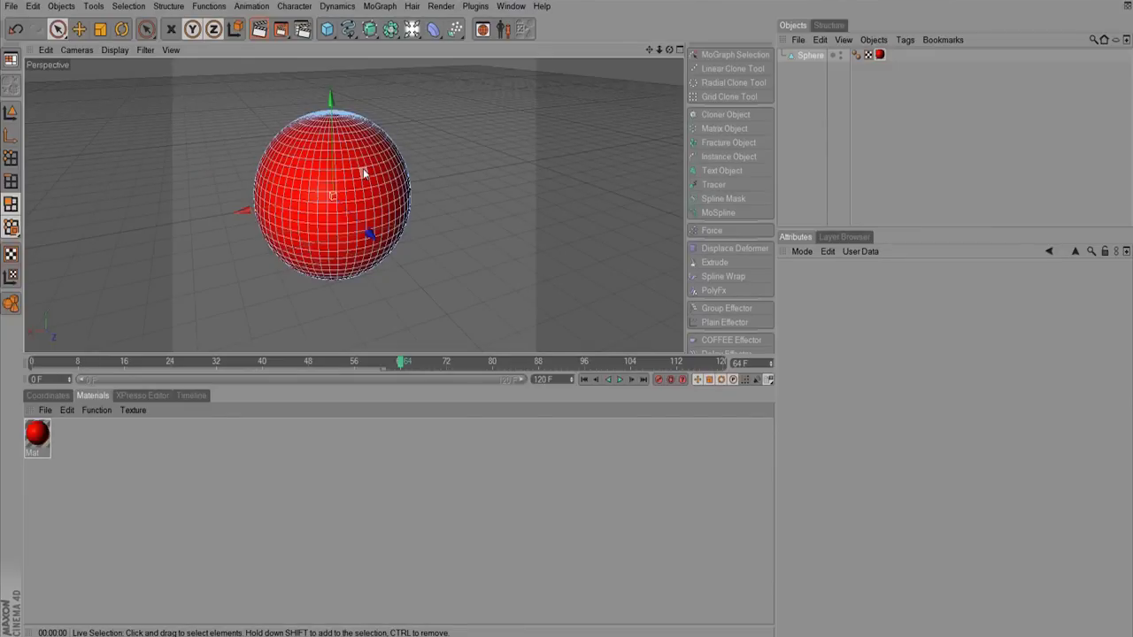
Examine the sphere's texture tag and the red material's Color, Specular, Illumination, Editor and Assign attributes.
{"action": "left_click", "coordinate": [36, 433]}
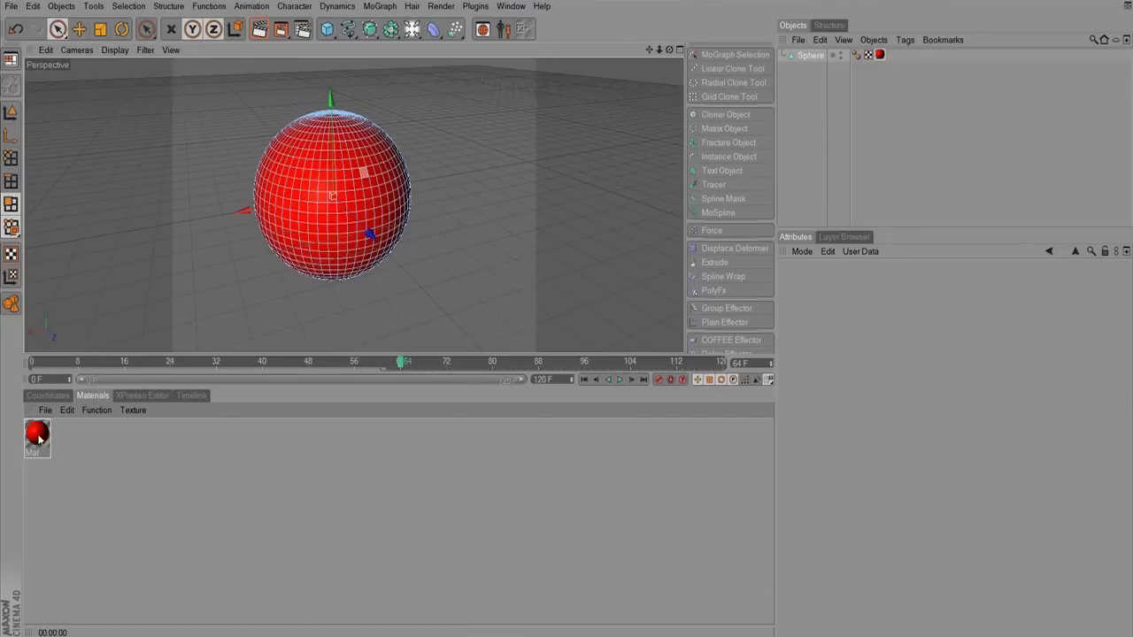
{"action": "left_click", "coordinate": [879, 54]}
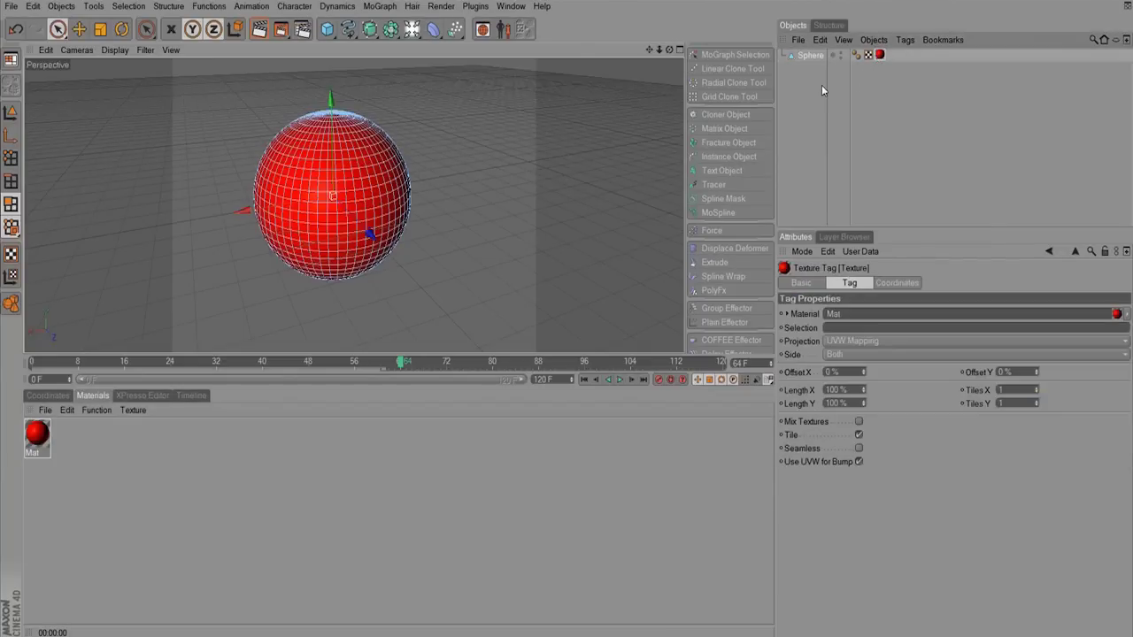
{"action": "left_click", "coordinate": [38, 442]}
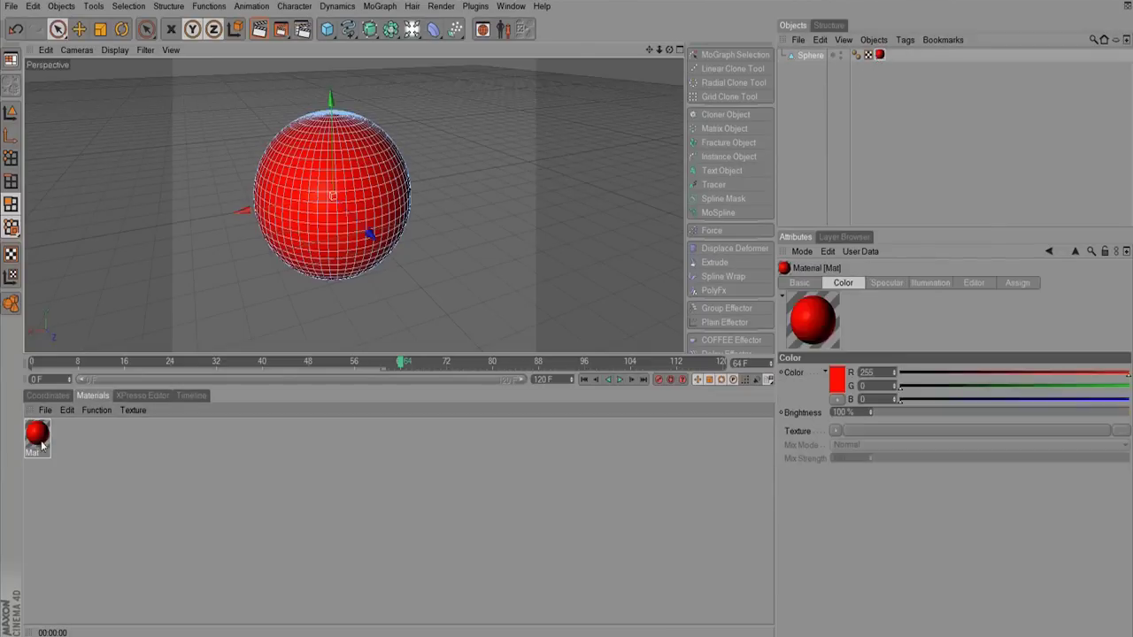
{"action": "left_click", "coordinate": [886, 283]}
{"action": "left_click", "coordinate": [929, 282]}
{"action": "left_click", "coordinate": [974, 283]}
{"action": "left_click", "coordinate": [1018, 282]}
{"action": "left_click", "coordinate": [972, 283]}
{"action": "left_click", "coordinate": [855, 283]}
Try the Reflection channel on the red material in the Material Editor, switch it off again and close the editor.
{"action": "double_click", "coordinate": [37, 438]}
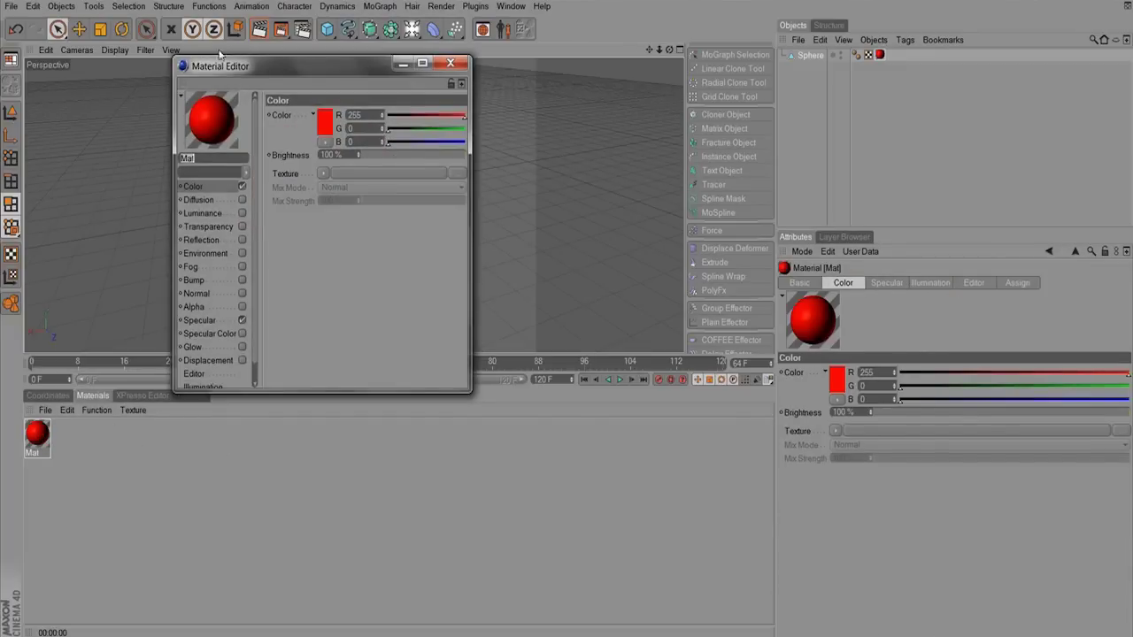
{"action": "left_click", "coordinate": [242, 240]}
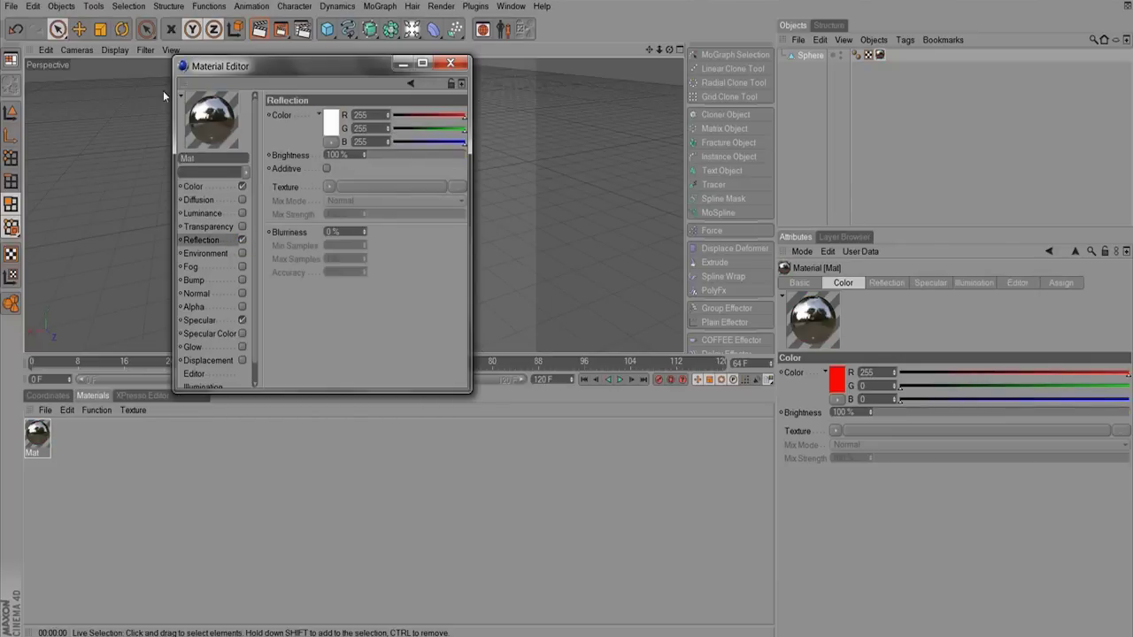
{"action": "left_click", "coordinate": [242, 240]}
{"action": "left_click", "coordinate": [450, 63]}
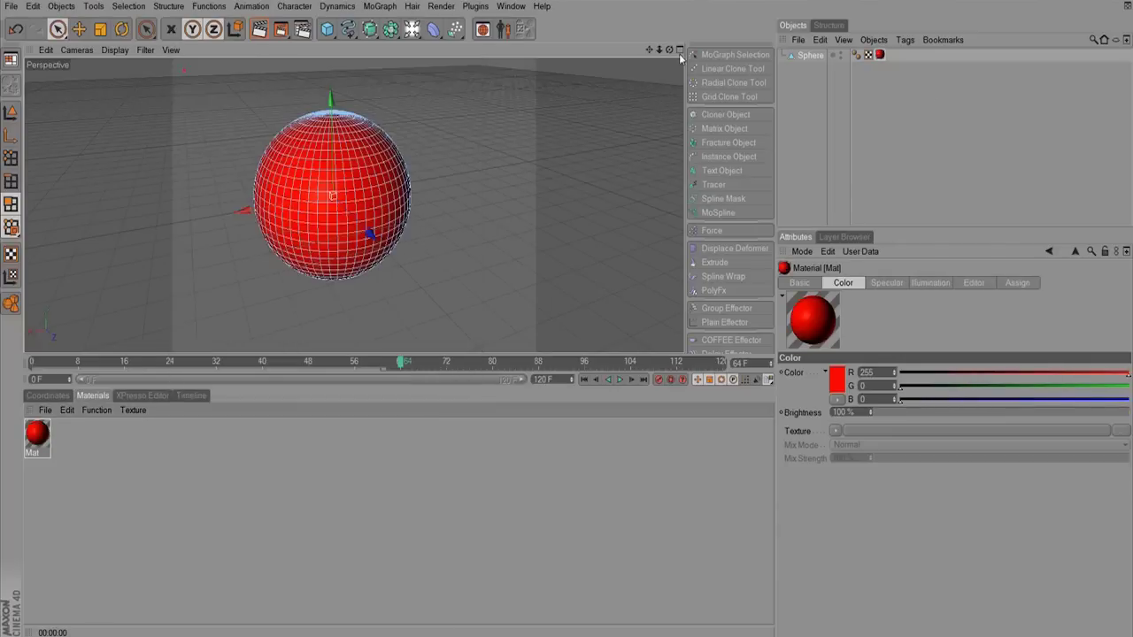
Compare the material's attributes with the sphere's texture tag and review the tag's Projection and Side options.
{"action": "left_click", "coordinate": [880, 56]}
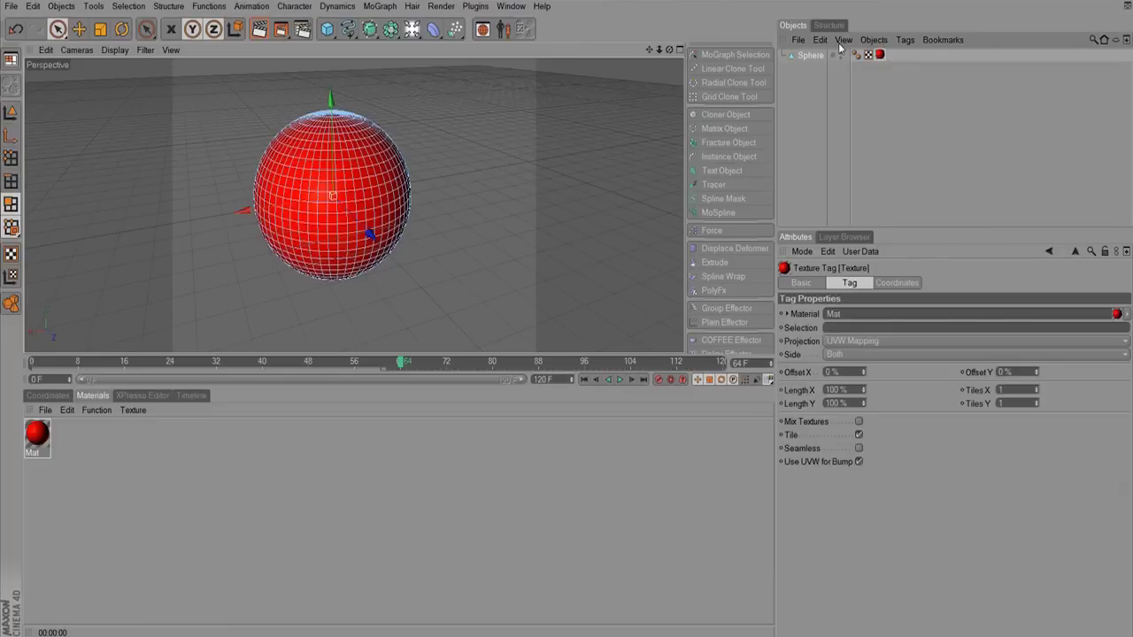
{"action": "left_click", "coordinate": [44, 443]}
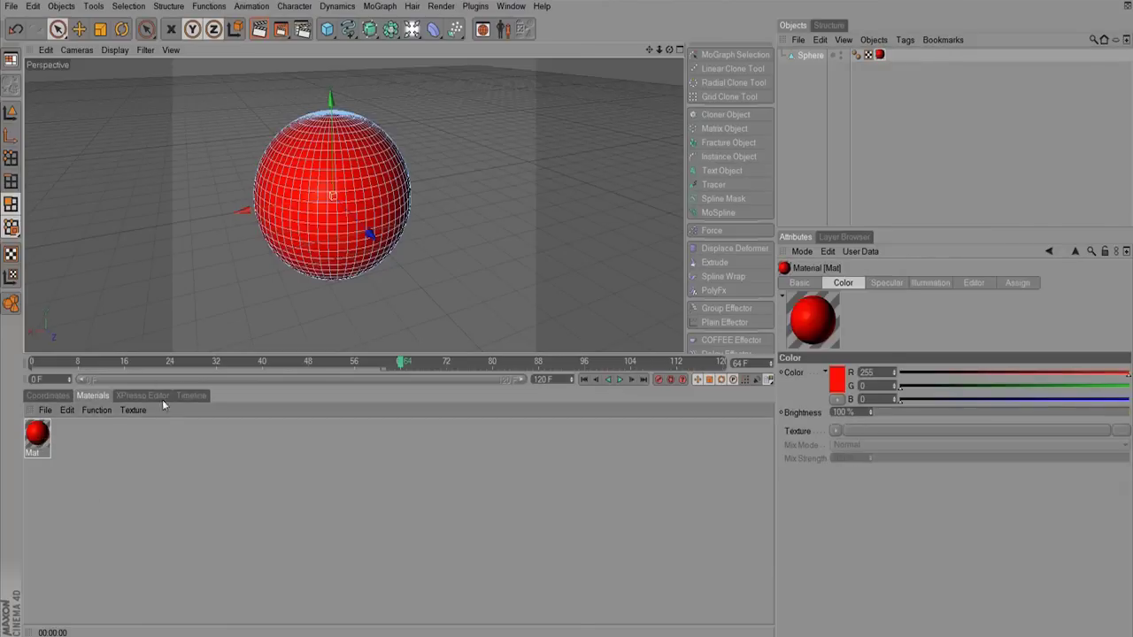
{"action": "left_click", "coordinate": [880, 55]}
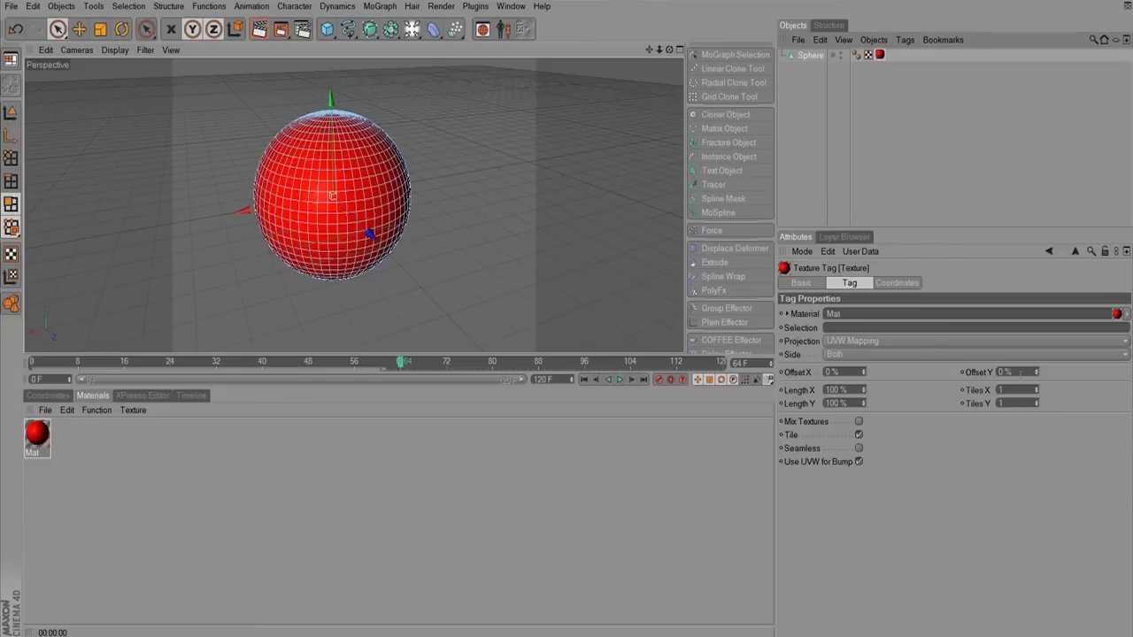
{"action": "left_click", "coordinate": [846, 342]}
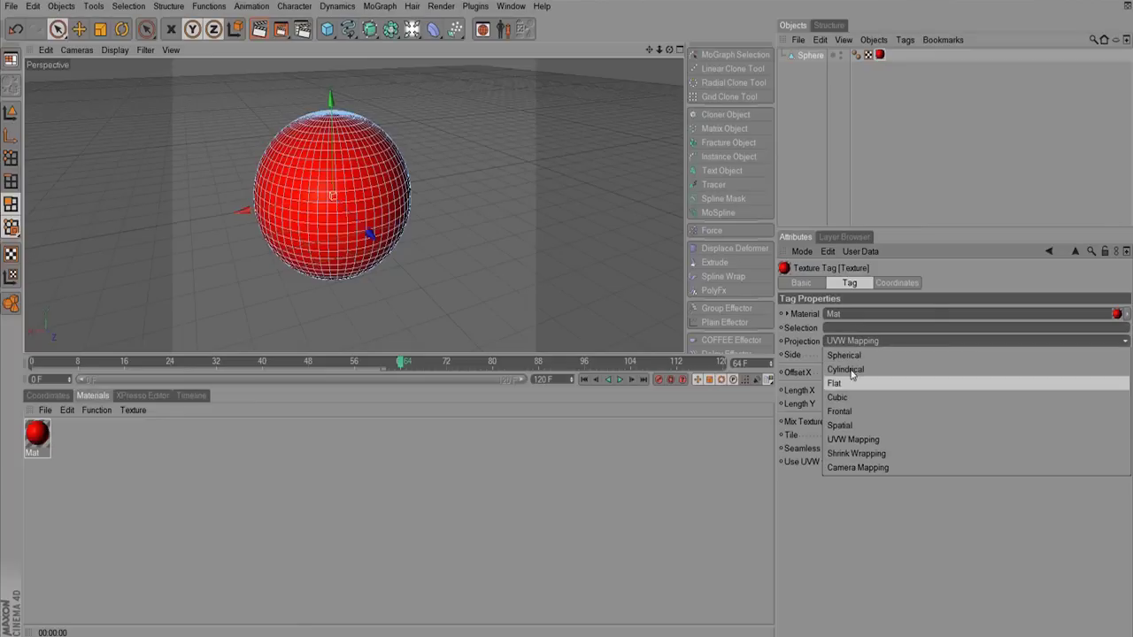
{"action": "left_click", "coordinate": [798, 361]}
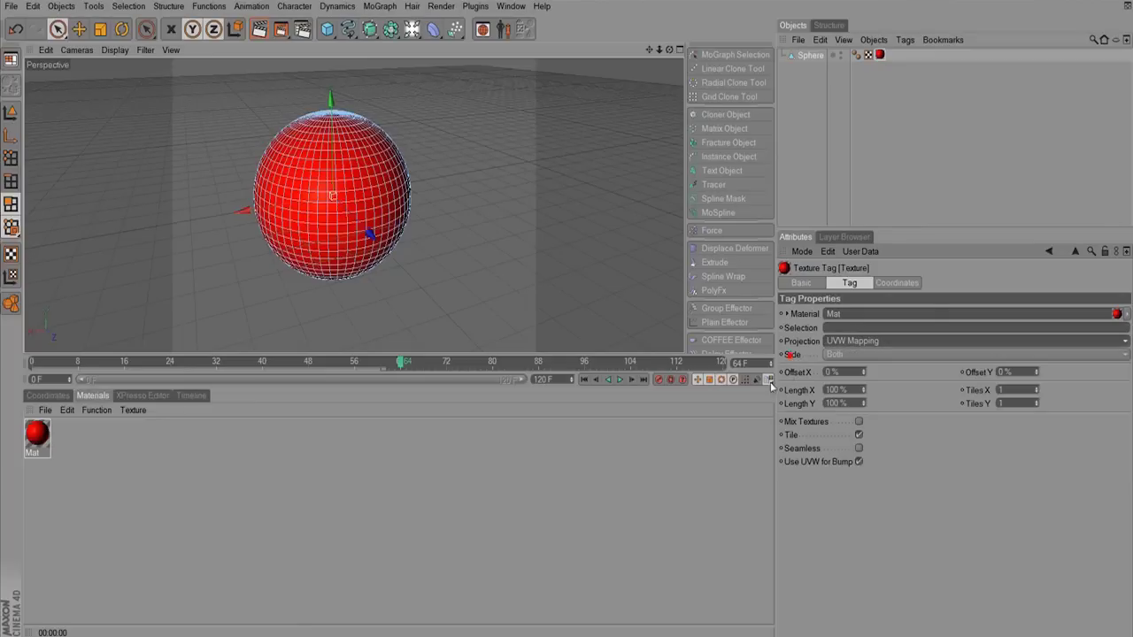
{"action": "left_click", "coordinate": [842, 356]}
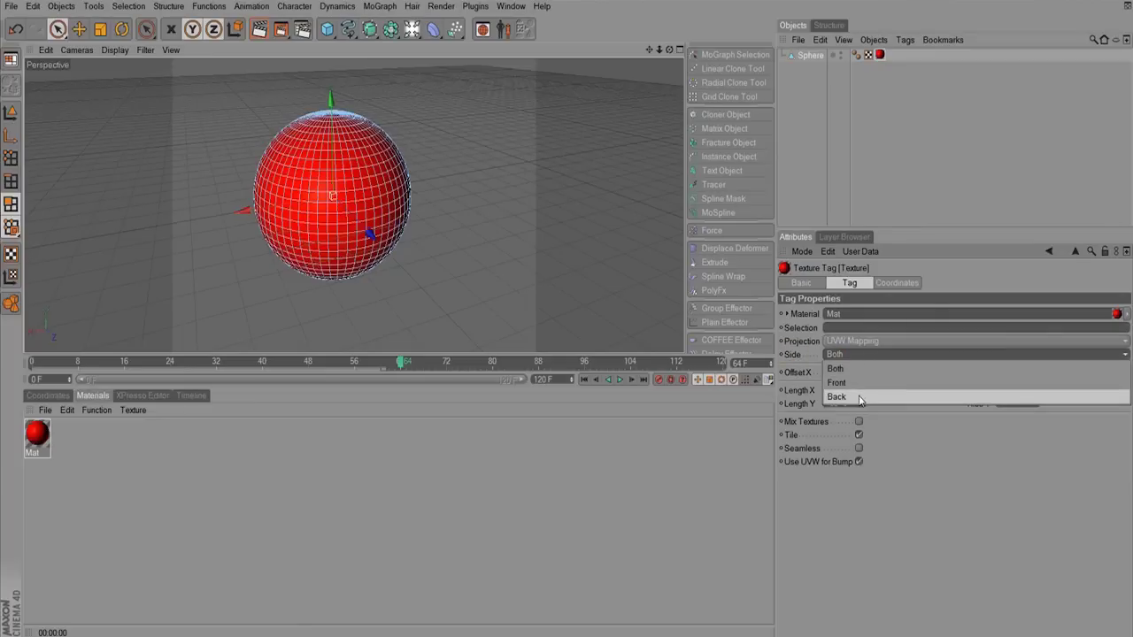
{"action": "left_click", "coordinate": [850, 352]}
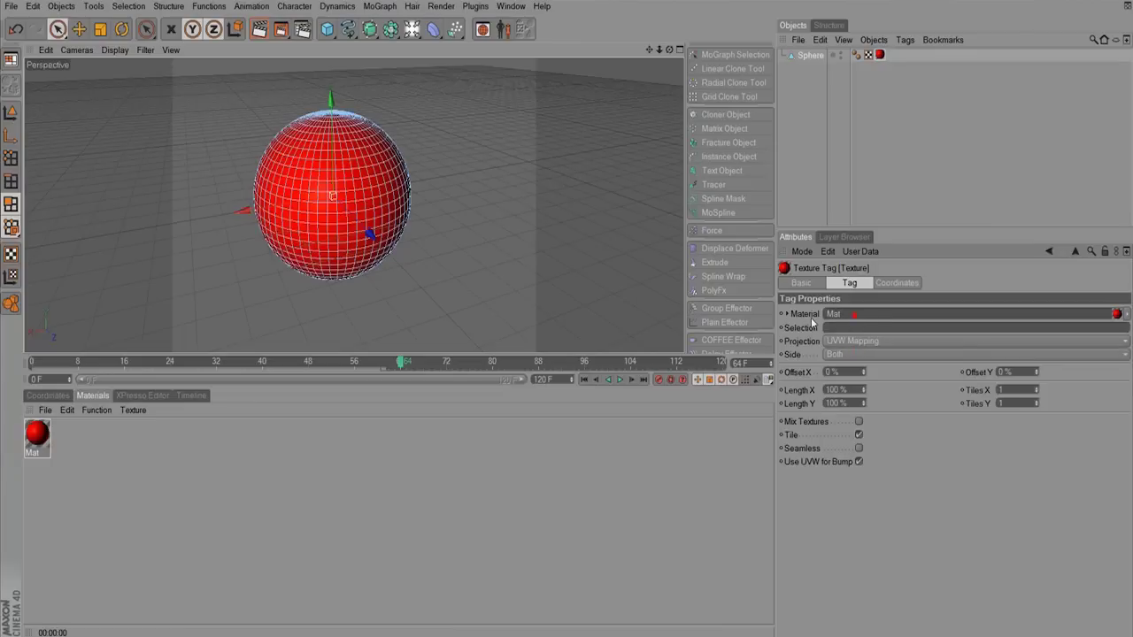
Rename the red material as "red".
{"action": "left_click", "coordinate": [36, 447]}
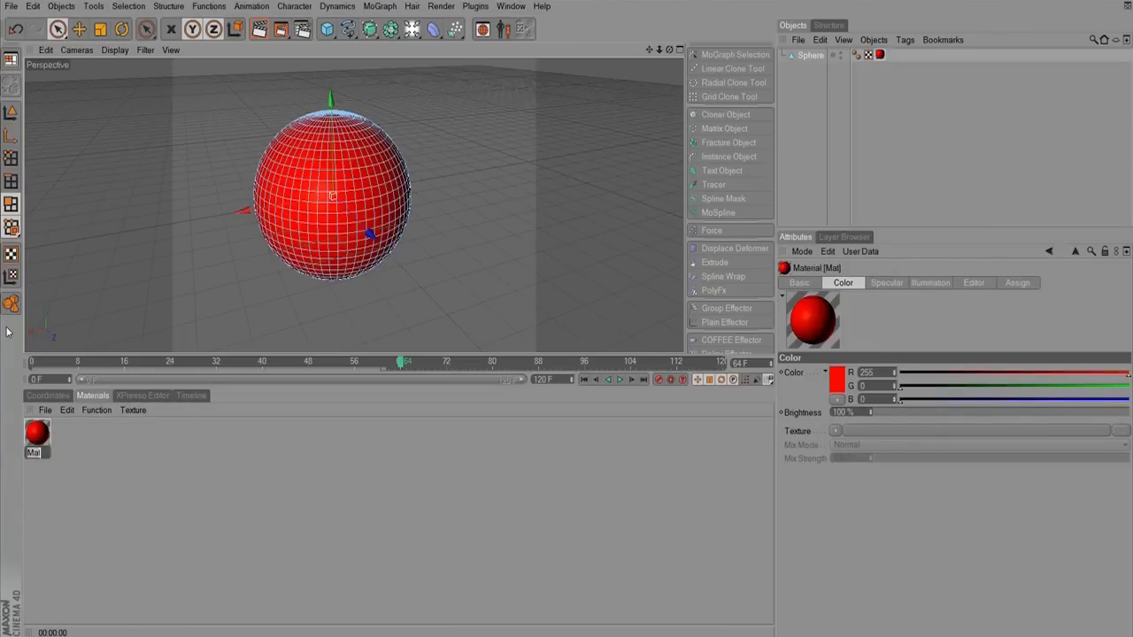
{"action": "type", "text": "red"}
{"action": "key", "text": "Return"}
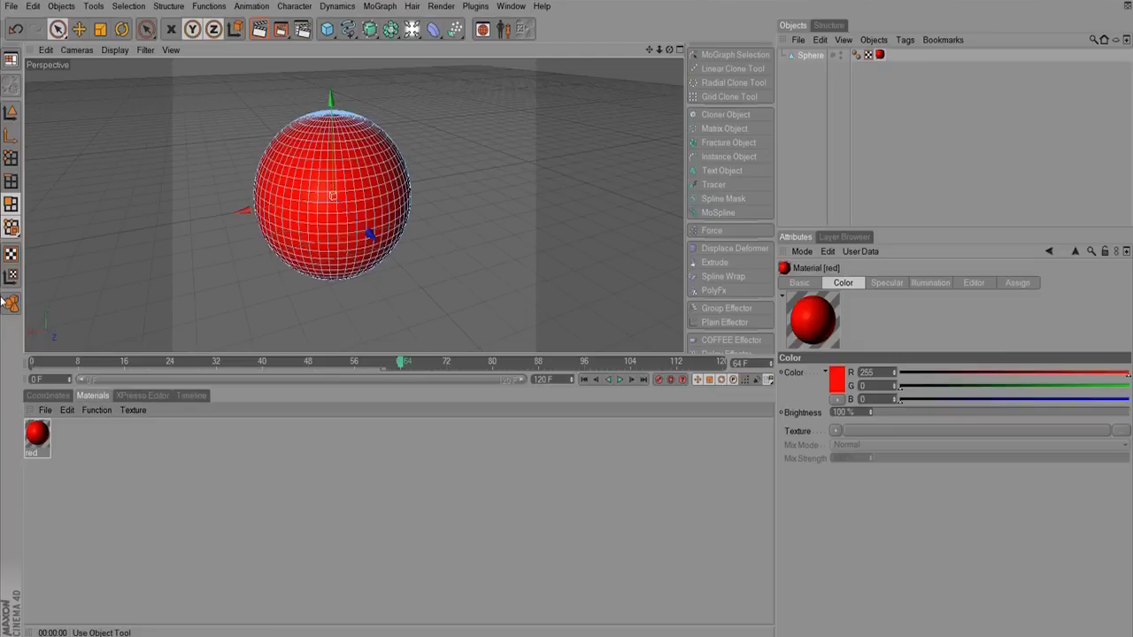
Assign the red material to the Blue layer and show that layer's materials in the Material Manager.
{"action": "left_click", "coordinate": [846, 236]}
{"action": "left_click_drag", "start_coordinate": [37, 434], "coordinate": [814, 306]}
{"action": "left_click", "coordinate": [116, 427]}
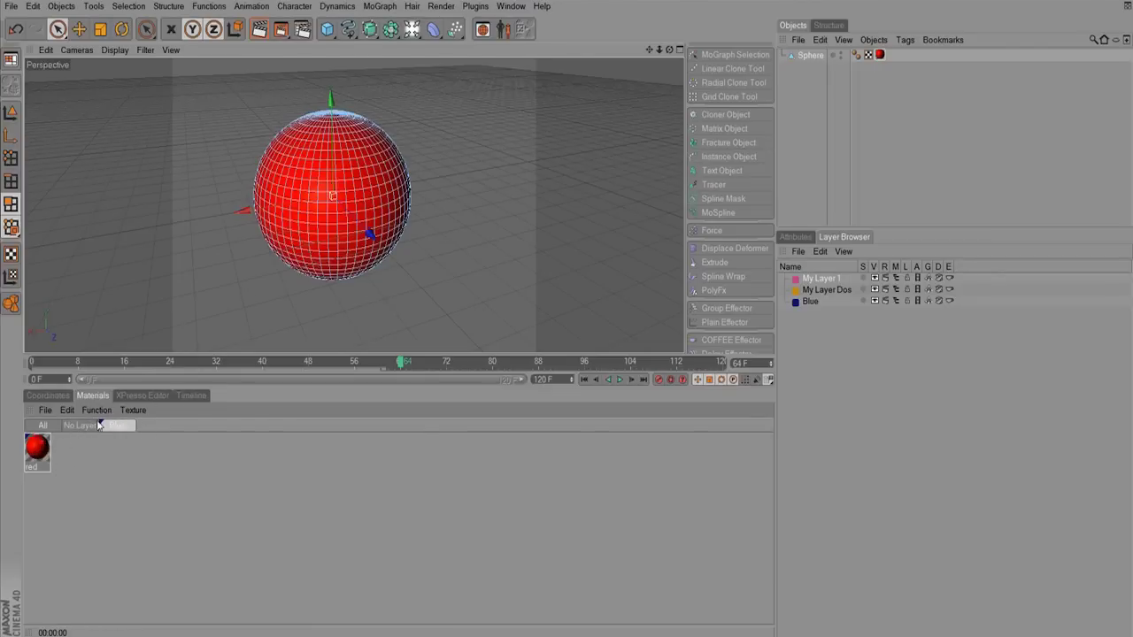
Open the red material in the Material Editor and review its Color and Diffusion channels.
{"action": "double_click", "coordinate": [37, 450]}
{"action": "left_click_drag", "start_coordinate": [302, 65], "coordinate": [808, 73]}
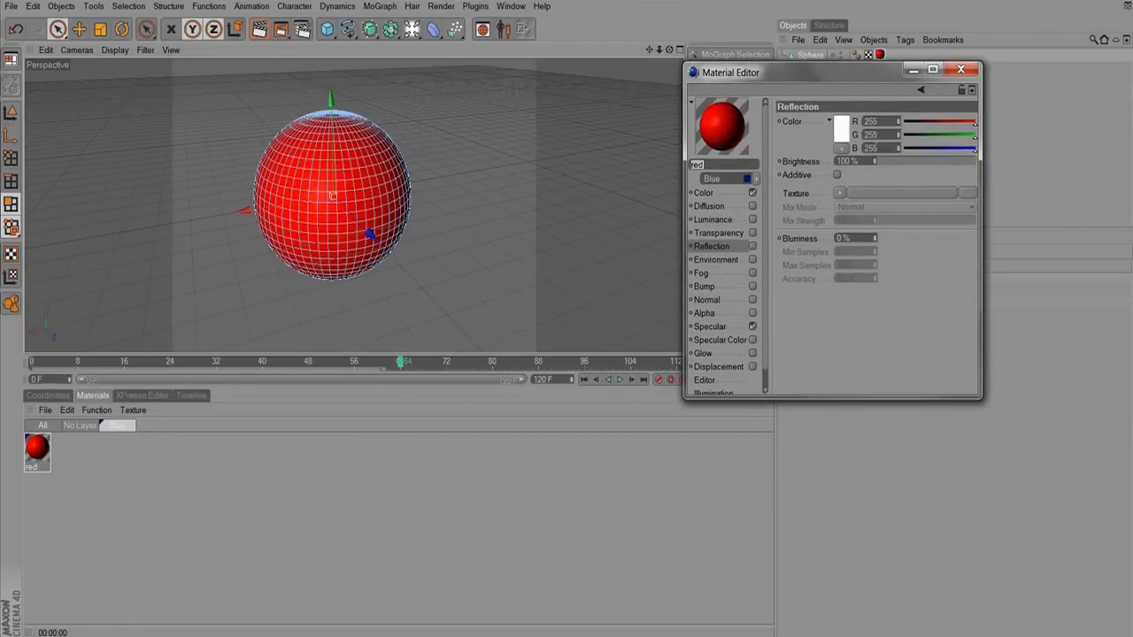
{"action": "left_click", "coordinate": [713, 193]}
{"action": "left_click", "coordinate": [719, 205]}
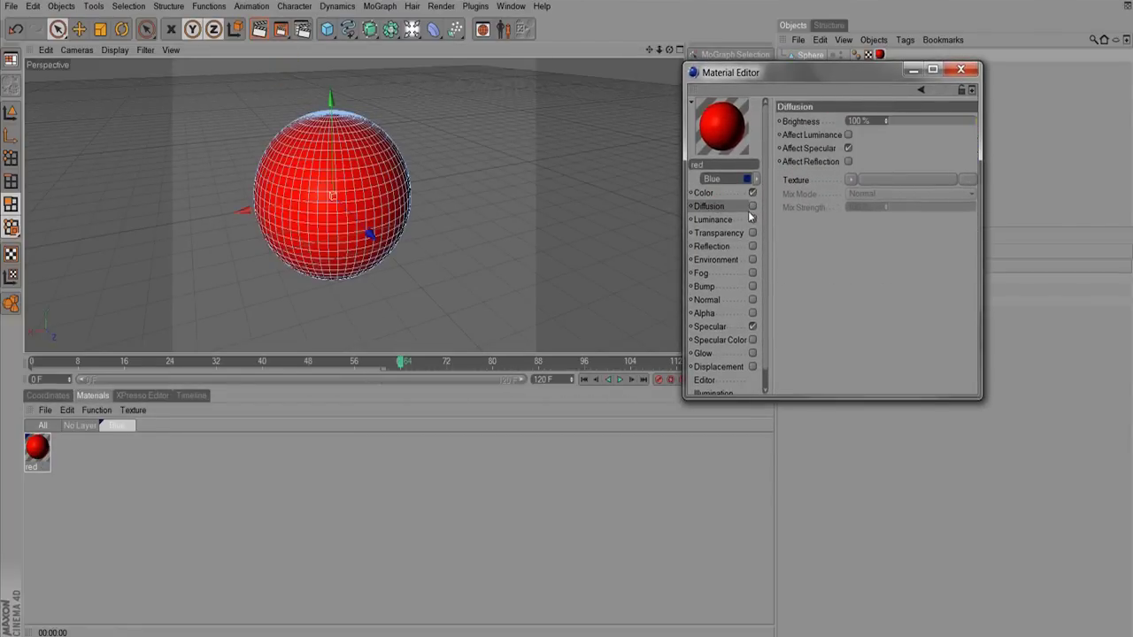
Try the Luminance channel on the red material with different brightness values and switch it off again.
{"action": "left_click", "coordinate": [750, 220]}
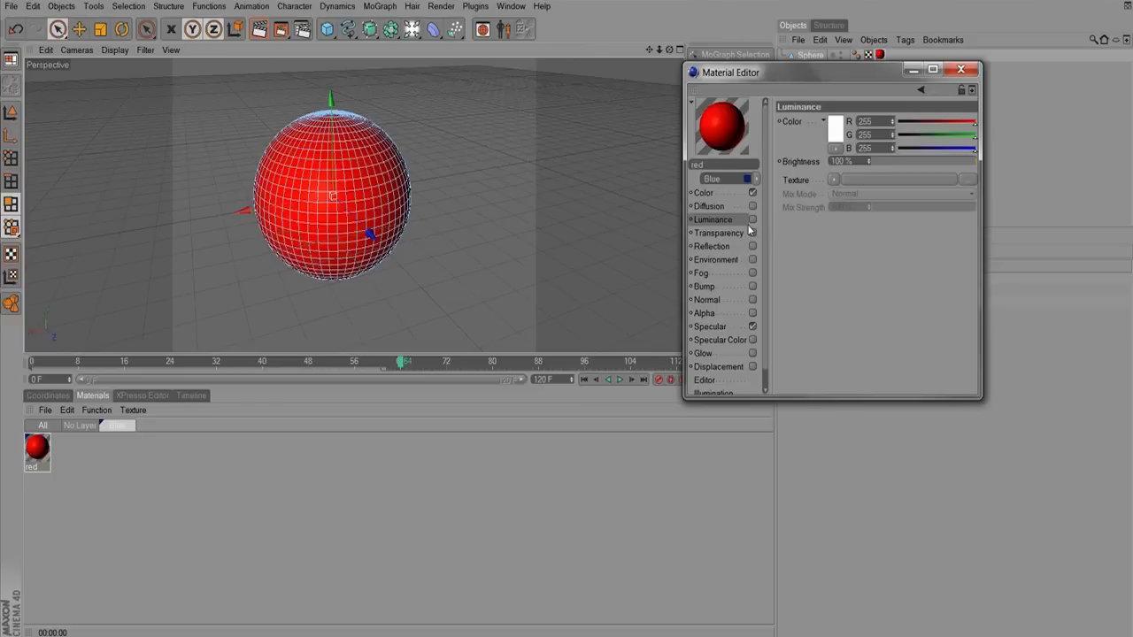
{"action": "left_click", "coordinate": [752, 219]}
{"action": "left_click_drag", "start_coordinate": [948, 162], "coordinate": [990, 150]}
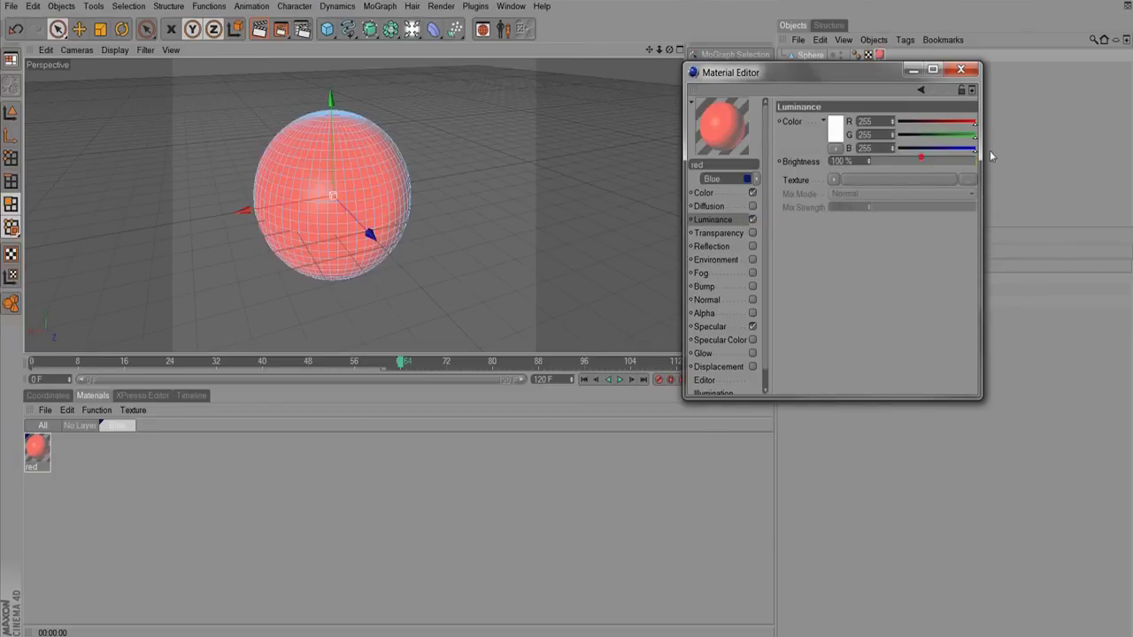
{"action": "left_click", "coordinate": [753, 219]}
Try the Transparency channel on the red material with different brightness values and switch it off again.
{"action": "left_click", "coordinate": [752, 232]}
{"action": "left_click_drag", "start_coordinate": [956, 168], "coordinate": [990, 162]}
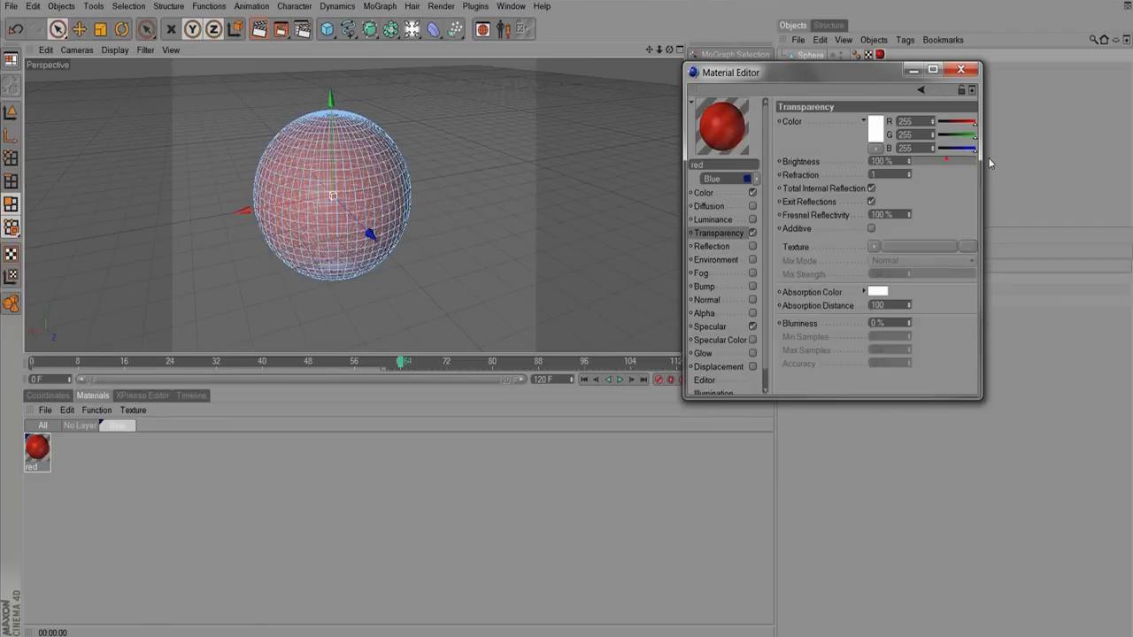
{"action": "left_click", "coordinate": [753, 232]}
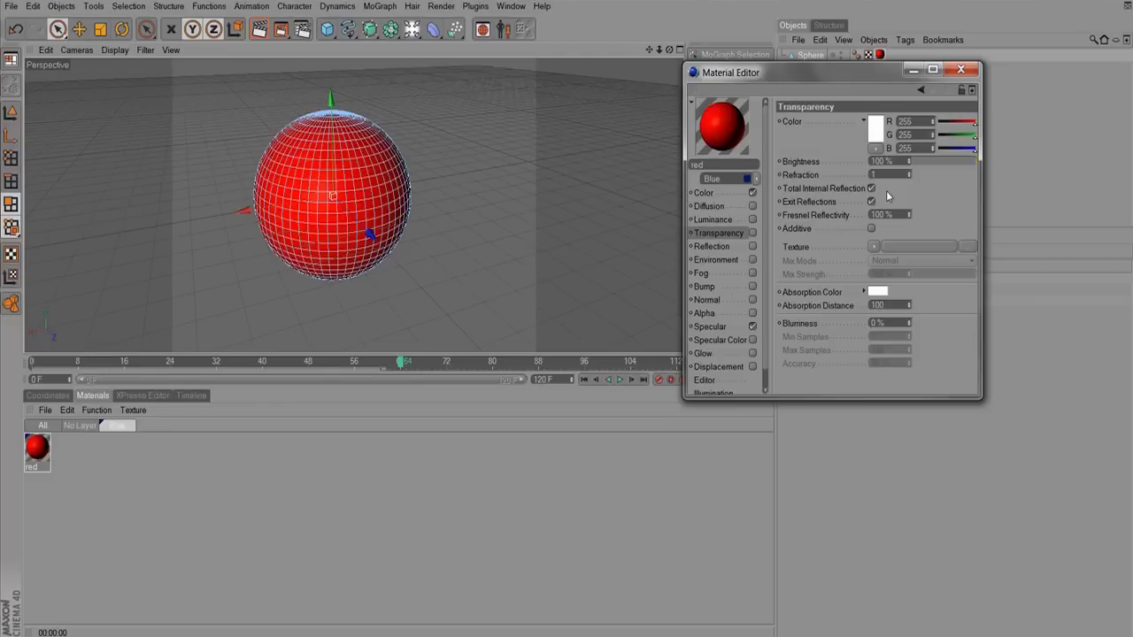
Enable the Reflection channel, lower its brightness to 48% and look over the available texture shaders.
{"action": "left_click", "coordinate": [752, 246]}
{"action": "left_click_drag", "start_coordinate": [950, 166], "coordinate": [926, 165]}
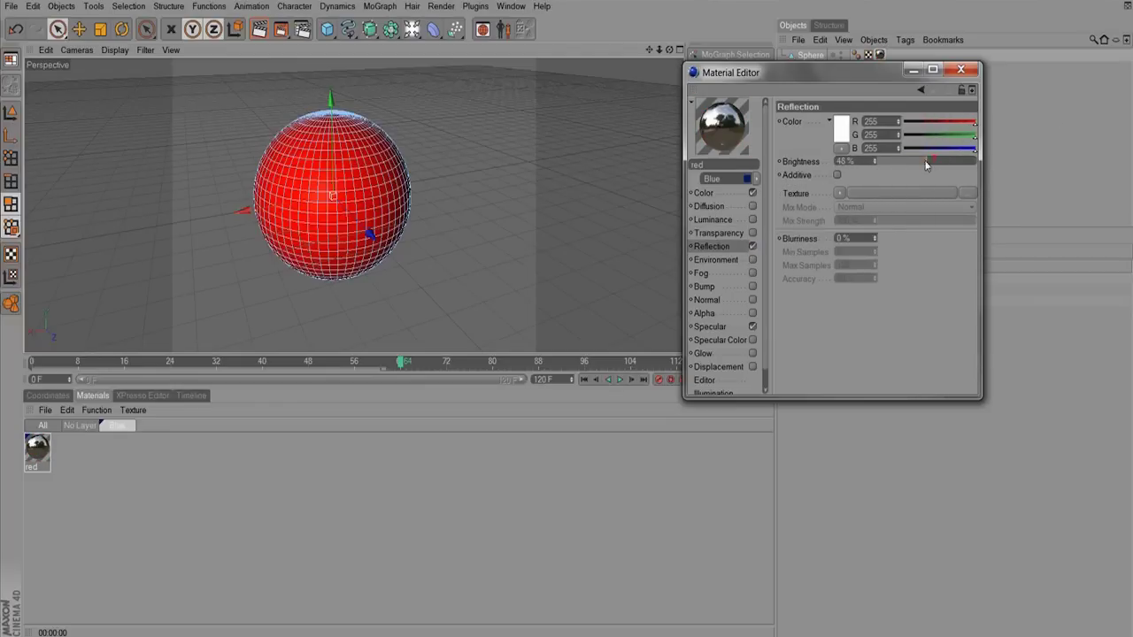
{"action": "left_click", "coordinate": [840, 193]}
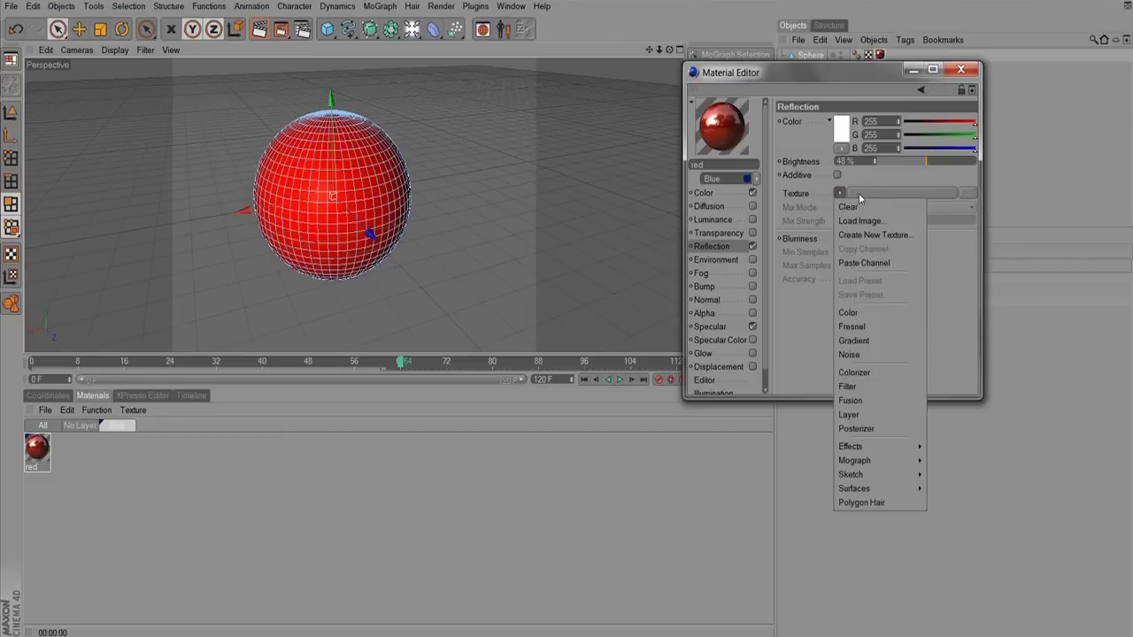
{"action": "left_click", "coordinate": [849, 188]}
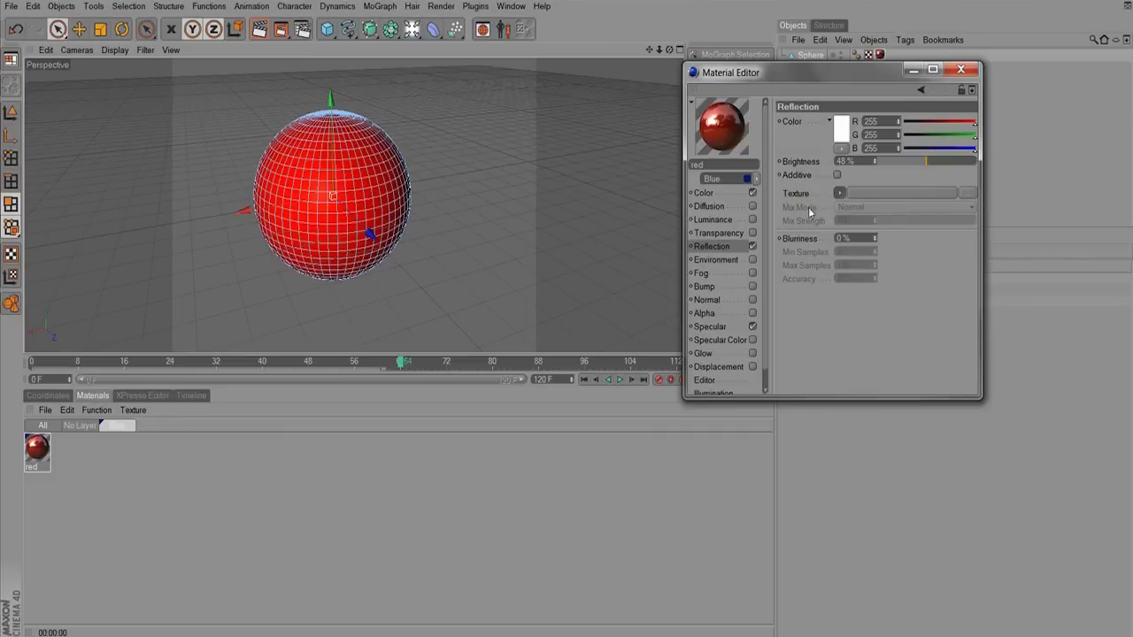
Load a Fresnel shader as the reflection texture at 100% brightness and switch the Reflection channel off.
{"action": "left_click", "coordinate": [838, 193]}
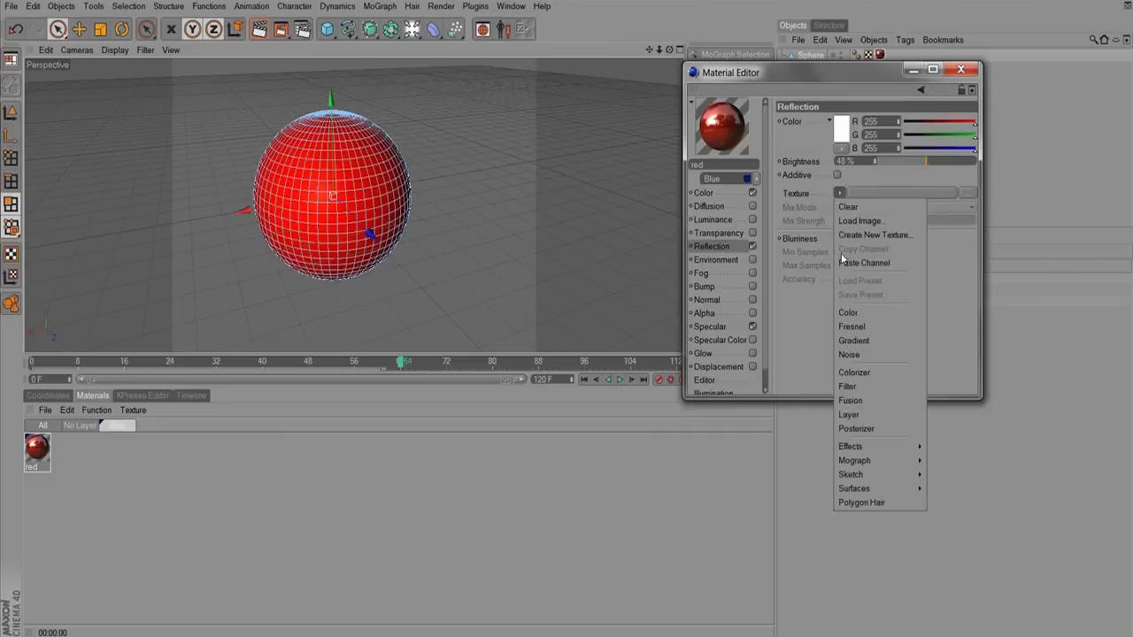
{"action": "left_click", "coordinate": [872, 328]}
{"action": "left_click_drag", "start_coordinate": [926, 161], "coordinate": [975, 161]}
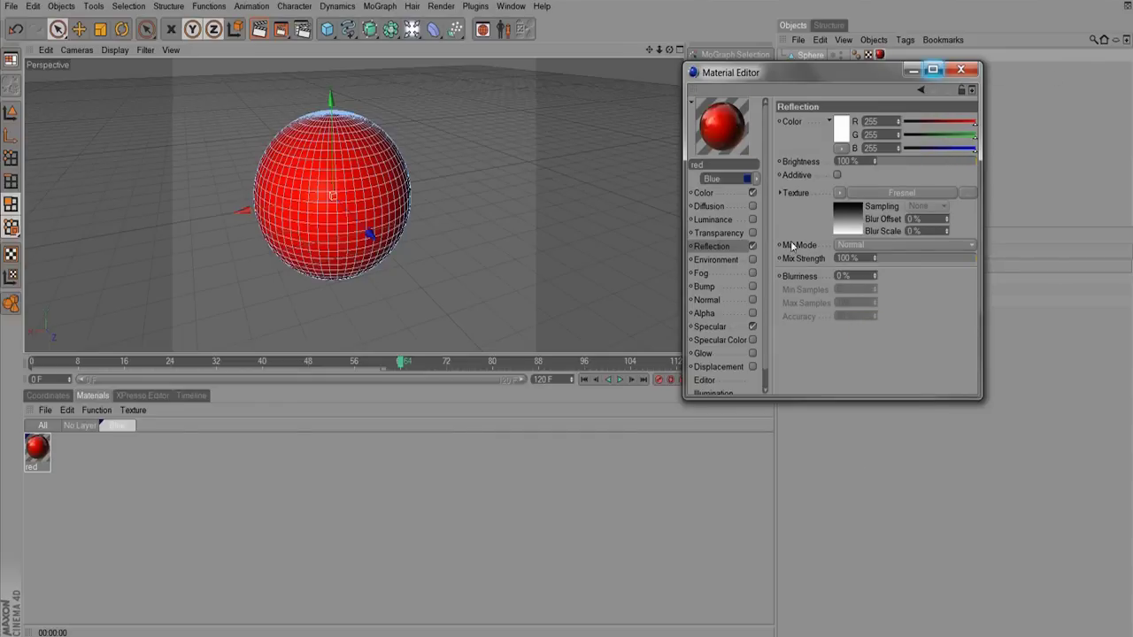
{"action": "left_click", "coordinate": [753, 247]}
Try the Environment channel, look over its texture options and switch the channel off again.
{"action": "left_click", "coordinate": [752, 260]}
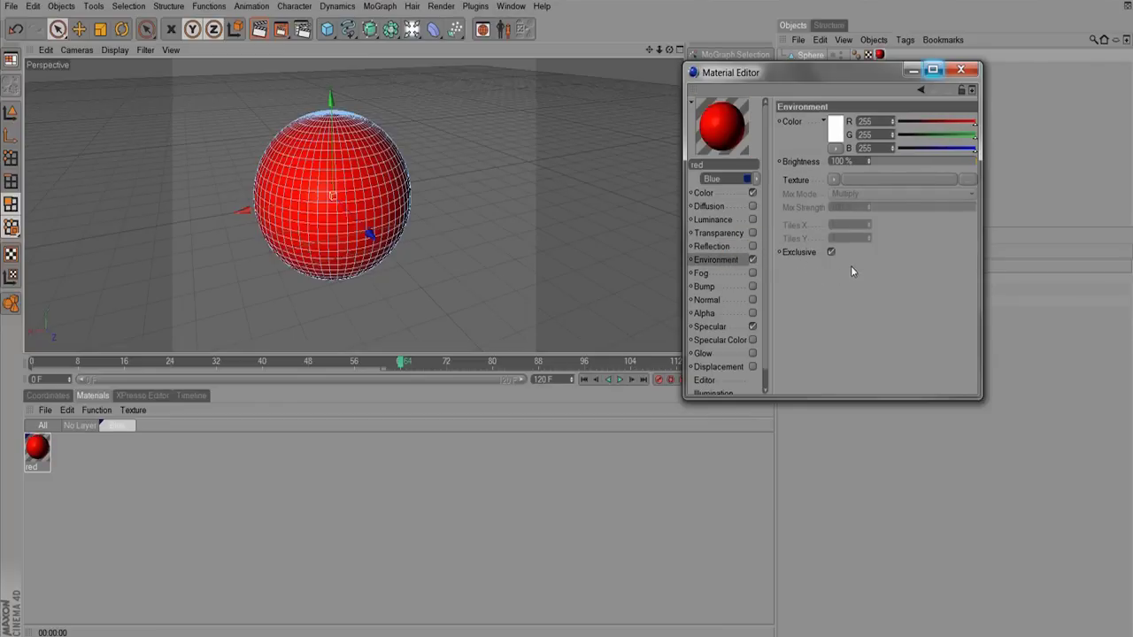
{"action": "left_click", "coordinate": [834, 180]}
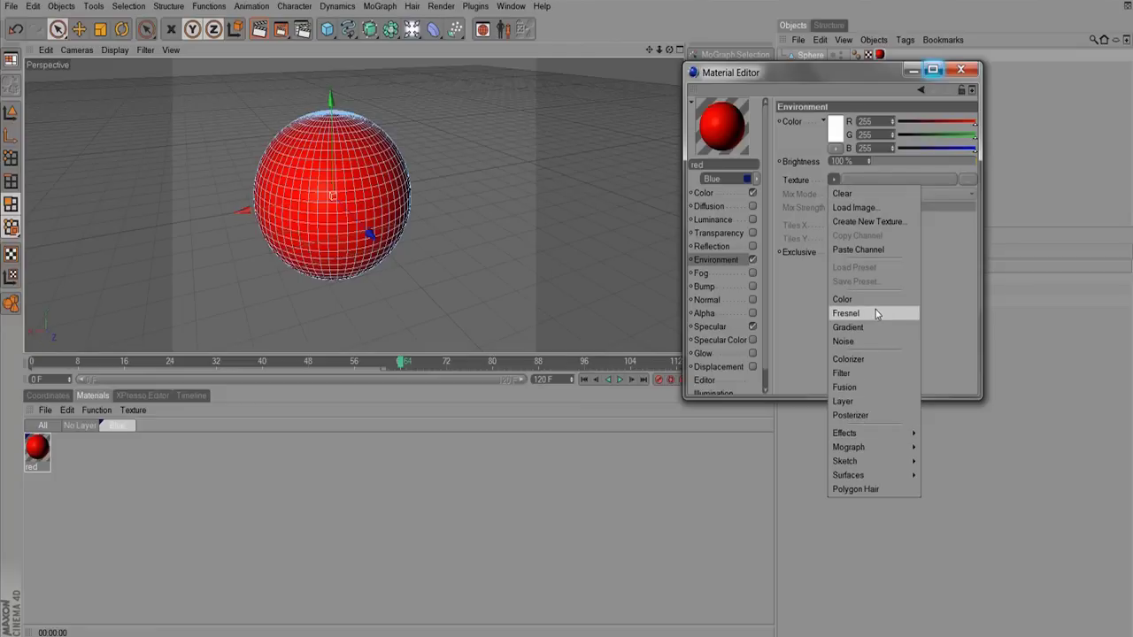
{"action": "left_click", "coordinate": [752, 259]}
{"action": "left_click", "coordinate": [753, 259]}
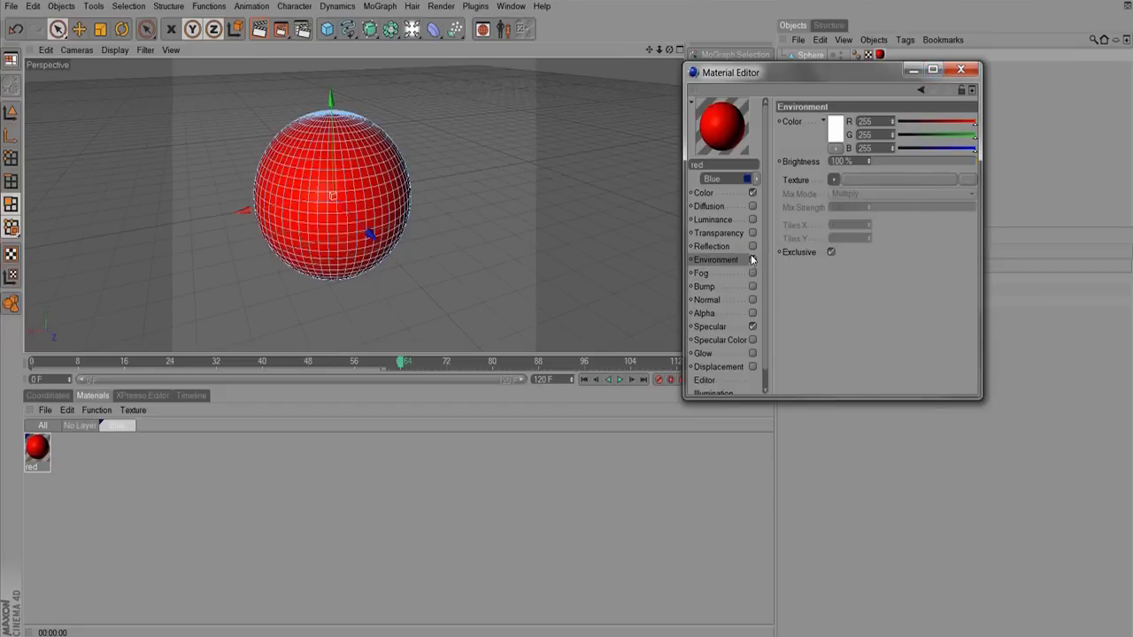
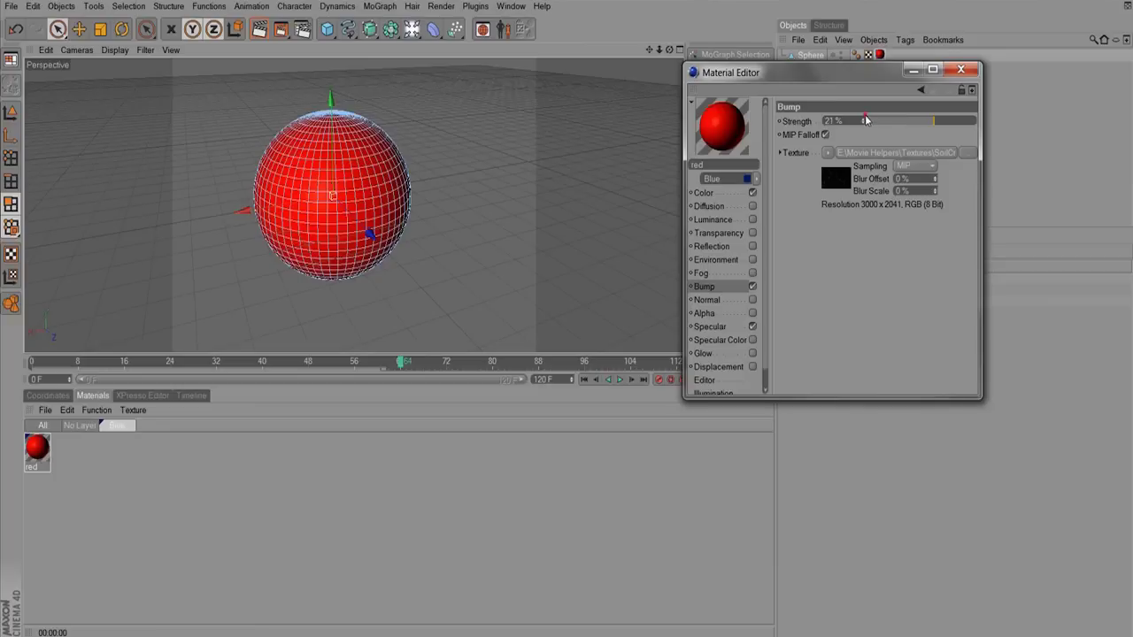
Raise the Bump channel's strength to 123%.
{"action": "left_click_drag", "start_coordinate": [865, 122], "coordinate": [934, 121]}
{"action": "left_click_drag", "start_coordinate": [863, 121], "coordinate": [865, 111]}
Enlarge the material preview to Huge and render the active view to check the bump on the sphere.
{"action": "right_click", "coordinate": [720, 140]}
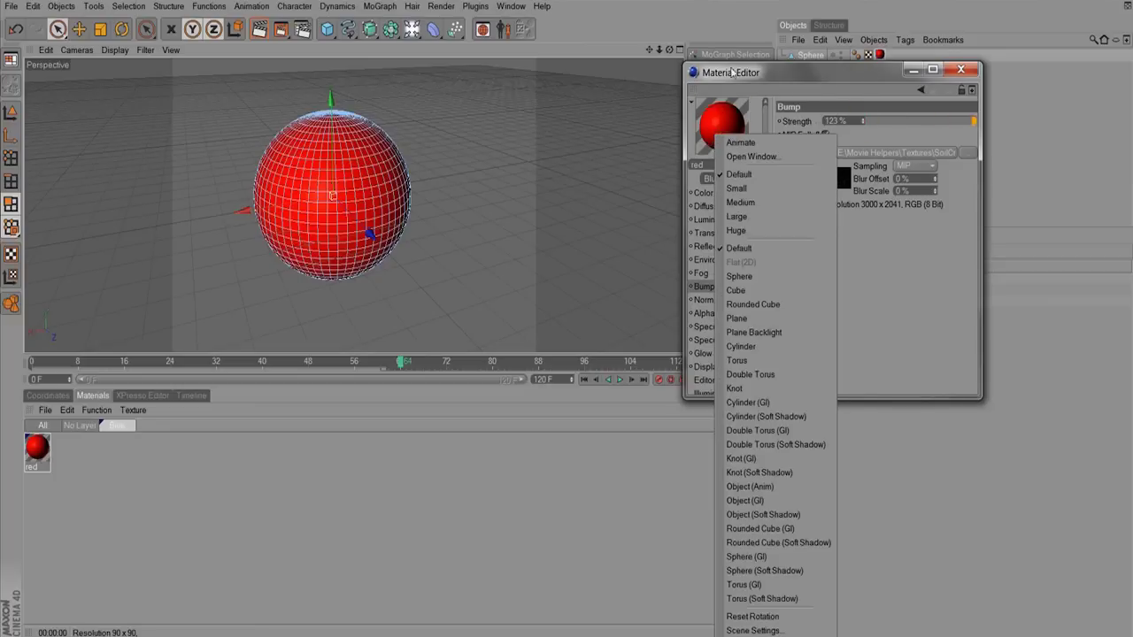
{"action": "left_click", "coordinate": [736, 231]}
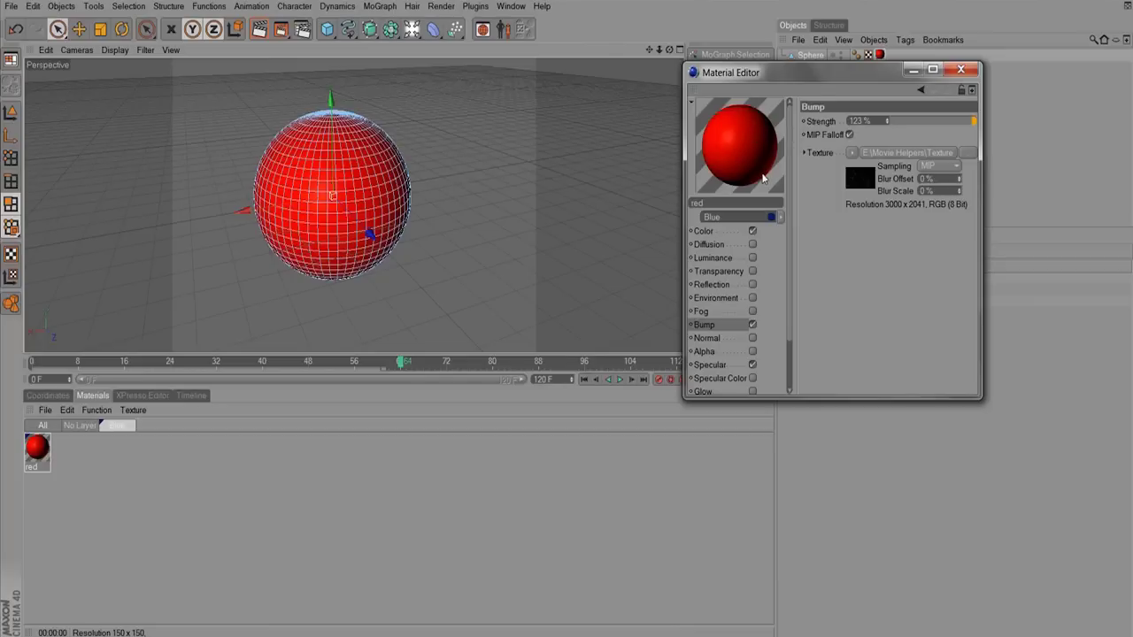
{"action": "left_click", "coordinate": [258, 30]}
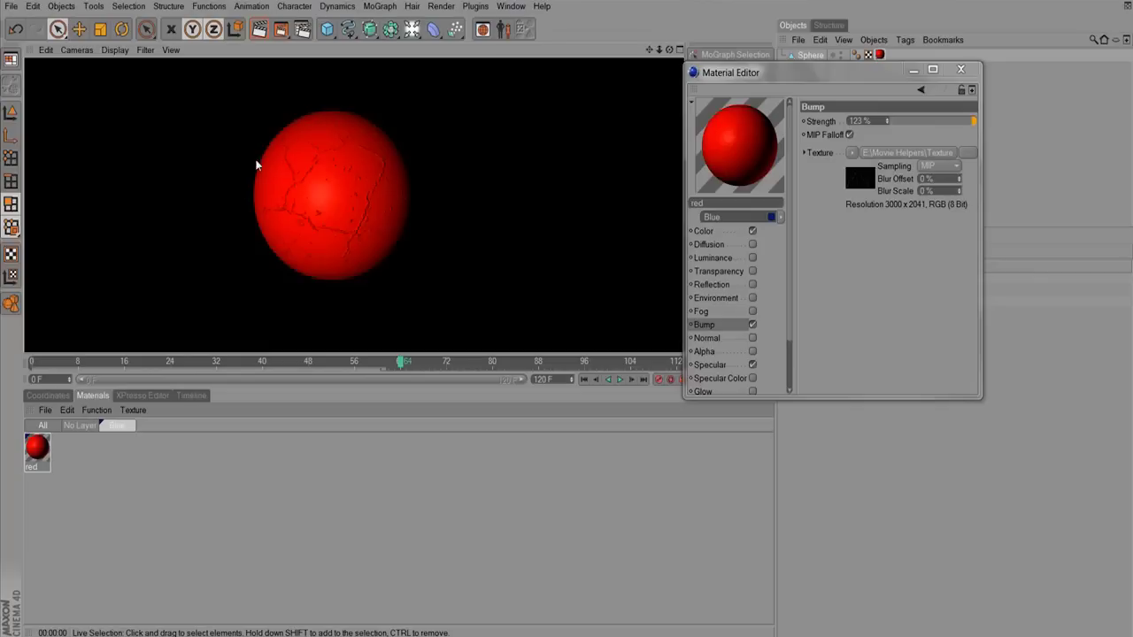
Clear the image texture from the Bump channel and load a Noise shader in its place.
{"action": "left_click", "coordinate": [722, 326]}
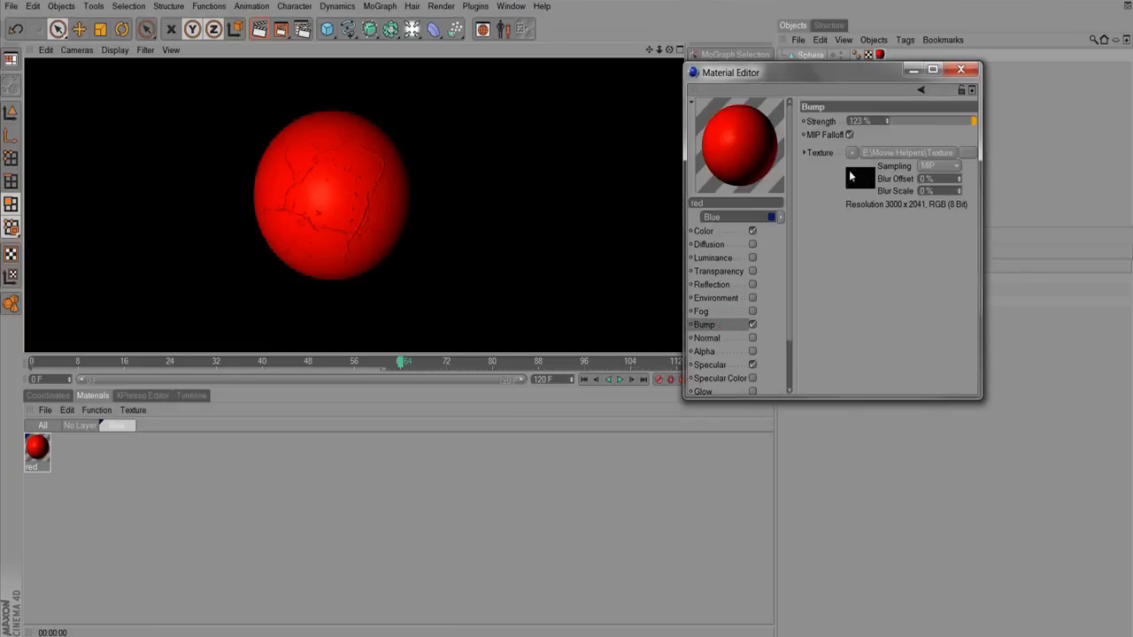
{"action": "left_click", "coordinate": [851, 153]}
{"action": "left_click", "coordinate": [861, 166]}
{"action": "left_click", "coordinate": [851, 152]}
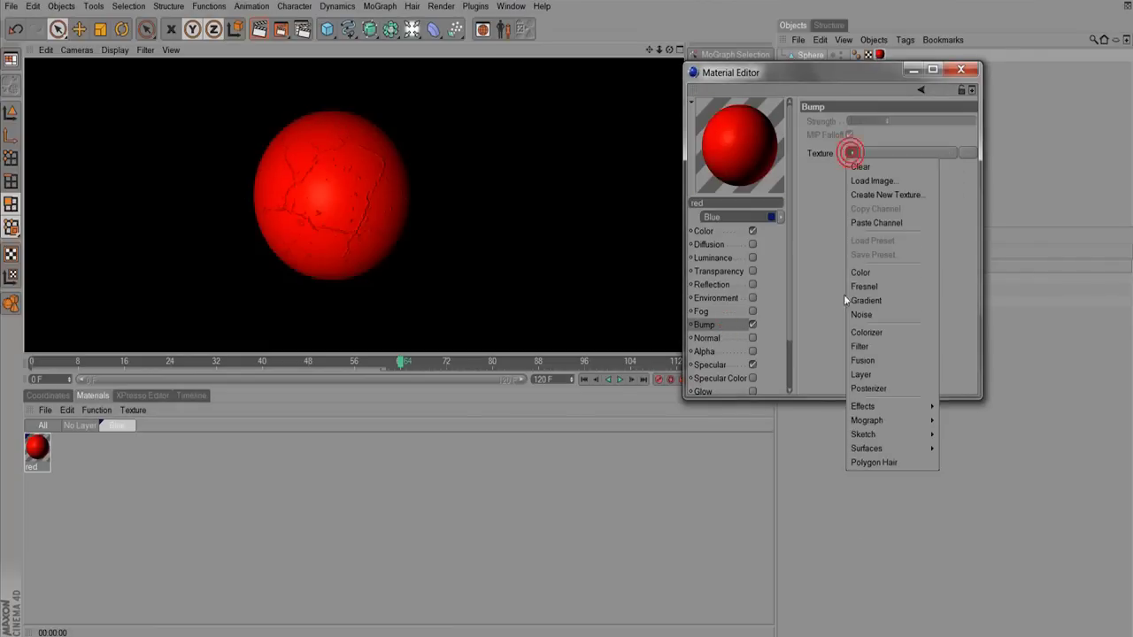
{"action": "left_click", "coordinate": [867, 321]}
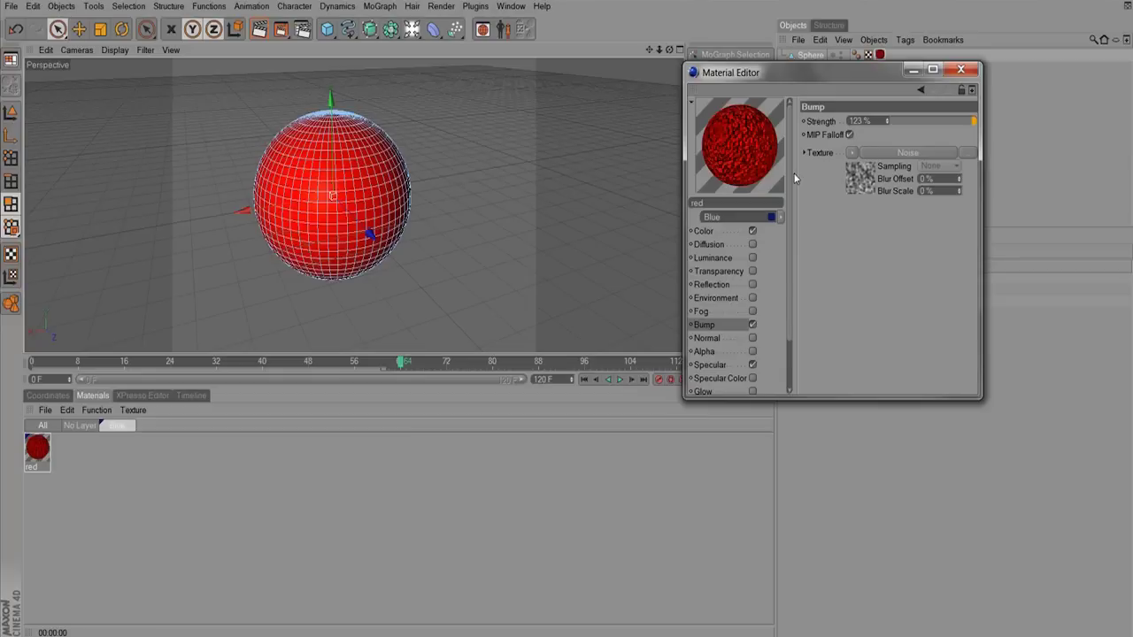
In the bump's Noise shader, try the Box Noise type and change the noise type to Cranal.
{"action": "left_click", "coordinate": [912, 153]}
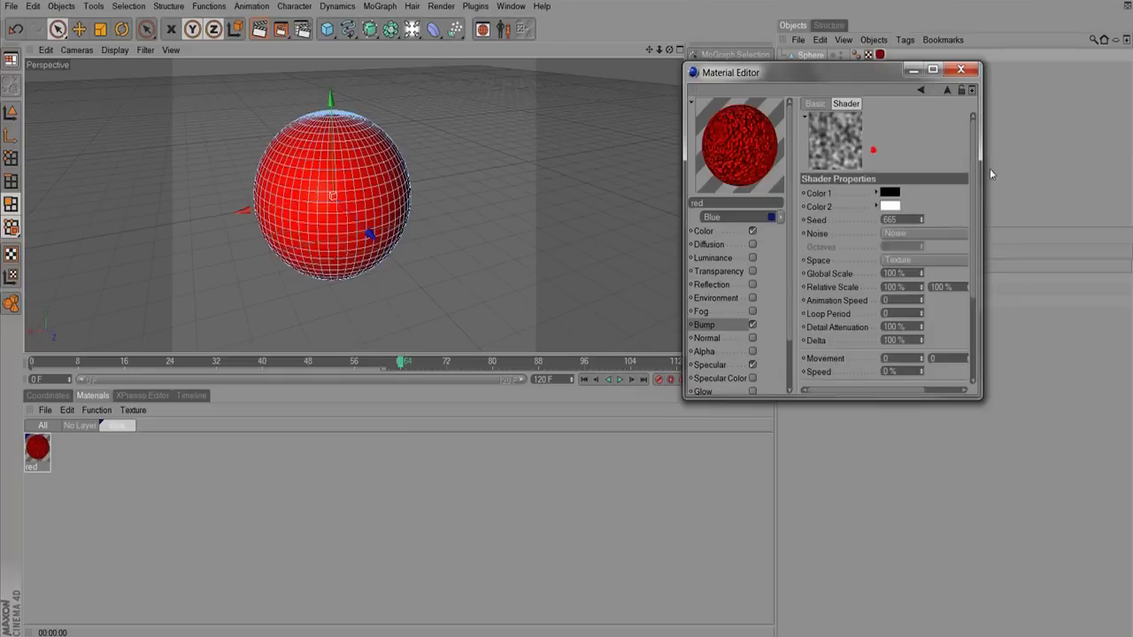
{"action": "left_click", "coordinate": [925, 232]}
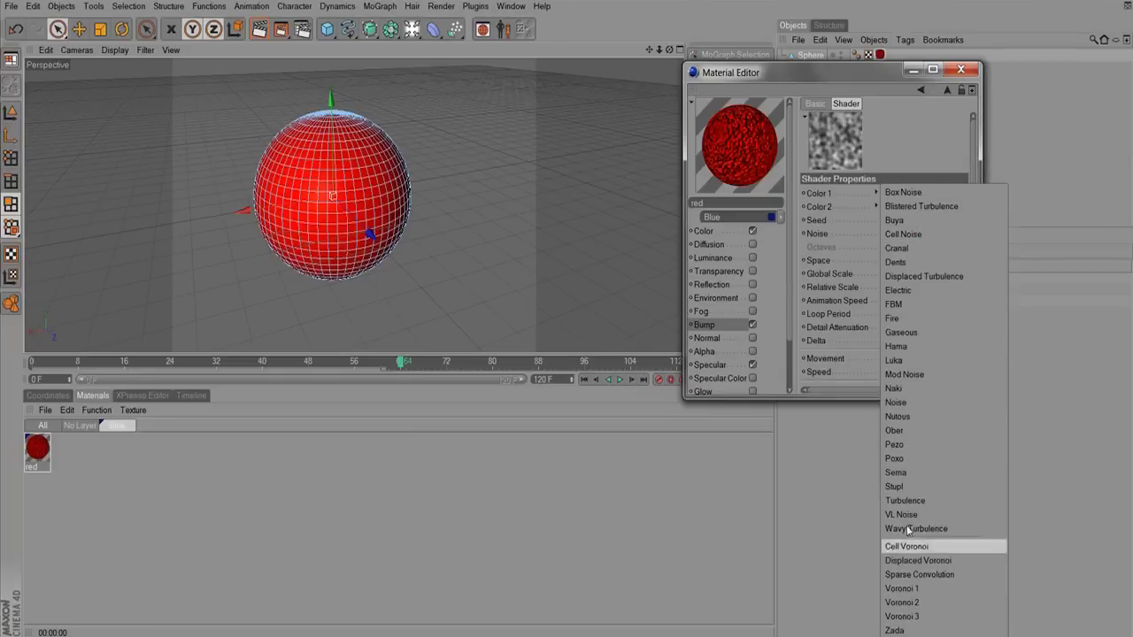
{"action": "left_click", "coordinate": [907, 192]}
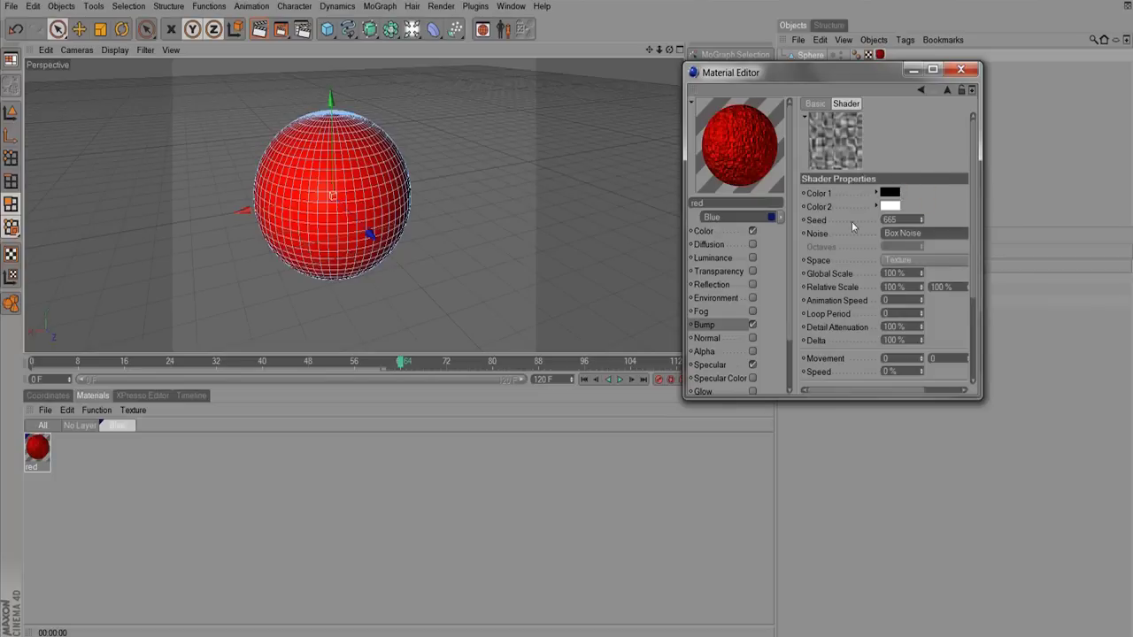
{"action": "left_click", "coordinate": [908, 235]}
{"action": "left_click", "coordinate": [903, 255]}
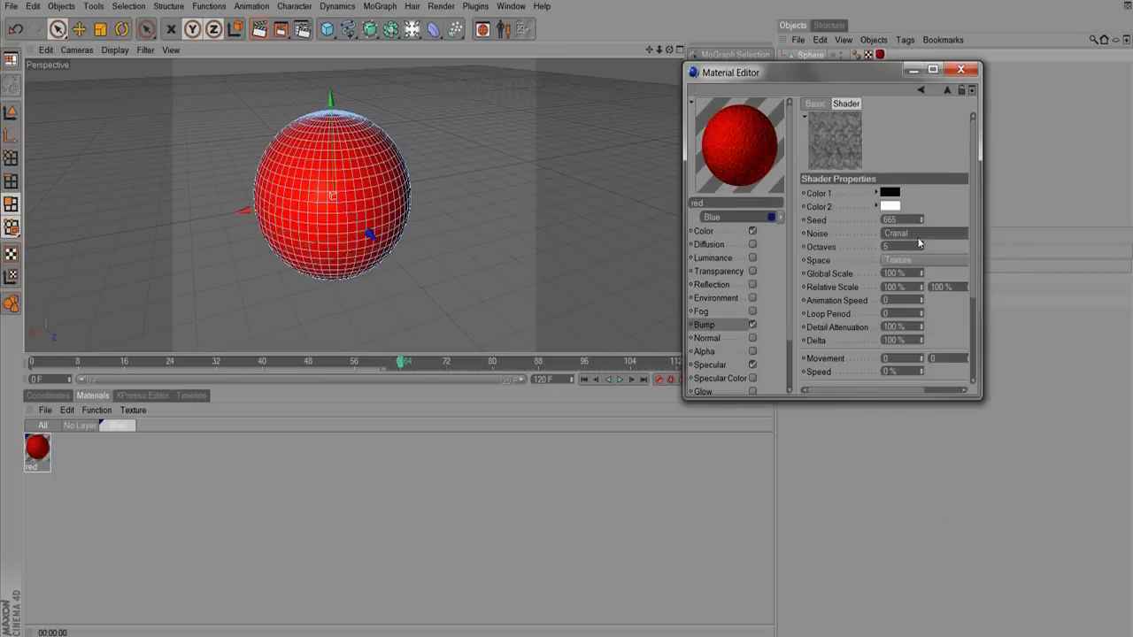
{"action": "left_click", "coordinate": [924, 235]}
{"action": "left_click", "coordinate": [921, 247]}
Try a noise Global Scale of 205% with a Bump strength of 337% and render the active view.
{"action": "left_click_drag", "start_coordinate": [921, 273], "coordinate": [929, 216]}
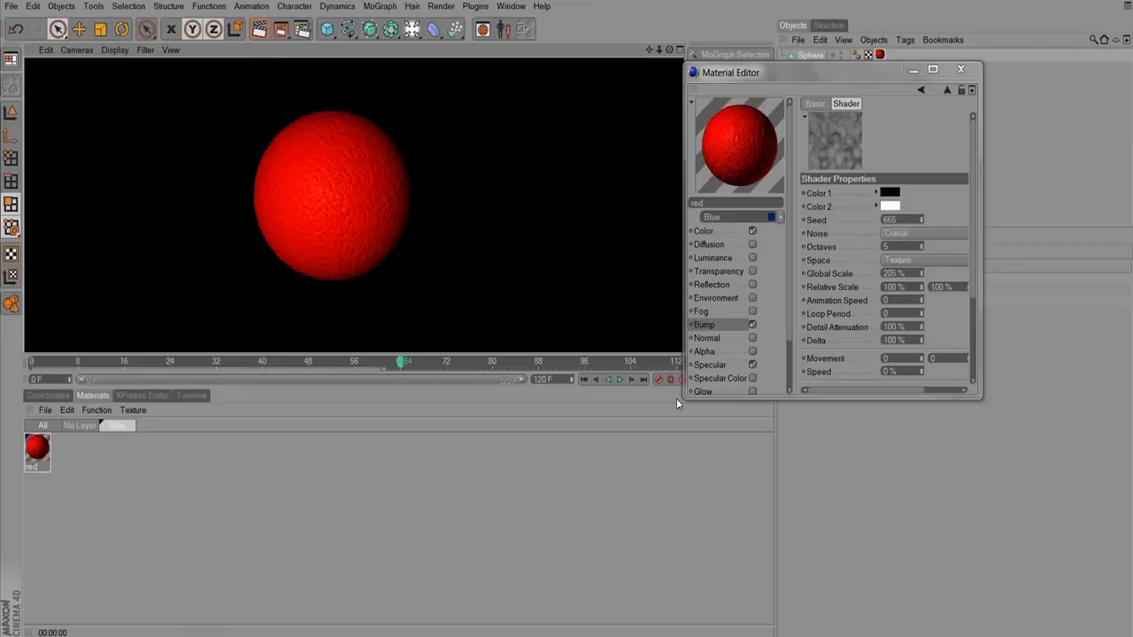
{"action": "left_click", "coordinate": [724, 326]}
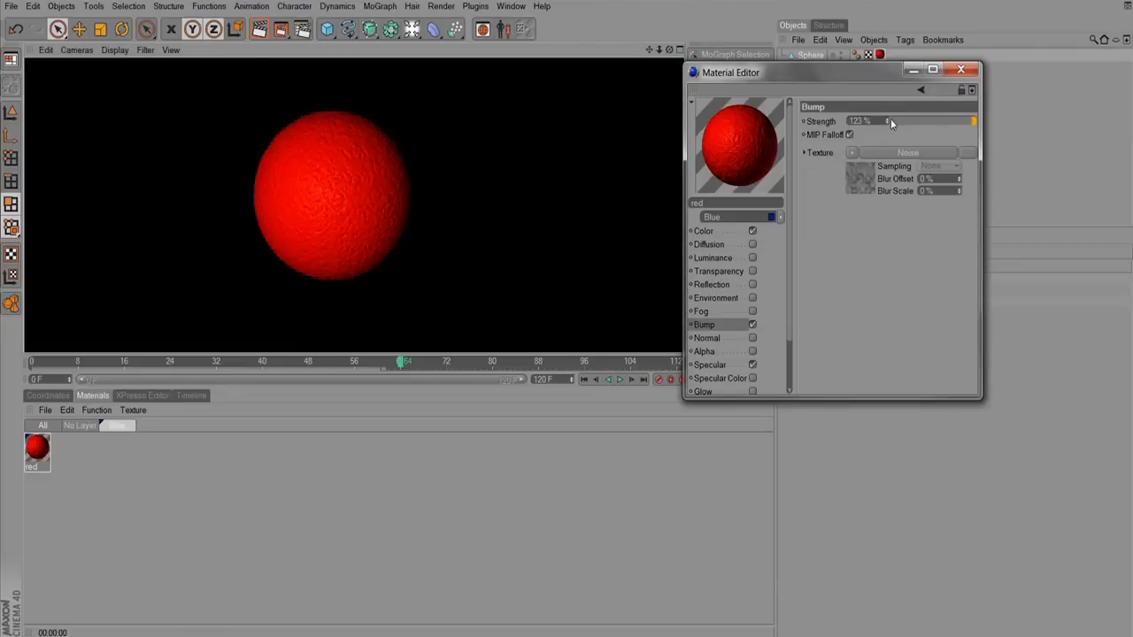
{"action": "left_click_drag", "start_coordinate": [888, 120], "coordinate": [938, 120]}
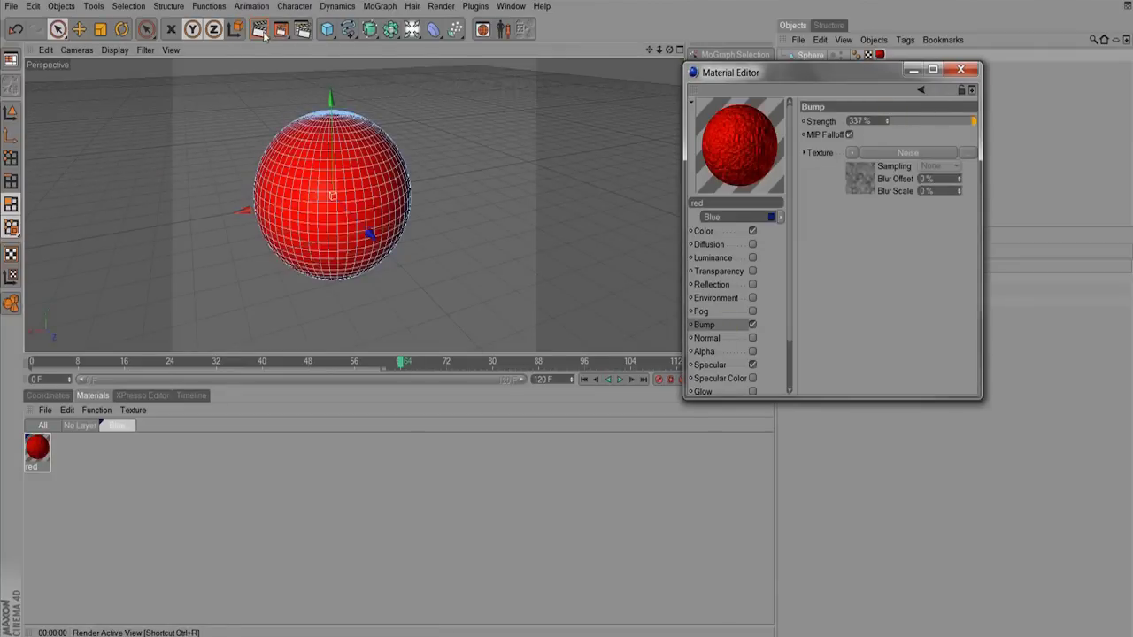
{"action": "left_click", "coordinate": [259, 31]}
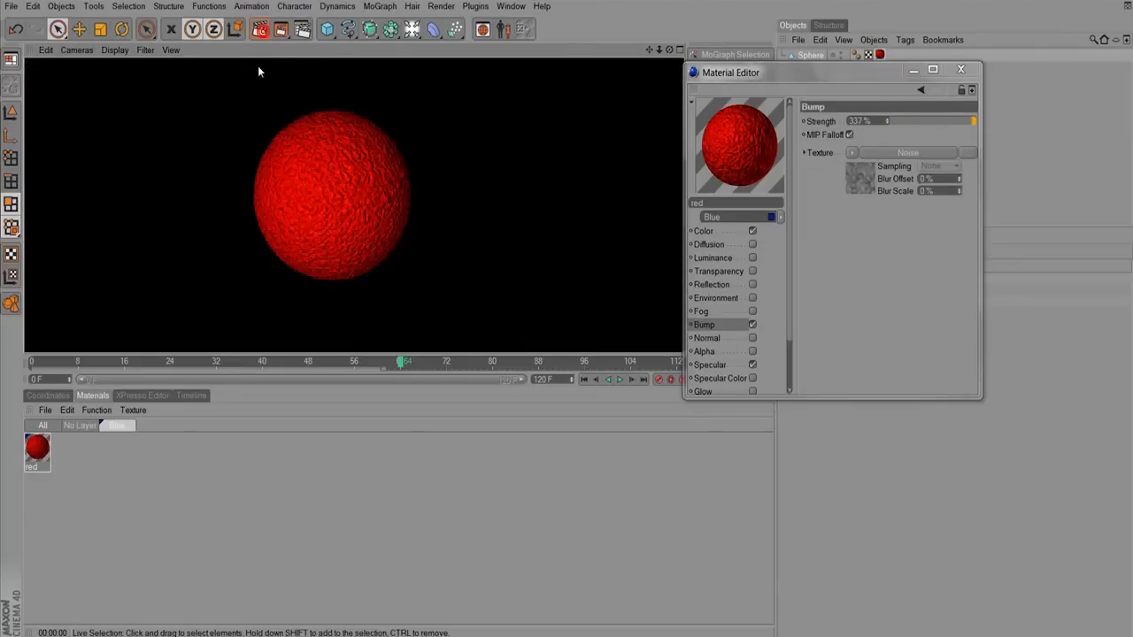
Set the Bump strength to 20% and render the active view.
{"action": "left_click", "coordinate": [864, 121]}
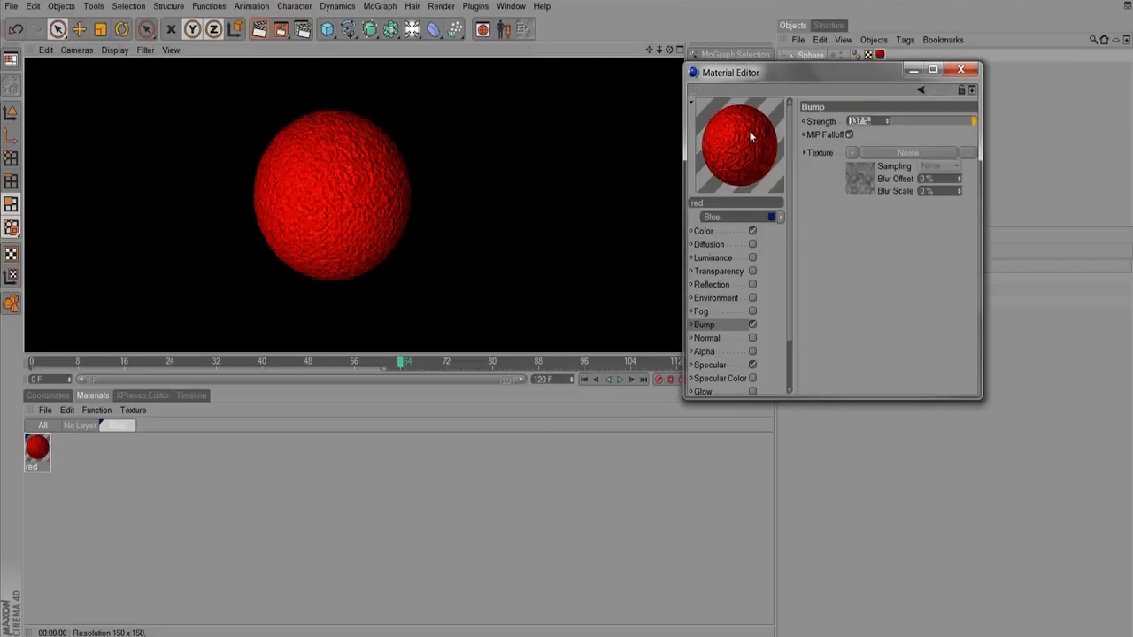
{"action": "type", "text": "20"}
{"action": "key", "text": "Return"}
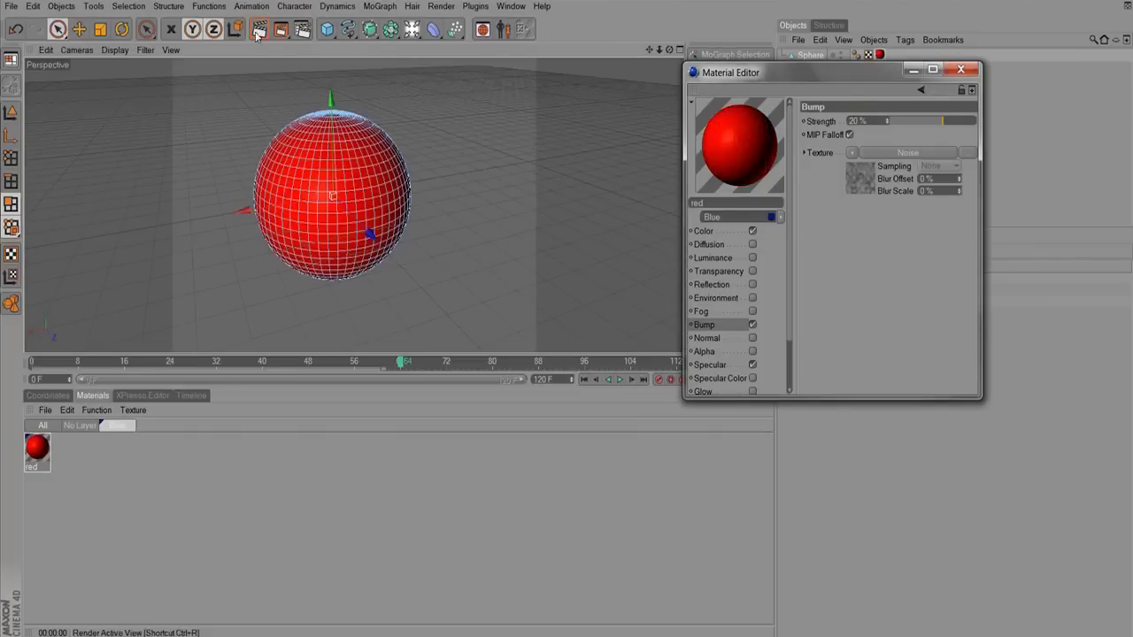
{"action": "left_click", "coordinate": [256, 33]}
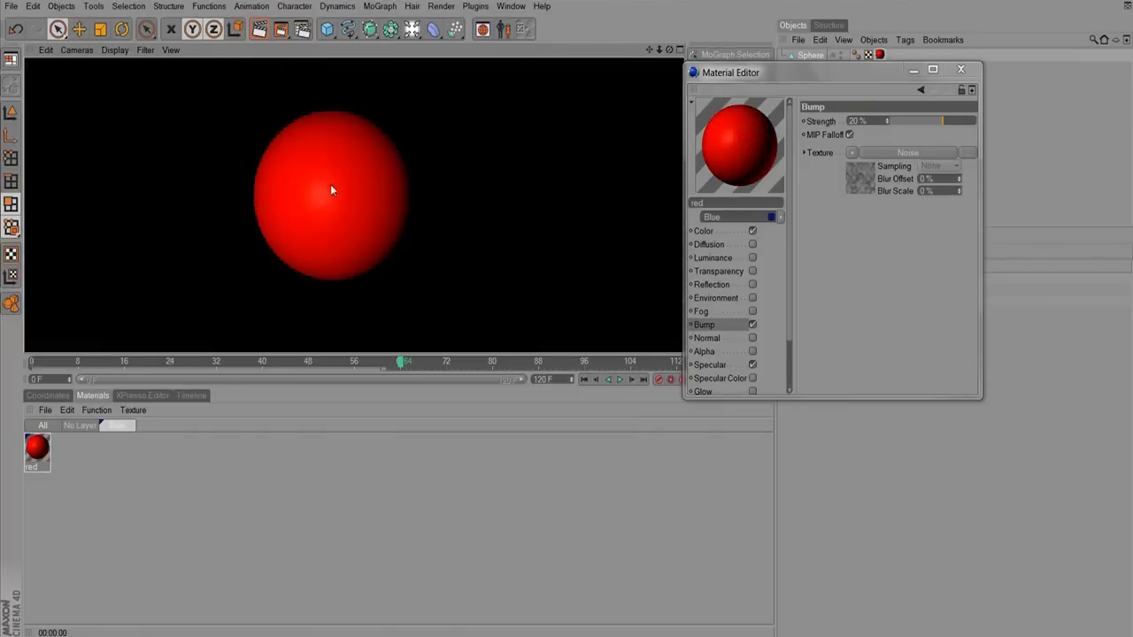
Set the bump noise's Global Scale to 700% and render the active view.
{"action": "left_click", "coordinate": [904, 148]}
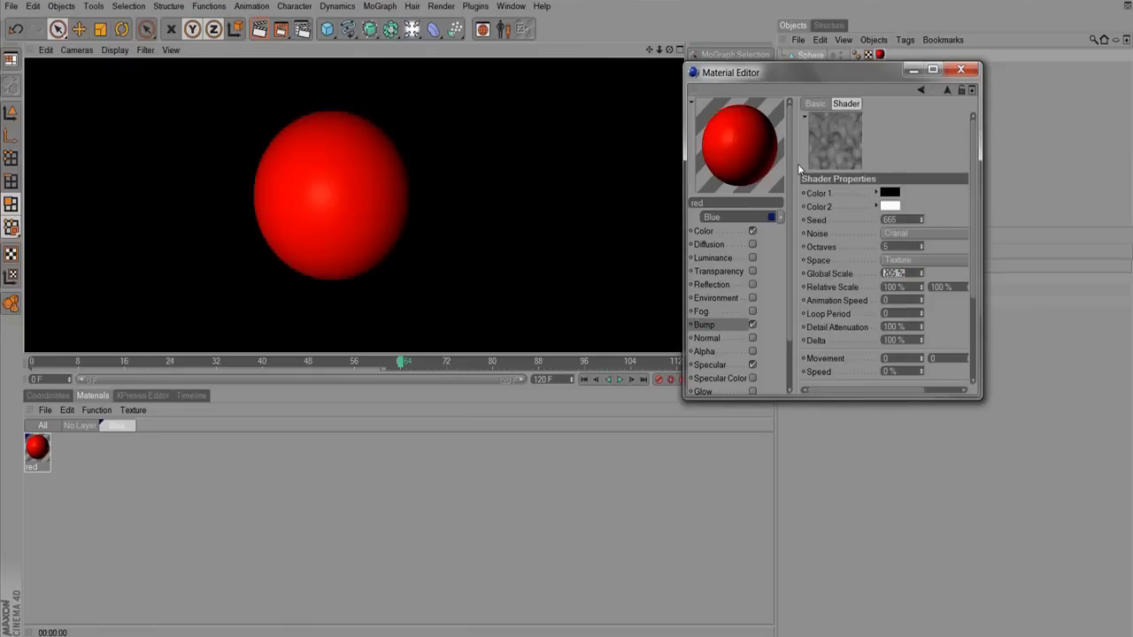
{"action": "type", "text": "700"}
{"action": "key", "text": "Return"}
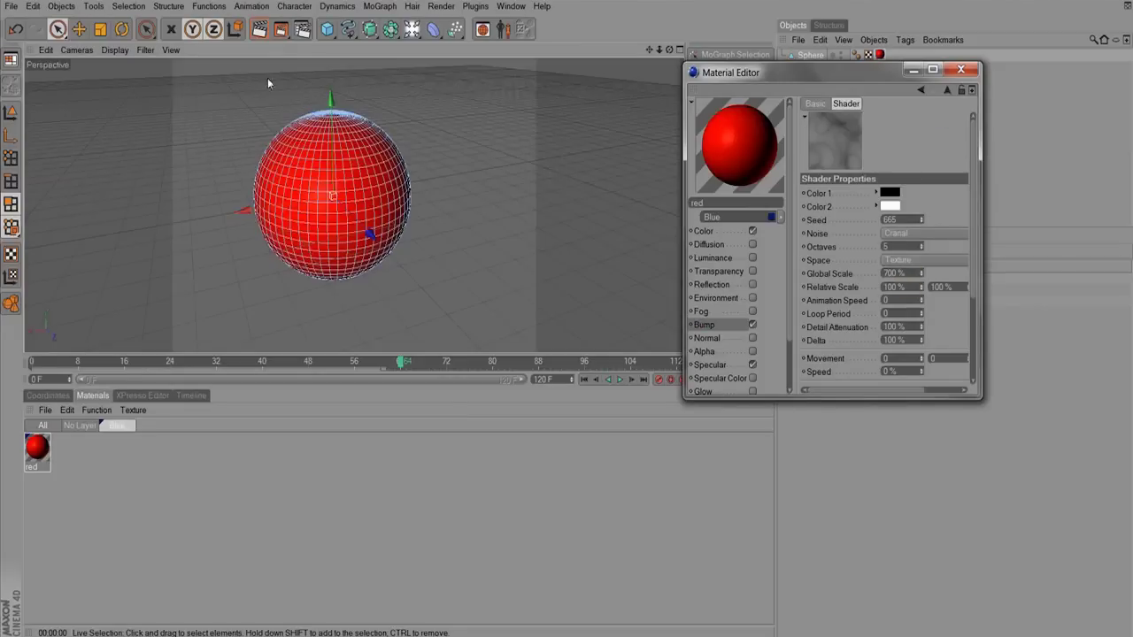
{"action": "left_click", "coordinate": [258, 30]}
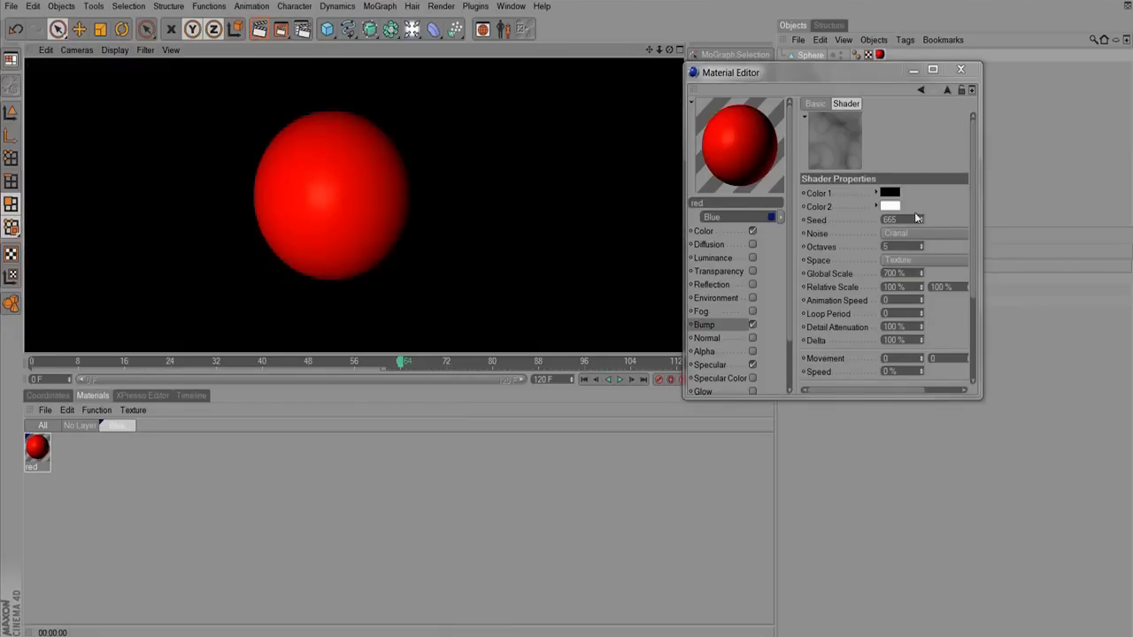
Set the red material's Bump strength to 84% and render the active view.
{"action": "left_click", "coordinate": [729, 327]}
{"action": "left_click", "coordinate": [948, 120]}
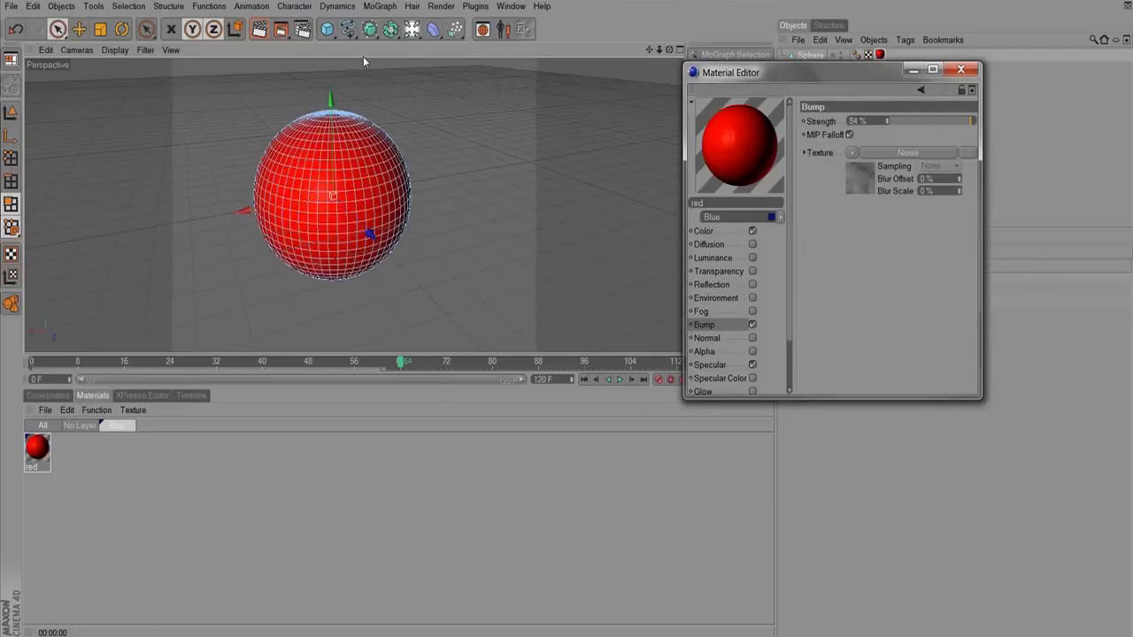
{"action": "left_click", "coordinate": [259, 29]}
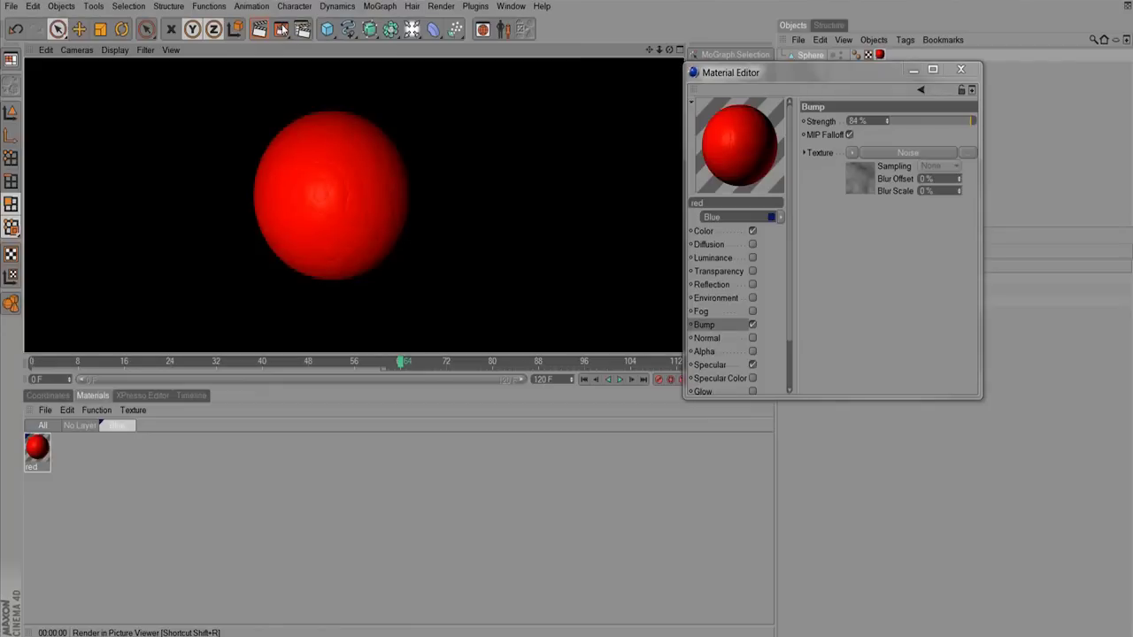
Swap the Bump channel for the Alpha channel with a Noise texture and render the active view.
{"action": "left_click", "coordinate": [752, 325]}
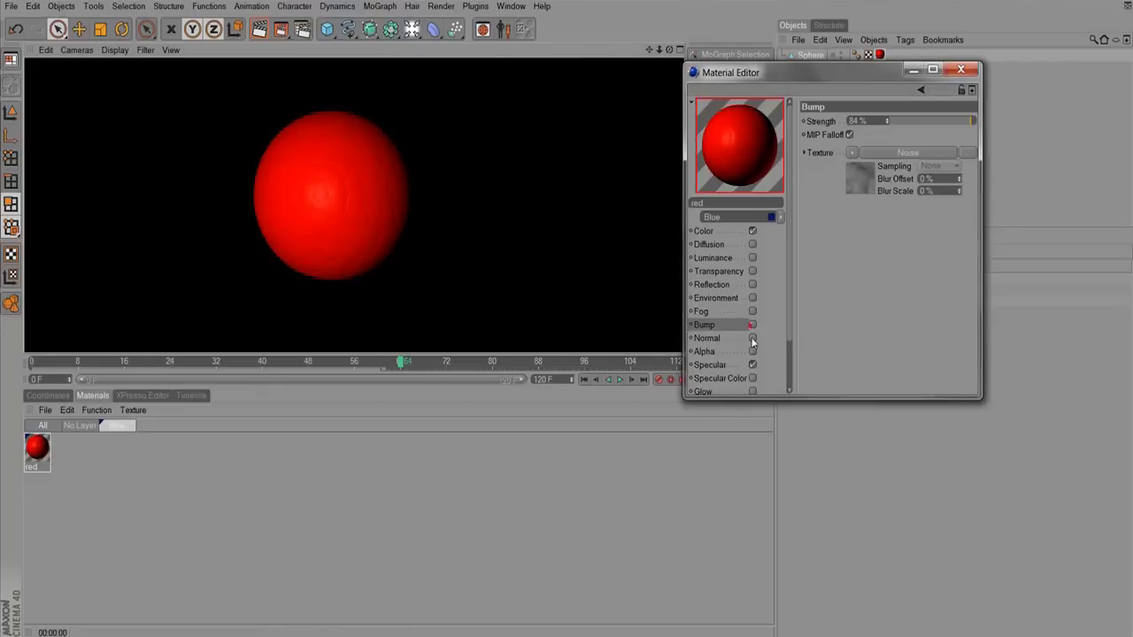
{"action": "left_click", "coordinate": [721, 352]}
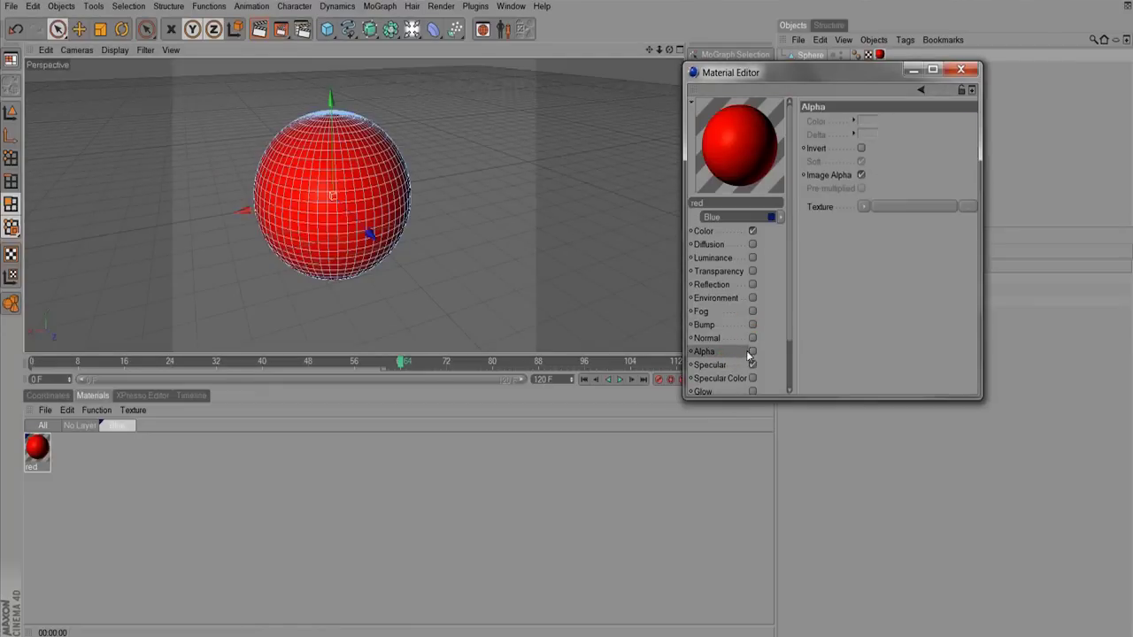
{"action": "left_click", "coordinate": [752, 351]}
{"action": "left_click", "coordinate": [863, 206]}
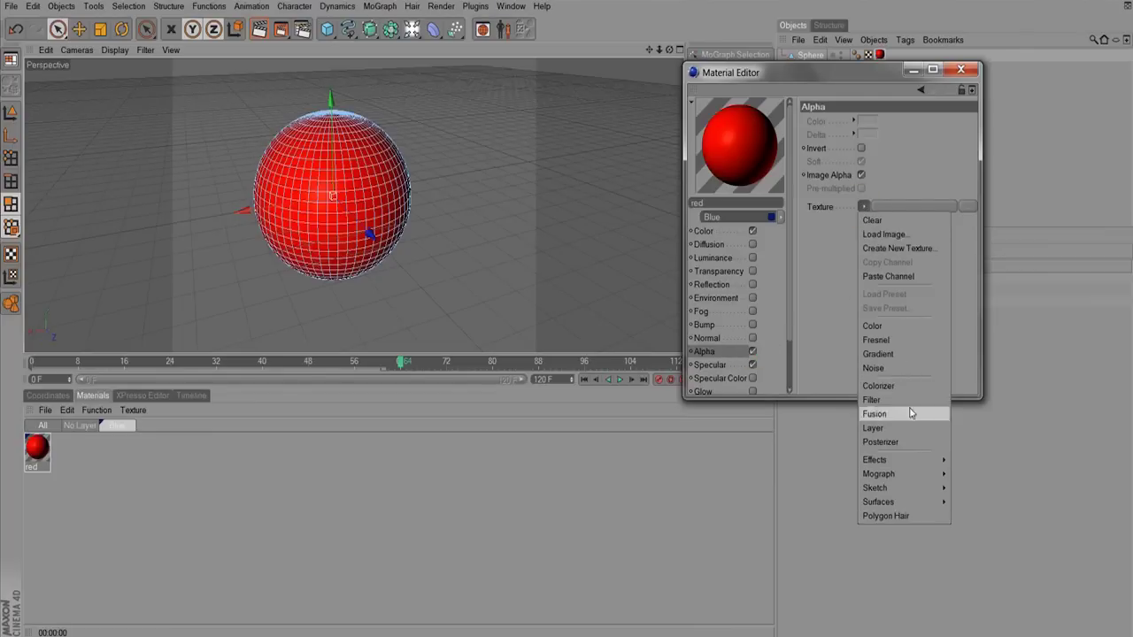
{"action": "left_click", "coordinate": [906, 369]}
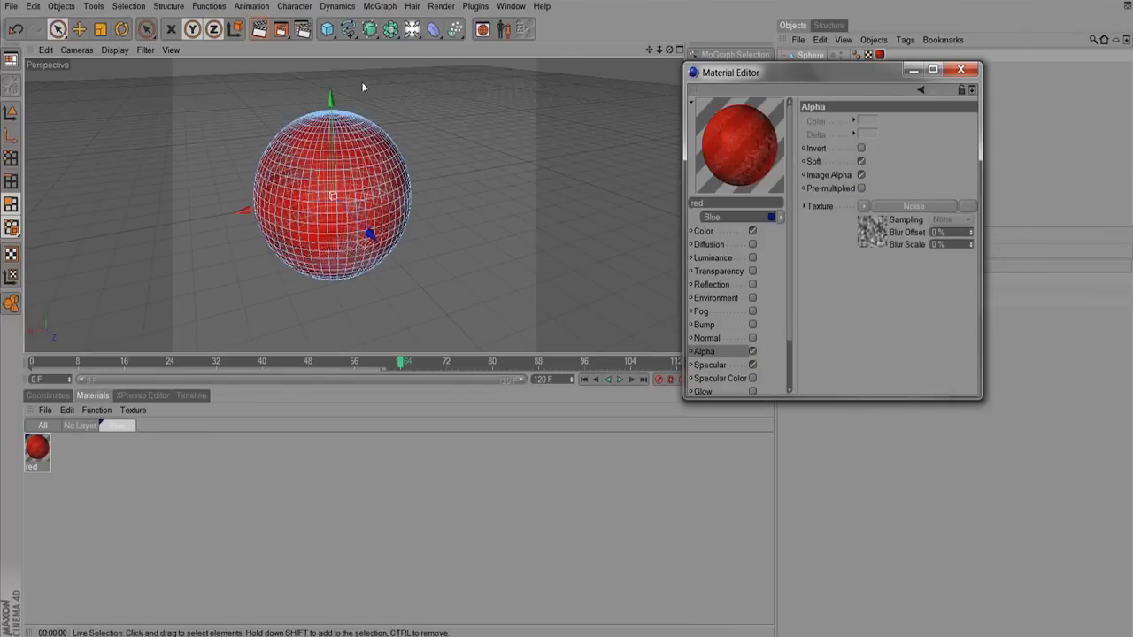
{"action": "left_click", "coordinate": [259, 29]}
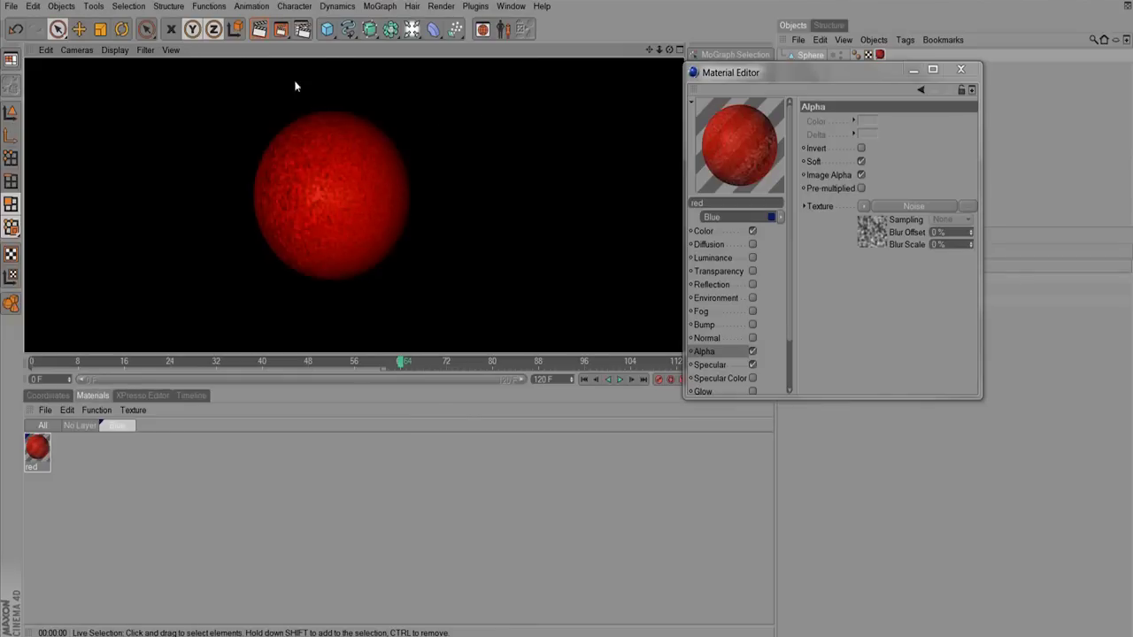
Add a cube, move it about 323.5 along its Z axis behind the sphere, and render the active view.
{"action": "left_click_drag", "start_coordinate": [326, 29], "coordinate": [353, 41]}
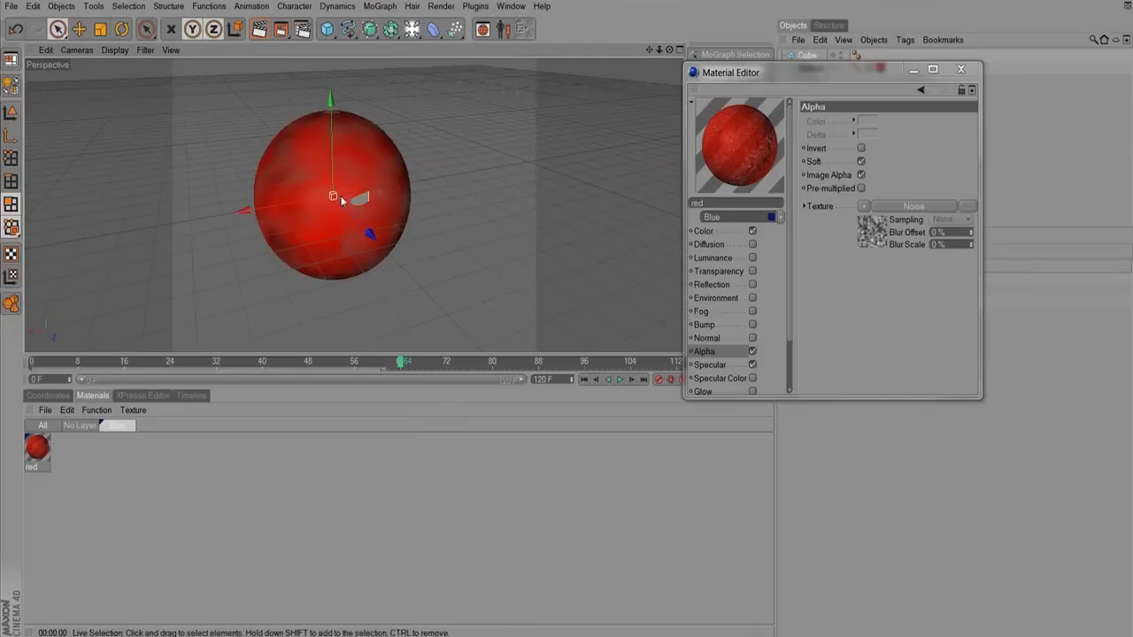
{"action": "left_click_drag", "start_coordinate": [328, 197], "coordinate": [248, 111]}
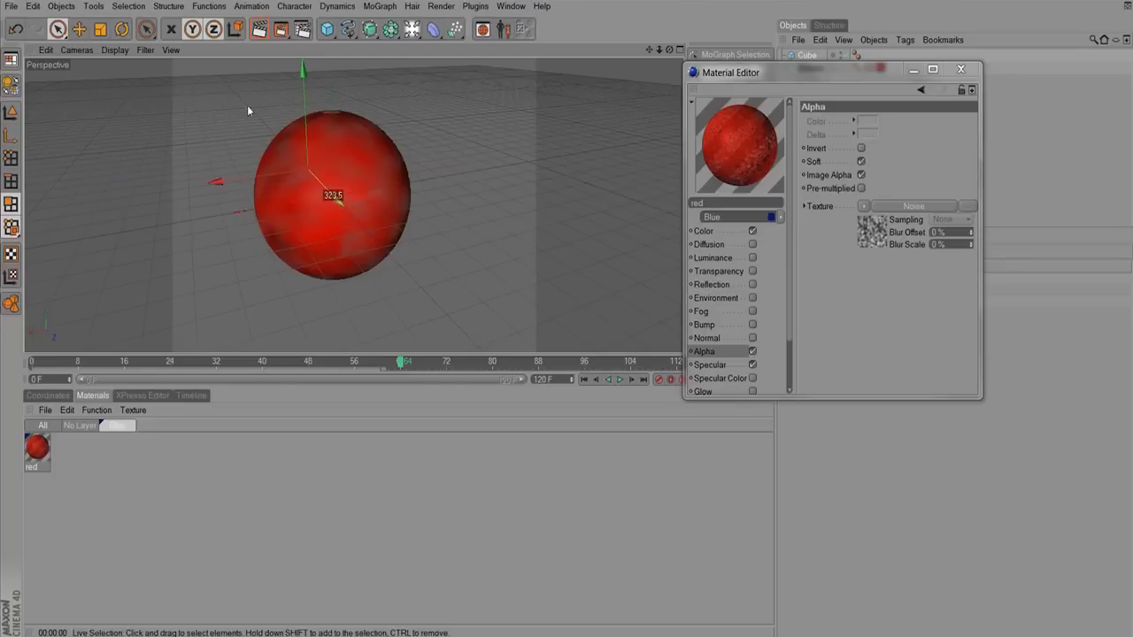
{"action": "left_click", "coordinate": [260, 29]}
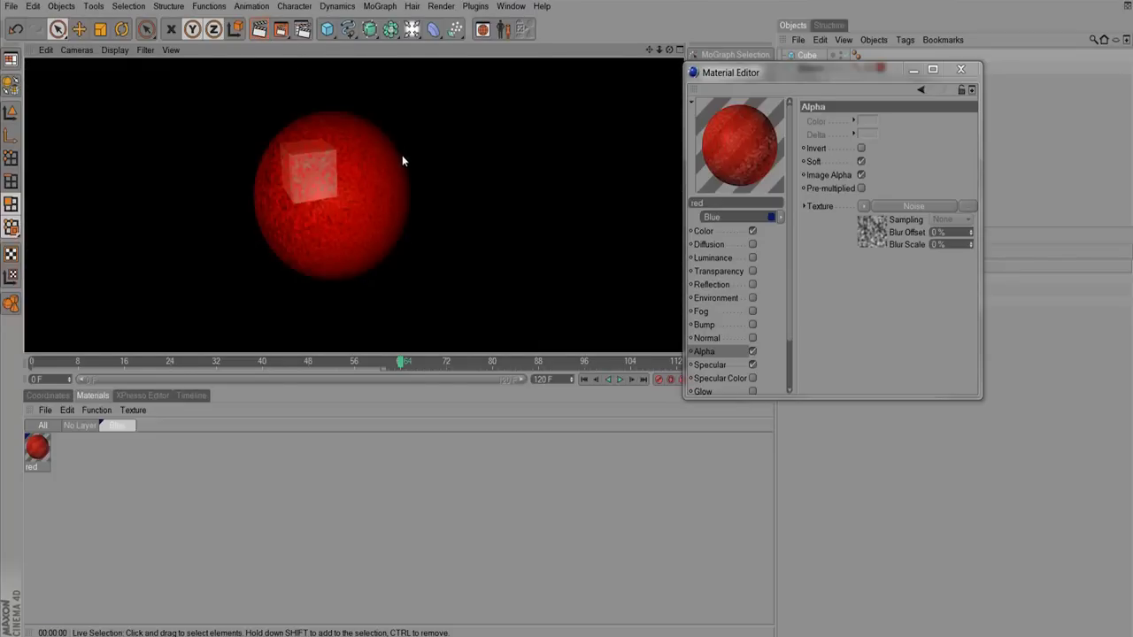
Disable the material's Alpha channel and delete the cube from the scene.
{"action": "left_click", "coordinate": [752, 362]}
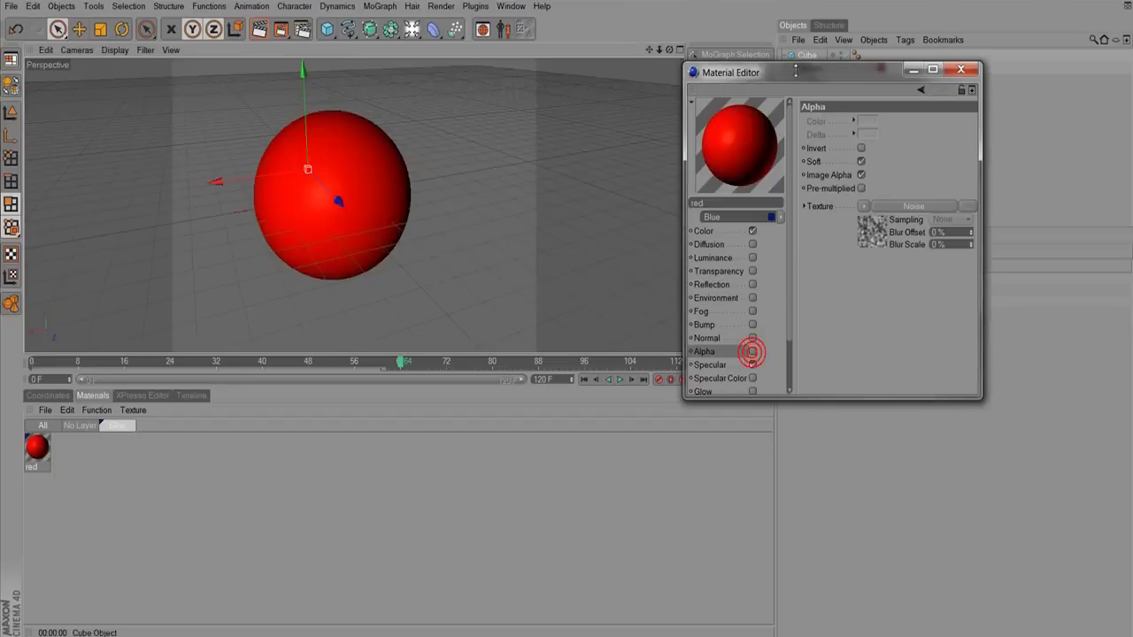
{"action": "left_click_drag", "start_coordinate": [805, 62], "coordinate": [782, 106]}
{"action": "left_click", "coordinate": [804, 57]}
{"action": "key", "text": "Delete"}
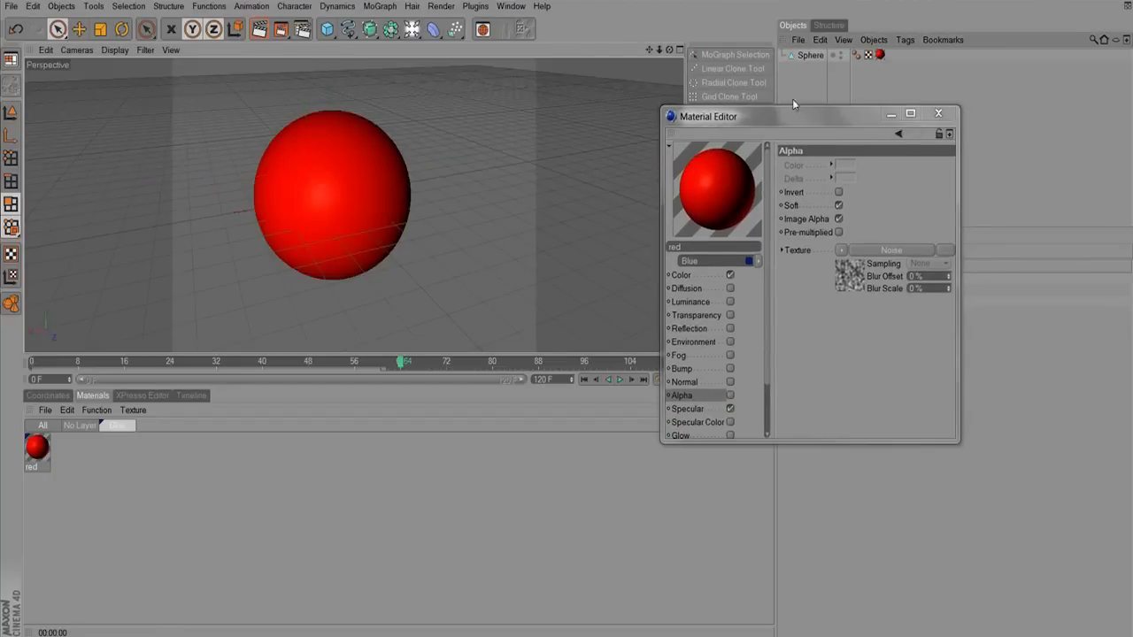
With the Specular channel open, add a light, move it out beside the sphere and about 650 along Z, and render the active view.
{"action": "left_click", "coordinate": [700, 410]}
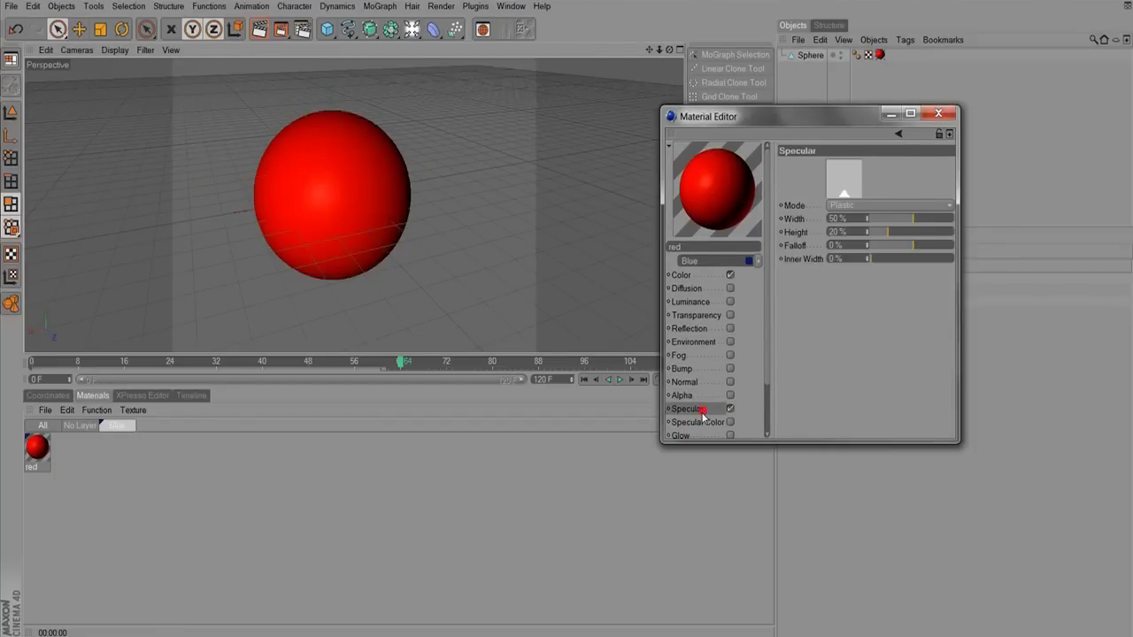
{"action": "left_click", "coordinate": [411, 29]}
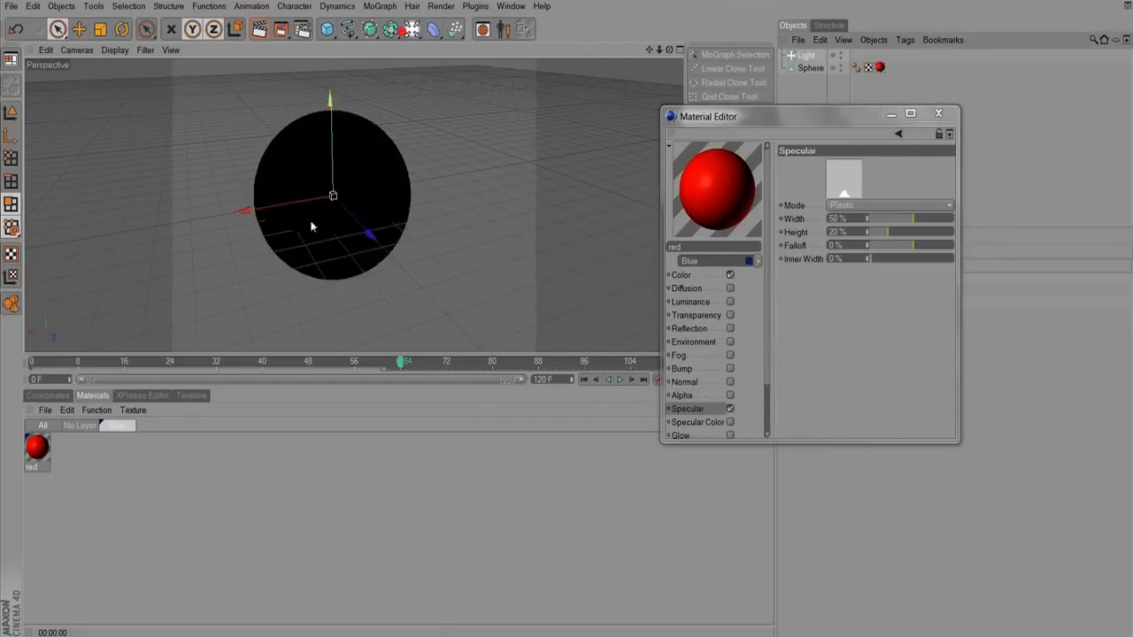
{"action": "left_click_drag", "start_coordinate": [298, 204], "coordinate": [566, 257]}
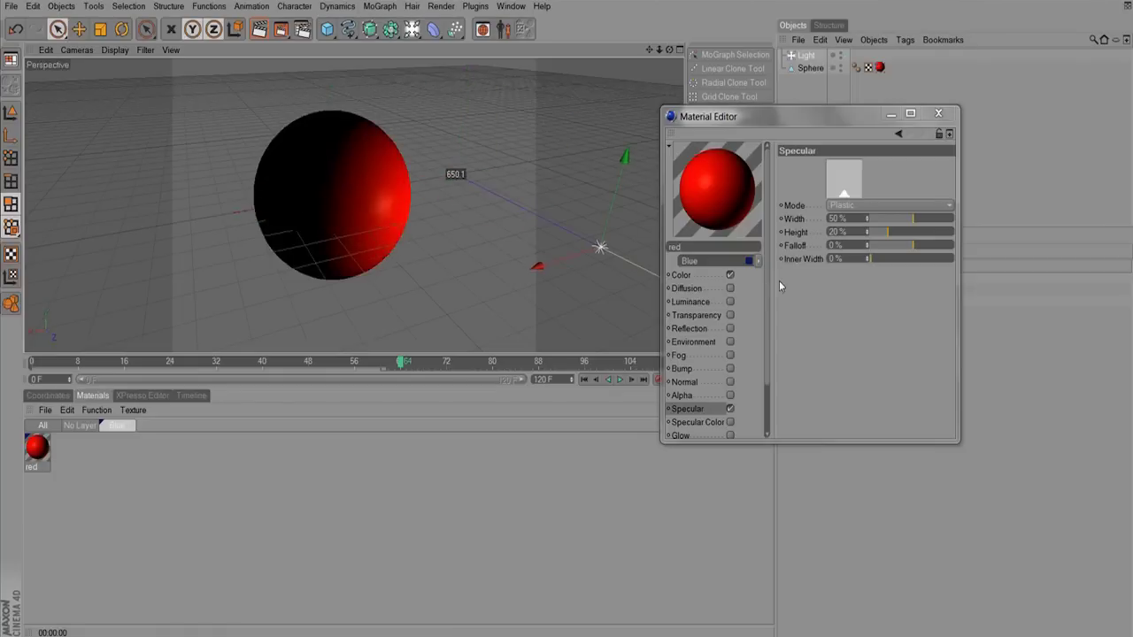
{"action": "left_click", "coordinate": [258, 29]}
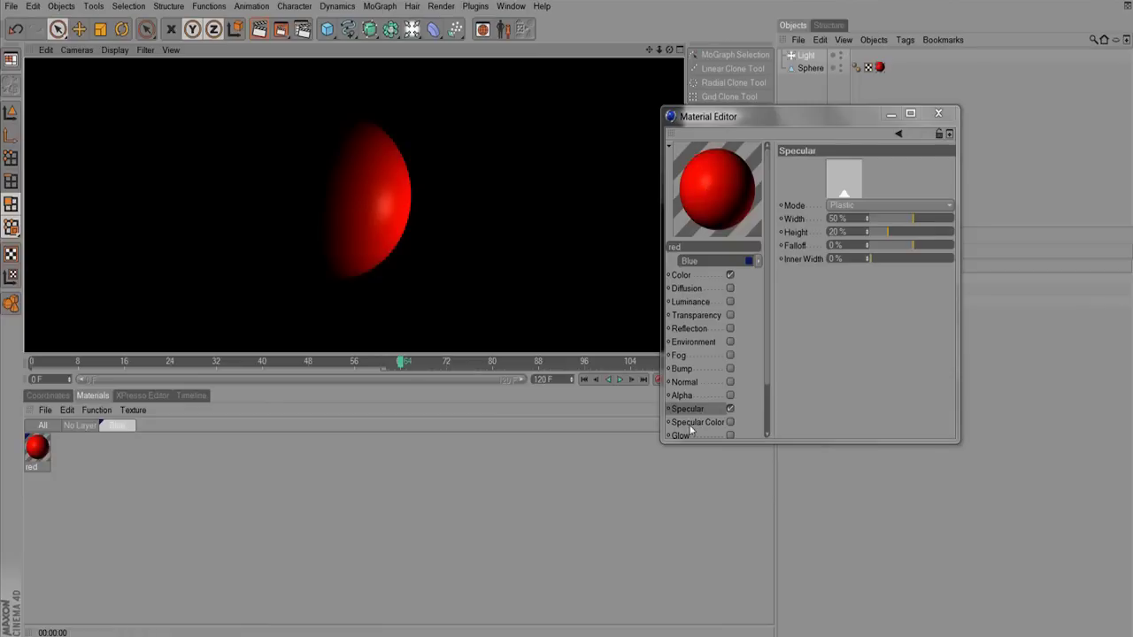
Try a Specular Width of 17% with a Height of 390% and render the active view.
{"action": "left_click", "coordinate": [784, 336]}
{"action": "left_click_drag", "start_coordinate": [905, 232], "coordinate": [1001, 233]}
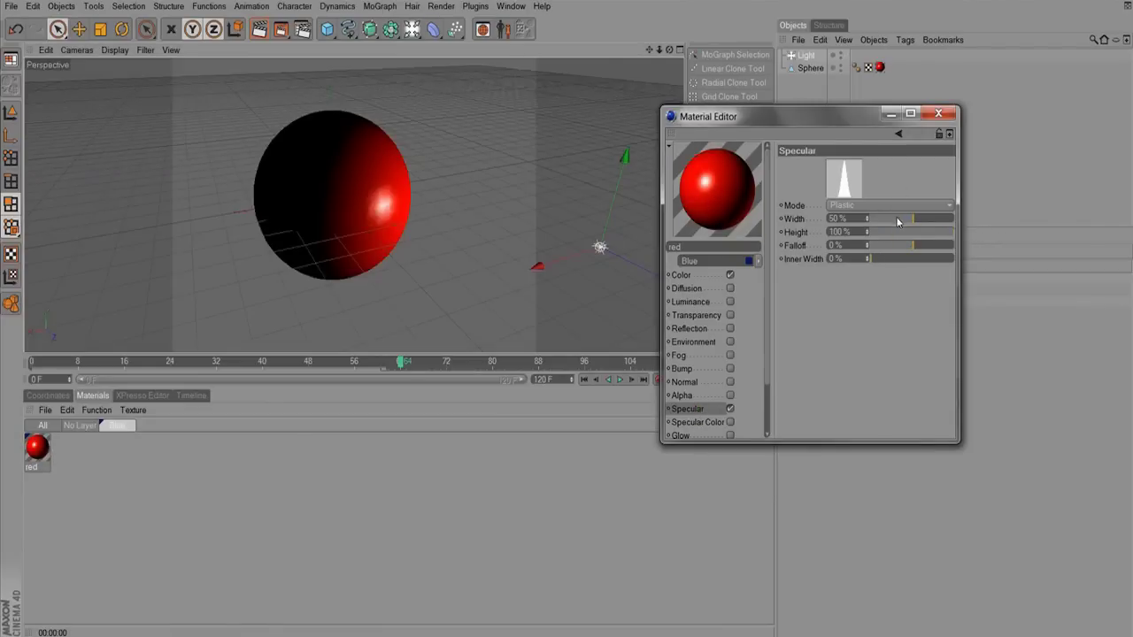
{"action": "left_click_drag", "start_coordinate": [898, 226], "coordinate": [867, 222]}
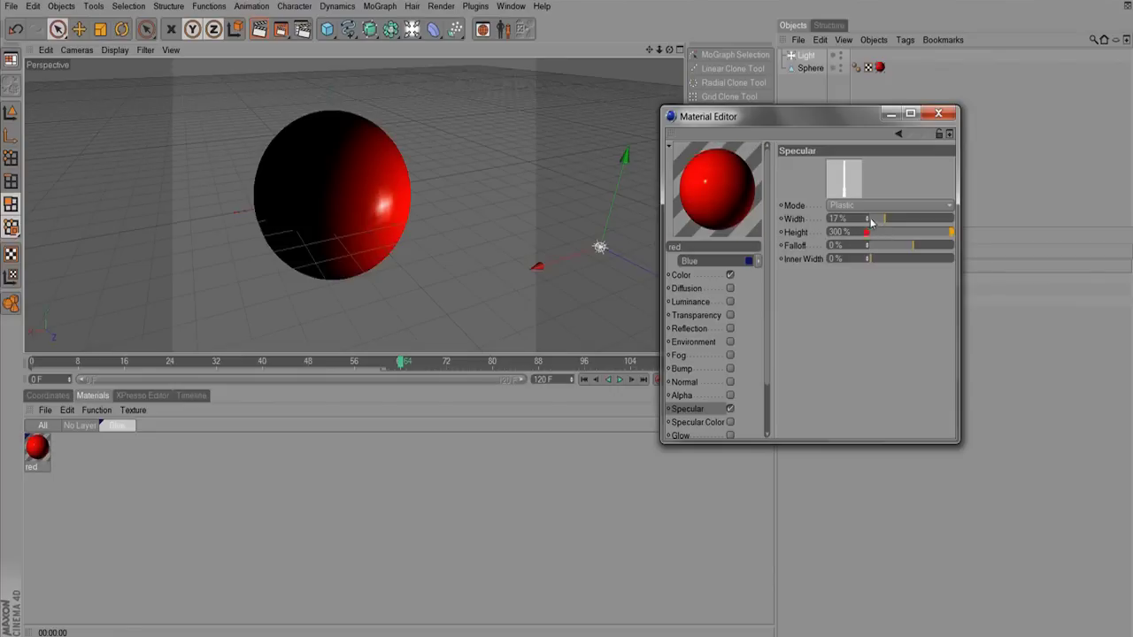
{"action": "left_click", "coordinate": [260, 29]}
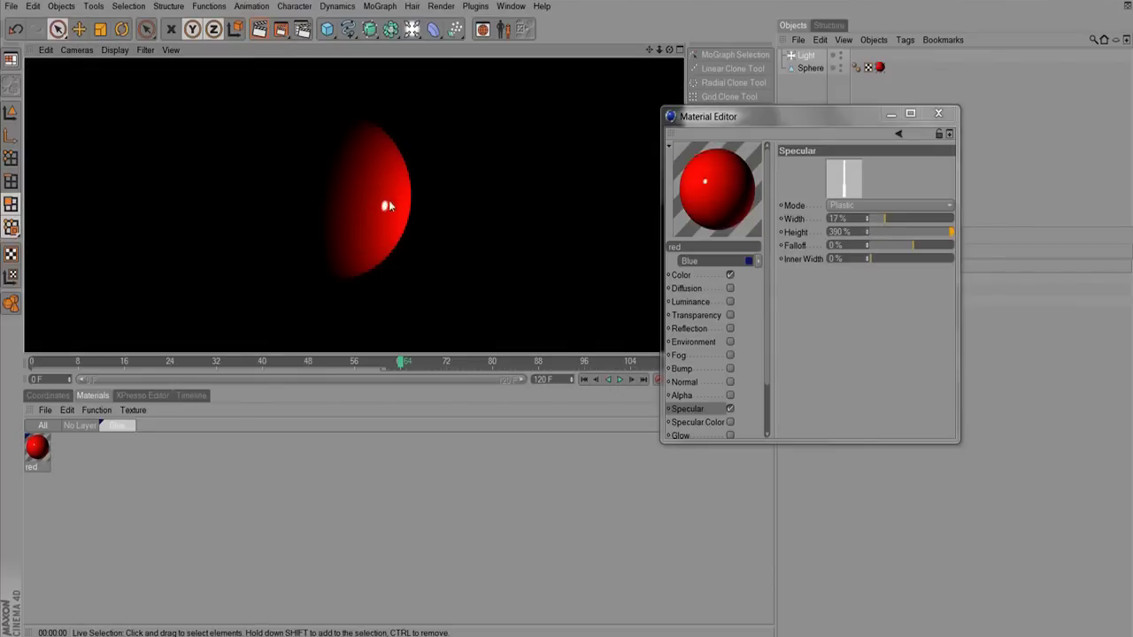
Try a Specular Width of 100% with a Height of 80% and render the active view.
{"action": "left_click", "coordinate": [940, 232]}
{"action": "left_click_drag", "start_coordinate": [939, 232], "coordinate": [969, 222]}
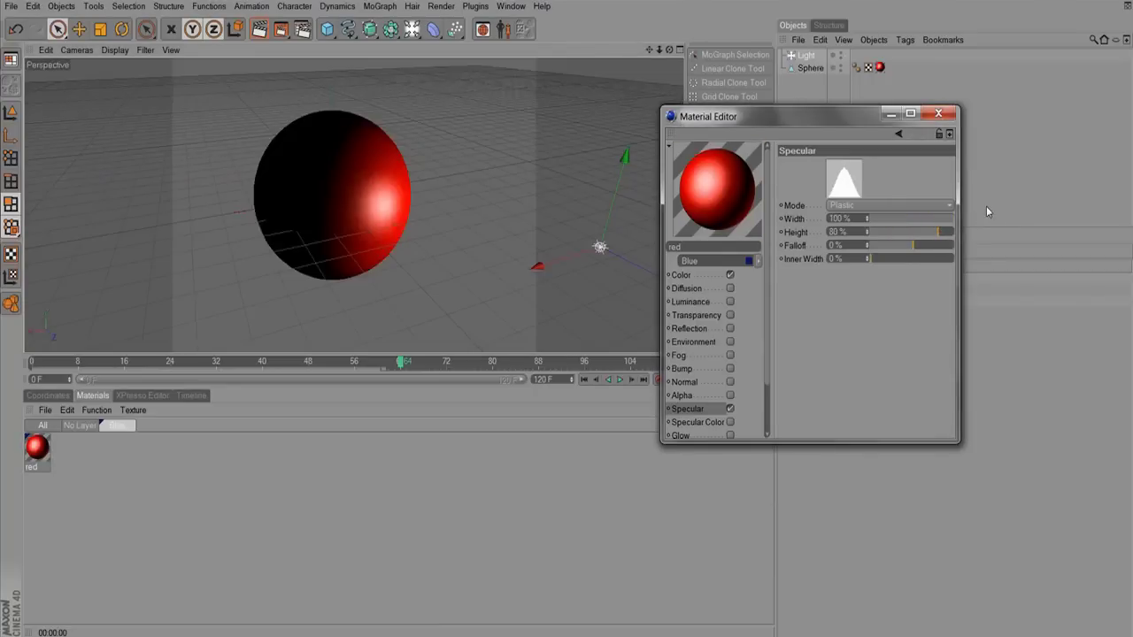
{"action": "left_click", "coordinate": [259, 29]}
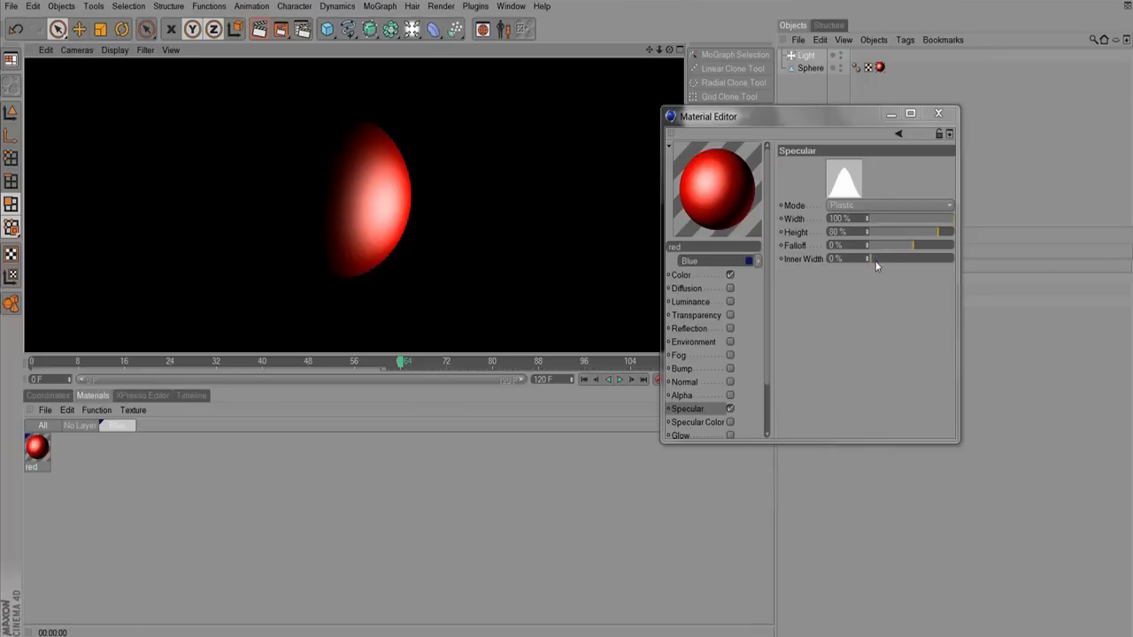
Set the Specular Width to 68%, Height to 47%, Falloff to 100% and Inner Width to 14%, and render the active view.
{"action": "left_click_drag", "start_coordinate": [876, 266], "coordinate": [909, 262]}
{"action": "left_click_drag", "start_coordinate": [933, 221], "coordinate": [949, 253]}
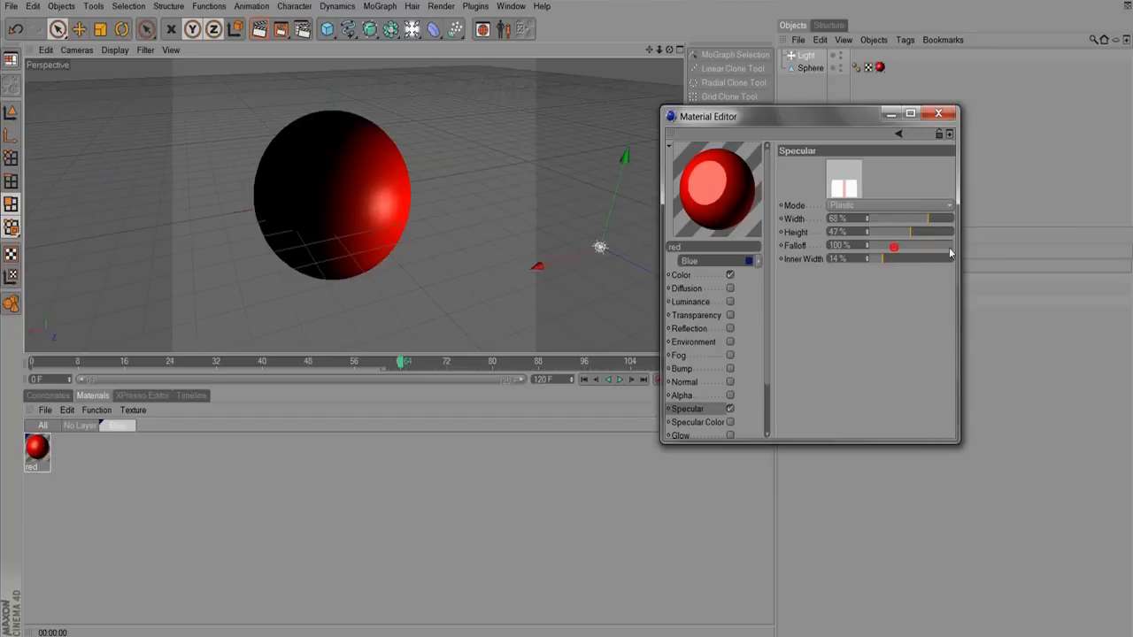
{"action": "left_click", "coordinate": [260, 29]}
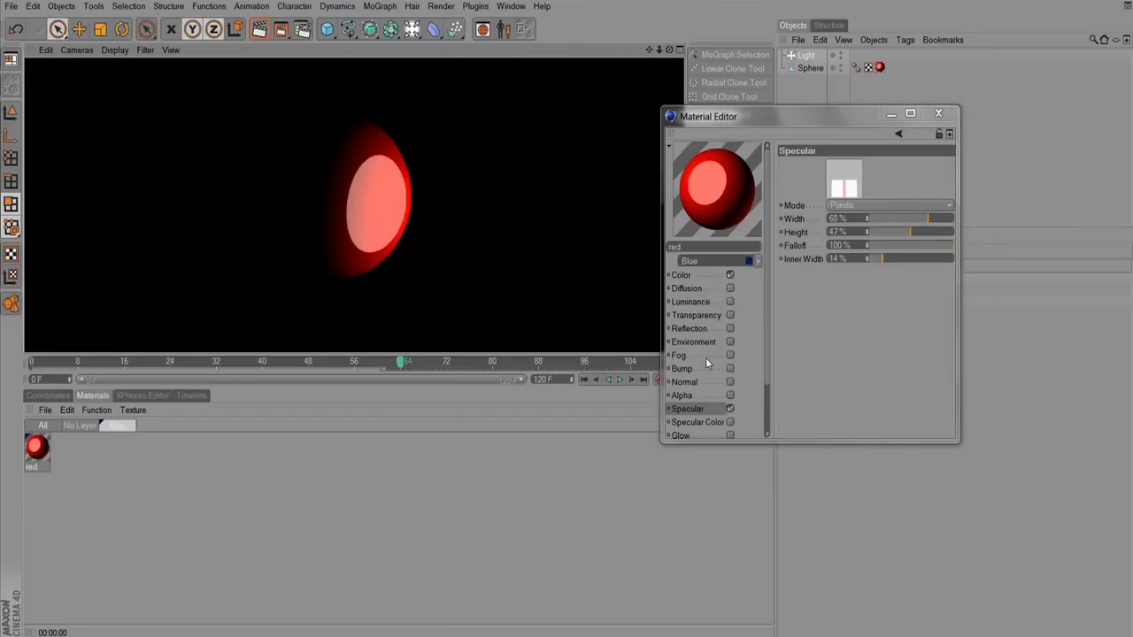
View the Specular Color settings, enable the Glow channel with its default settings, and render the active view.
{"action": "left_click", "coordinate": [696, 422]}
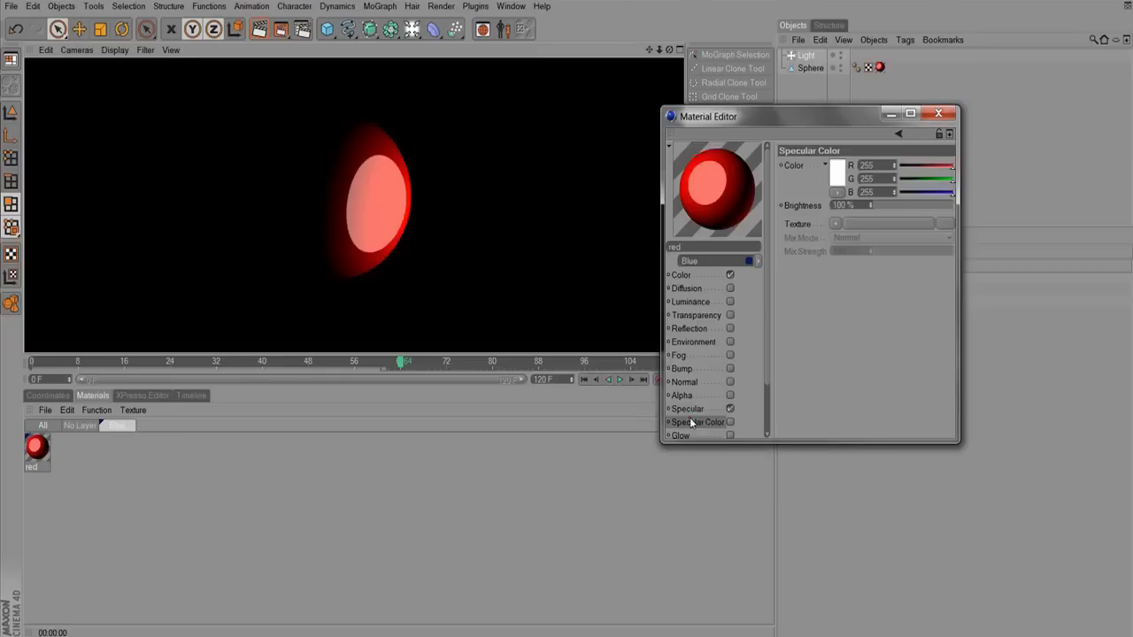
{"action": "left_click", "coordinate": [766, 372]}
{"action": "left_click", "coordinate": [731, 379]}
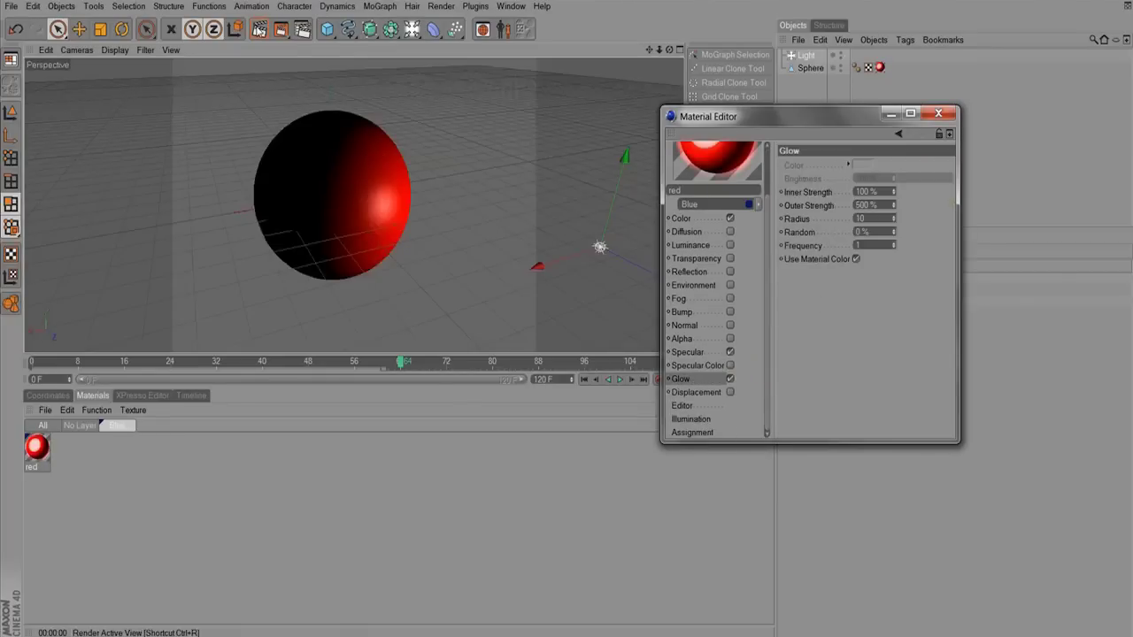
{"action": "left_click", "coordinate": [259, 30]}
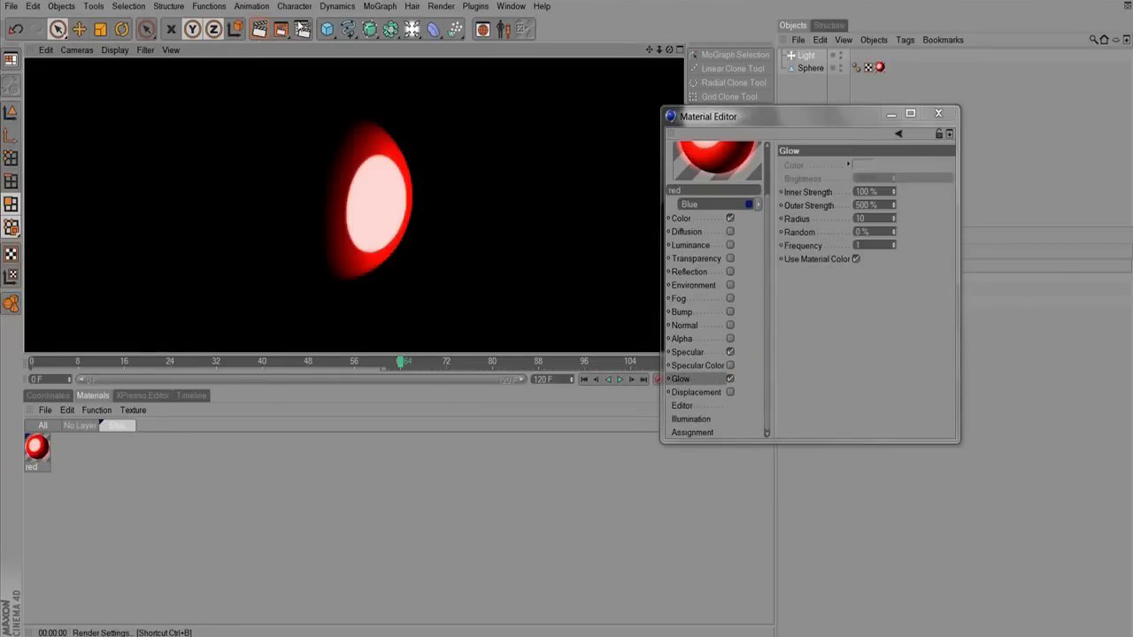
Disable the Glow channel and enable the Displacement channel.
{"action": "left_click", "coordinate": [731, 379]}
{"action": "left_click", "coordinate": [730, 392]}
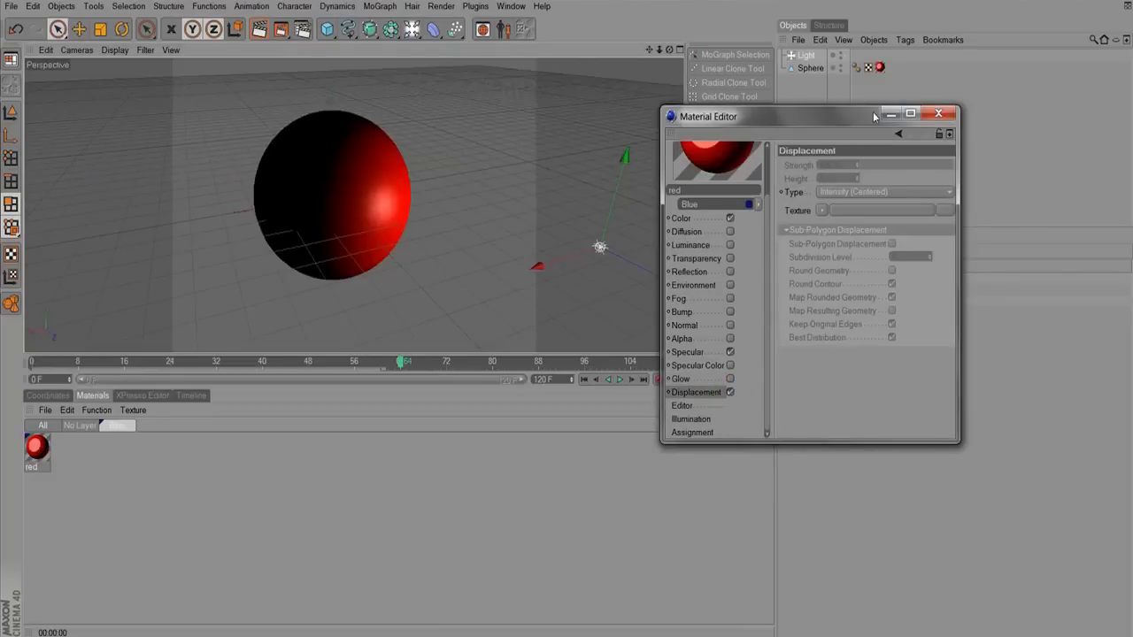
Toggle the Bump channel on and off to compare it with Displacement, and return to the Displacement settings.
{"action": "left_click", "coordinate": [699, 313]}
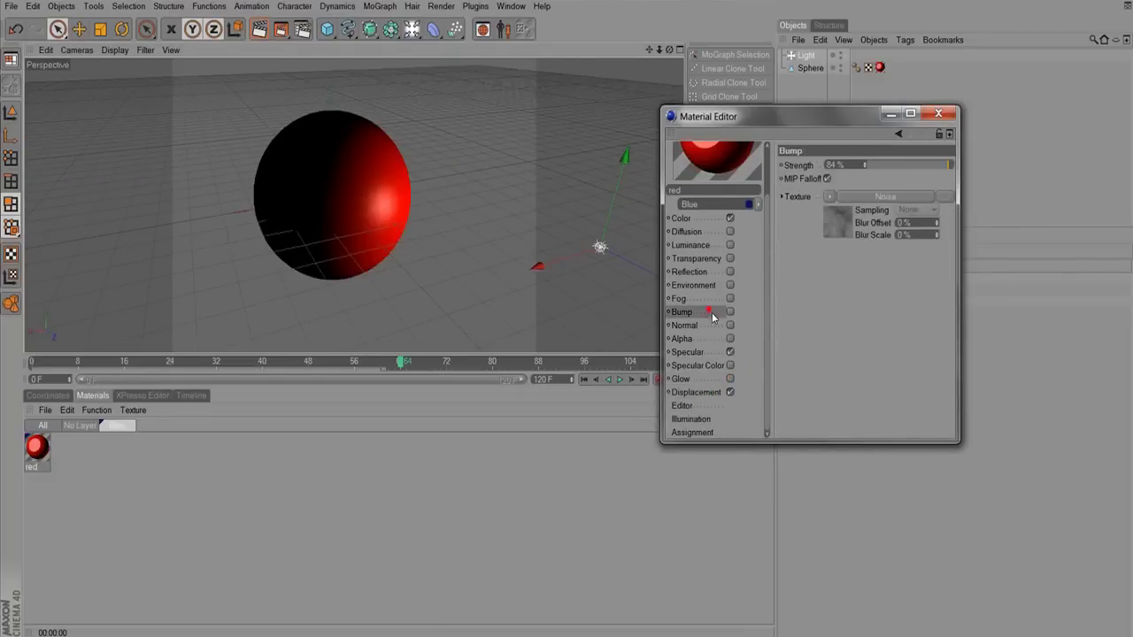
{"action": "left_click", "coordinate": [729, 312]}
{"action": "left_click", "coordinate": [731, 311]}
{"action": "left_click", "coordinate": [720, 393]}
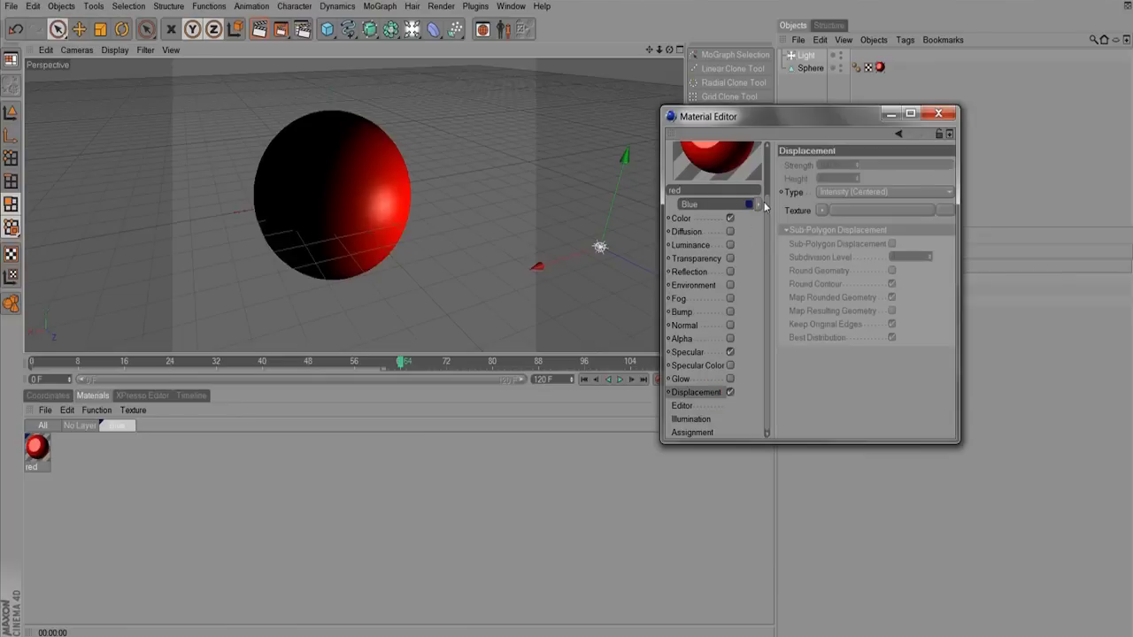
Load a Noise shader as the Displacement texture and enable Sub-Polygon Displacement.
{"action": "scroll", "coordinate": [767, 220], "scroll_direction": "up", "scroll_amount": 3}
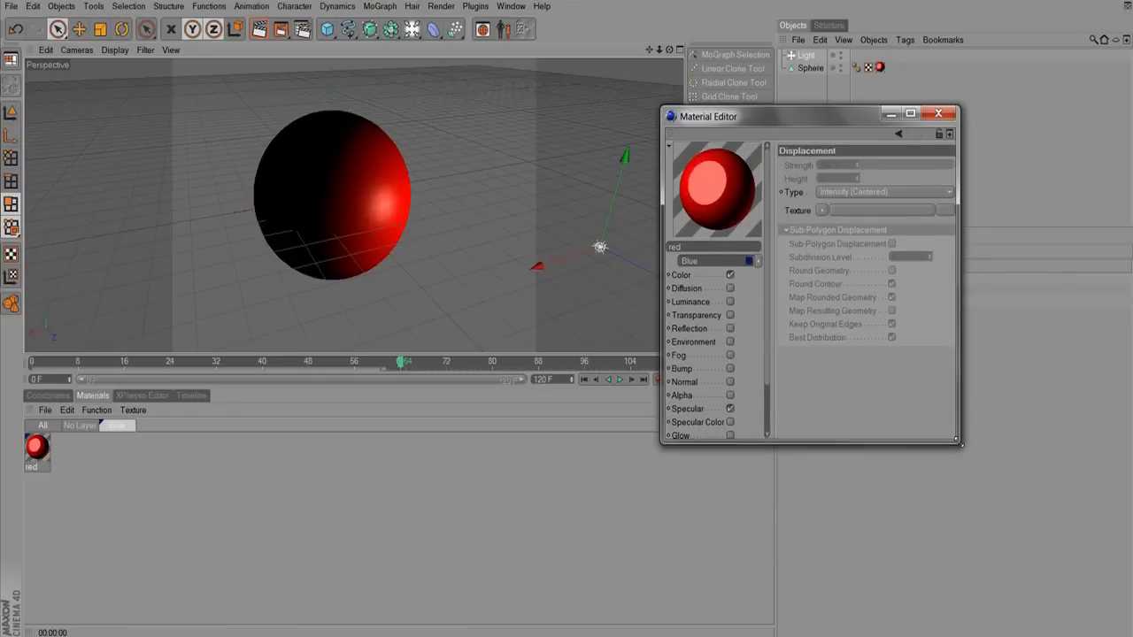
{"action": "left_click_drag", "start_coordinate": [959, 442], "coordinate": [965, 502]}
{"action": "left_click", "coordinate": [810, 211]}
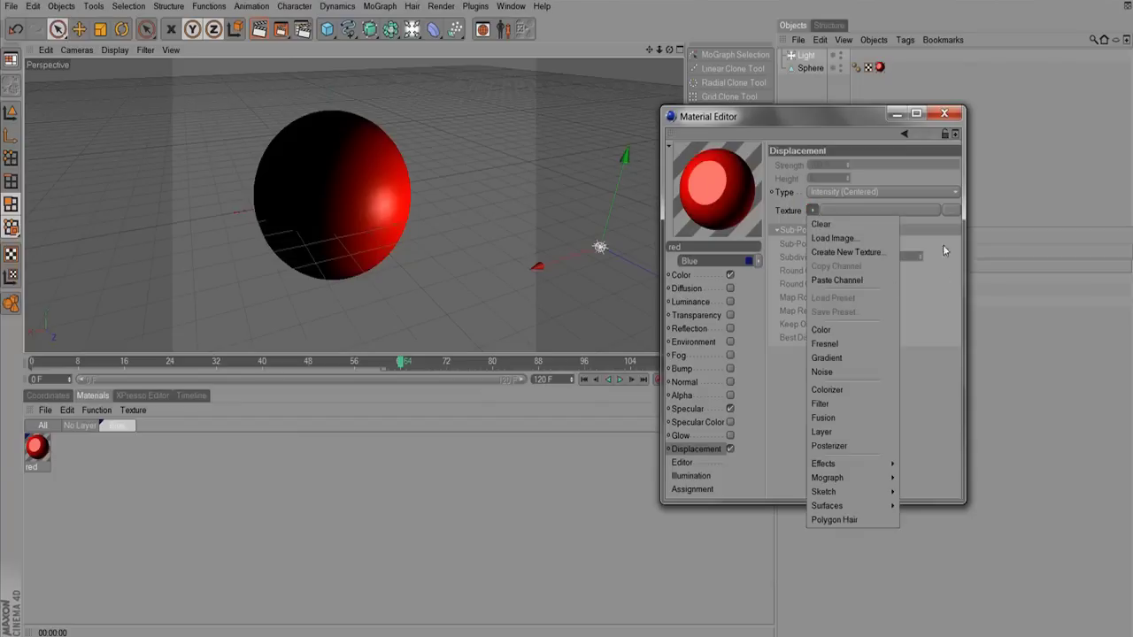
{"action": "left_click", "coordinate": [833, 372]}
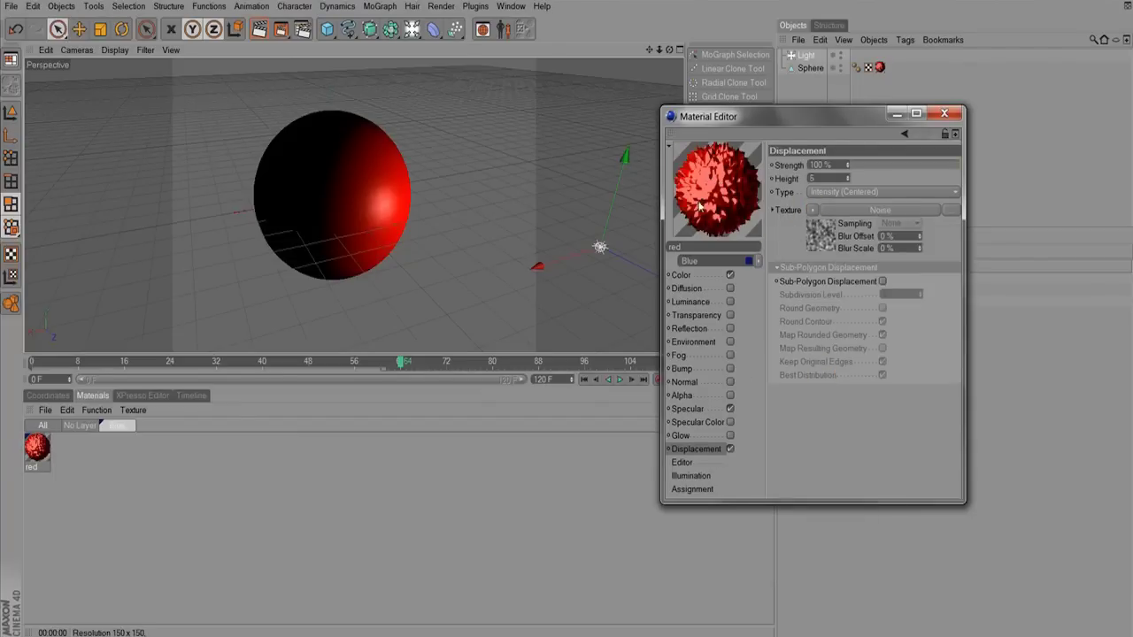
{"action": "left_click", "coordinate": [882, 282]}
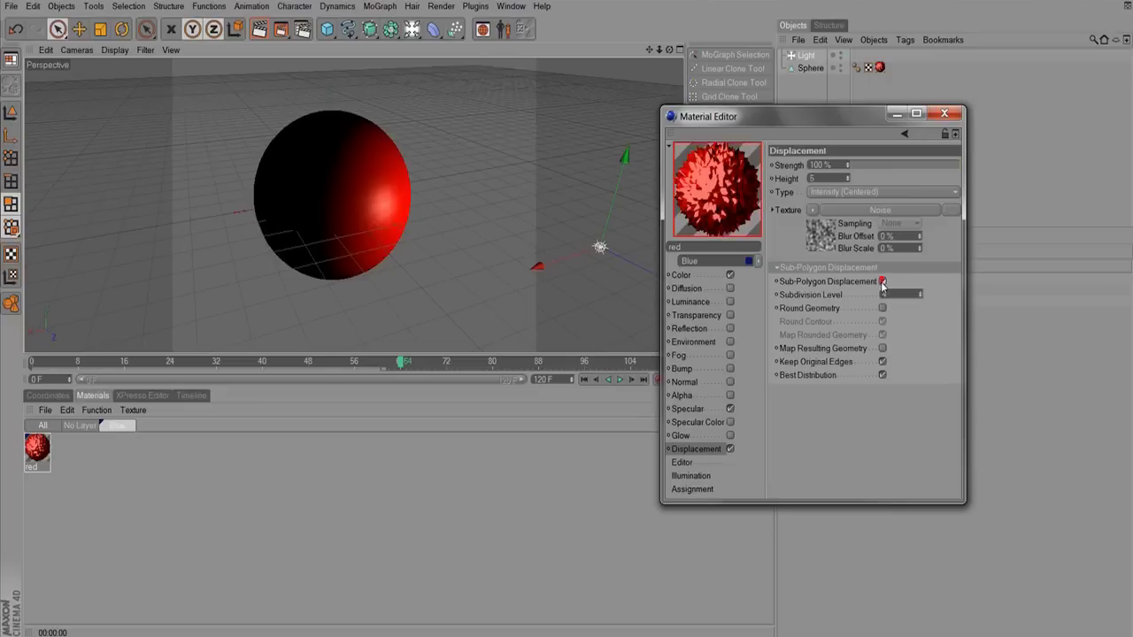
Render the active view with a Displacement Strength of 27% and raise the Strength to 69%.
{"action": "left_click", "coordinate": [924, 166]}
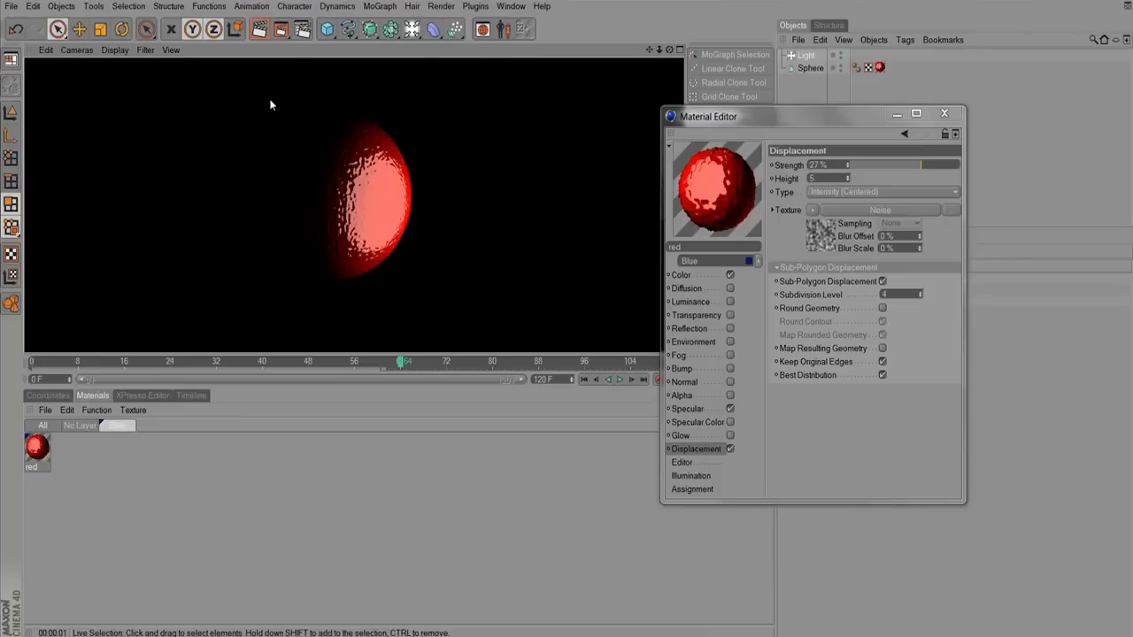
{"action": "left_click_drag", "start_coordinate": [921, 164], "coordinate": [943, 164]}
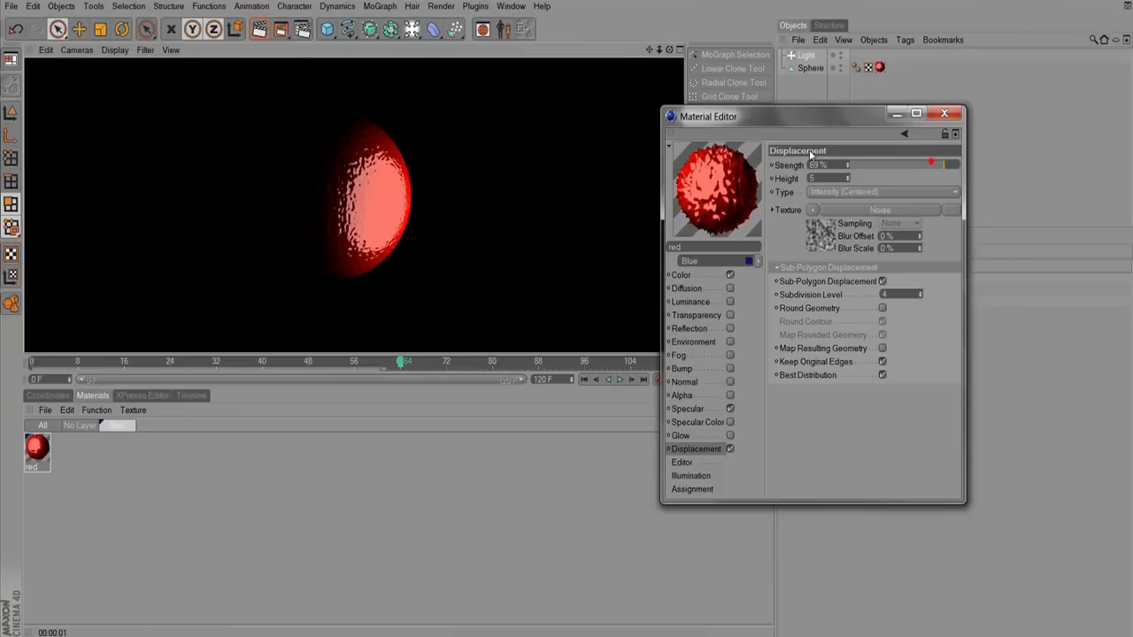
Render the active view to preview the red material's displacement on the sphere and close the Material Editor.
{"action": "left_click", "coordinate": [262, 34]}
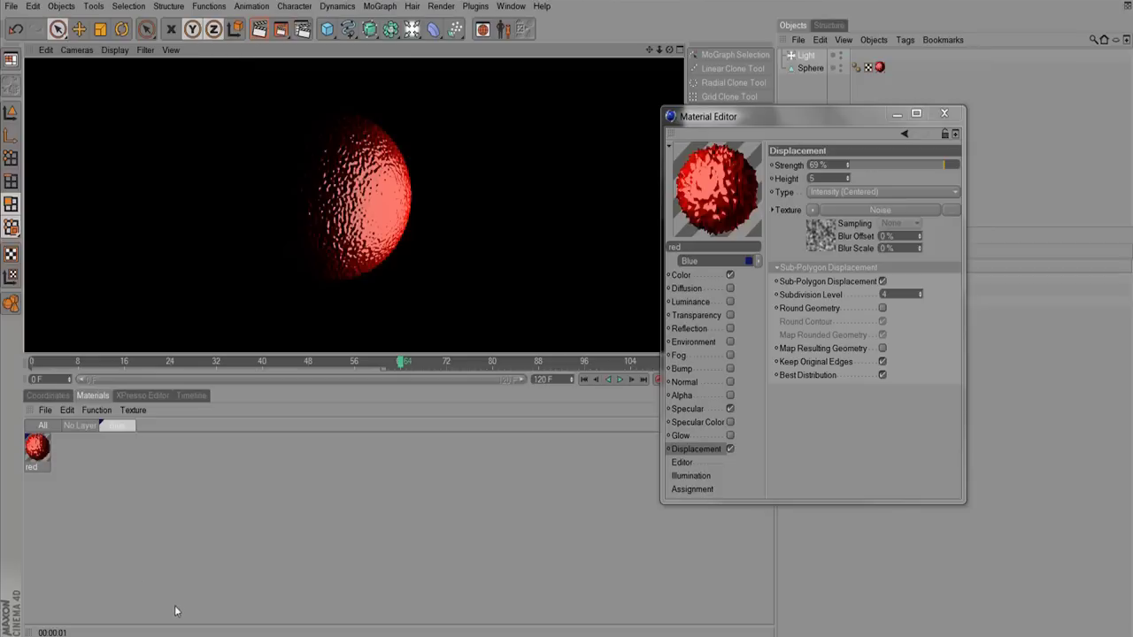
{"action": "left_click", "coordinate": [652, 194]}
{"action": "double_click", "coordinate": [674, 118]}
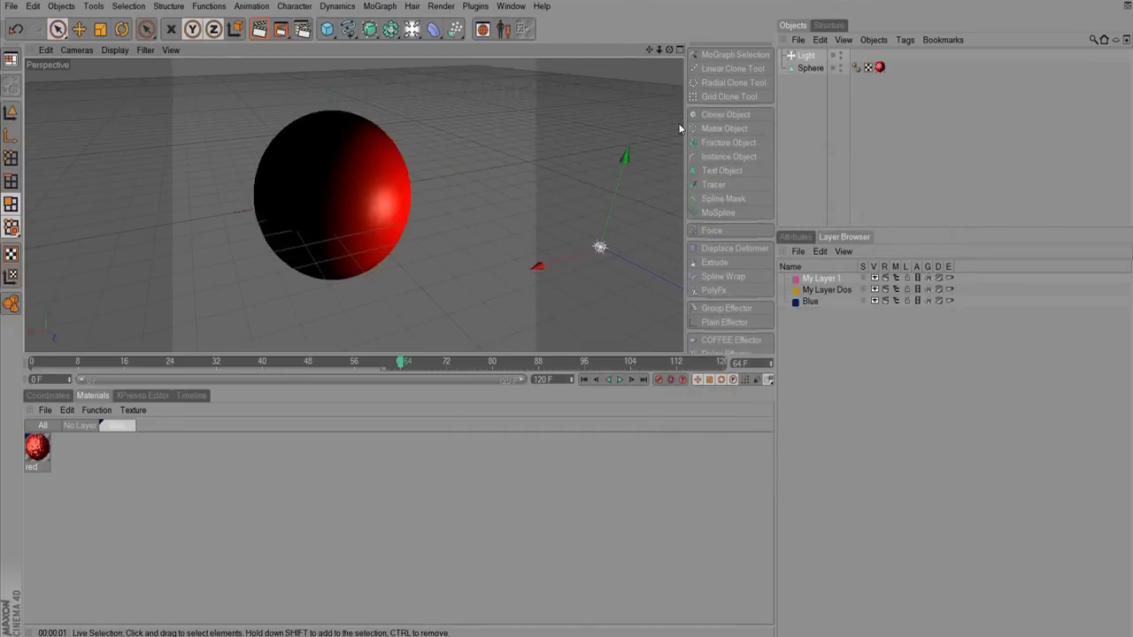
Check the Texturing outline in Google Docs, return to Cinema 4D and create a new material outside the Blue layer.
{"action": "key", "text": "alt+Tab"}
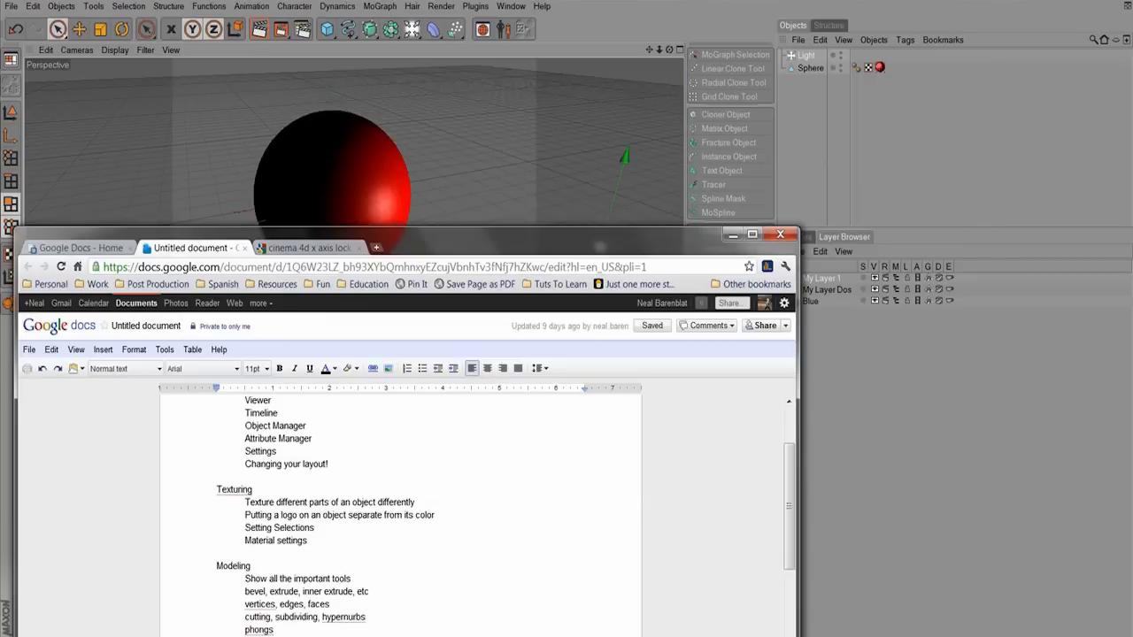
{"action": "key", "text": "alt+Tab"}
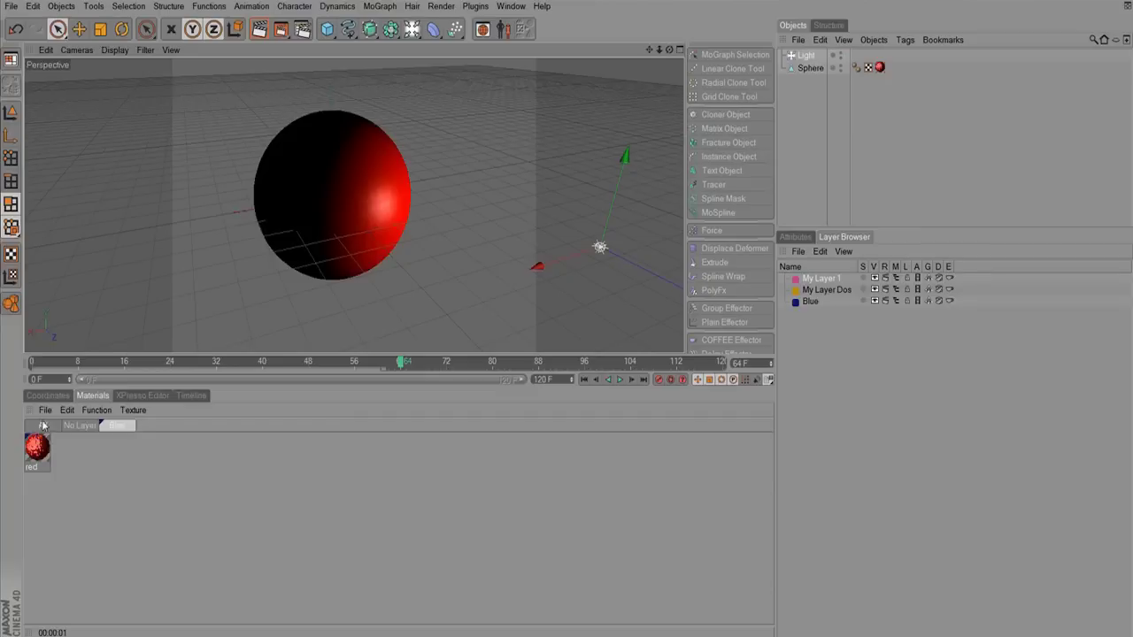
{"action": "left_click", "coordinate": [80, 426]}
{"action": "left_click", "coordinate": [68, 410]}
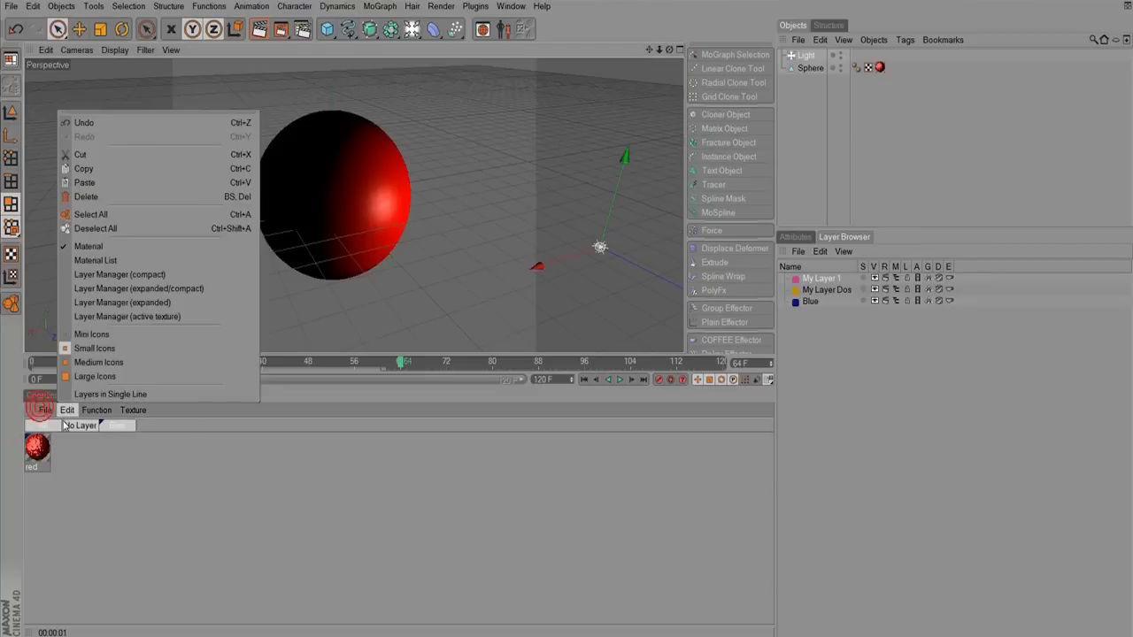
{"action": "mouse_move", "coordinate": [45, 410]}
{"action": "left_click", "coordinate": [65, 431]}
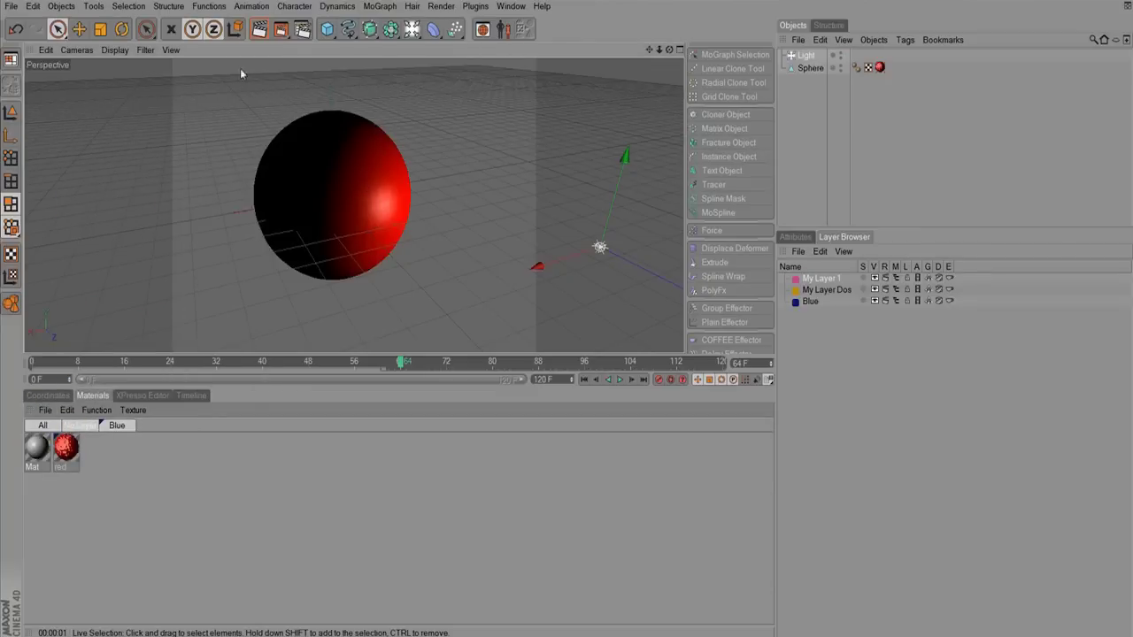
Open the new material's Color channel and browse to the Projects folder for a texture image.
{"action": "double_click", "coordinate": [42, 450]}
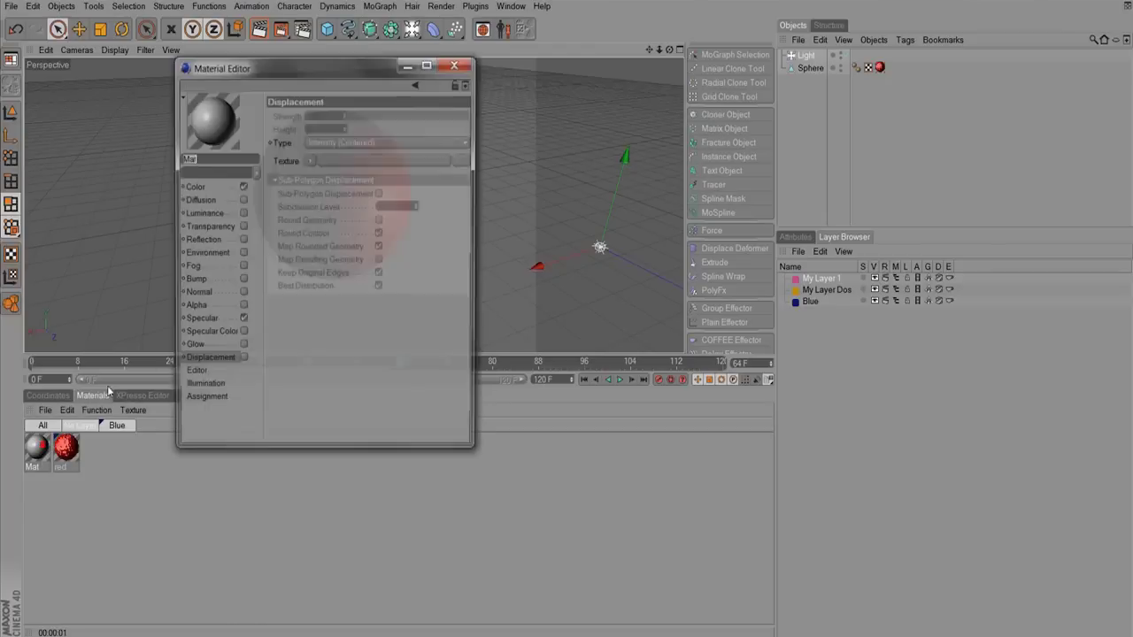
{"action": "left_click", "coordinate": [197, 186]}
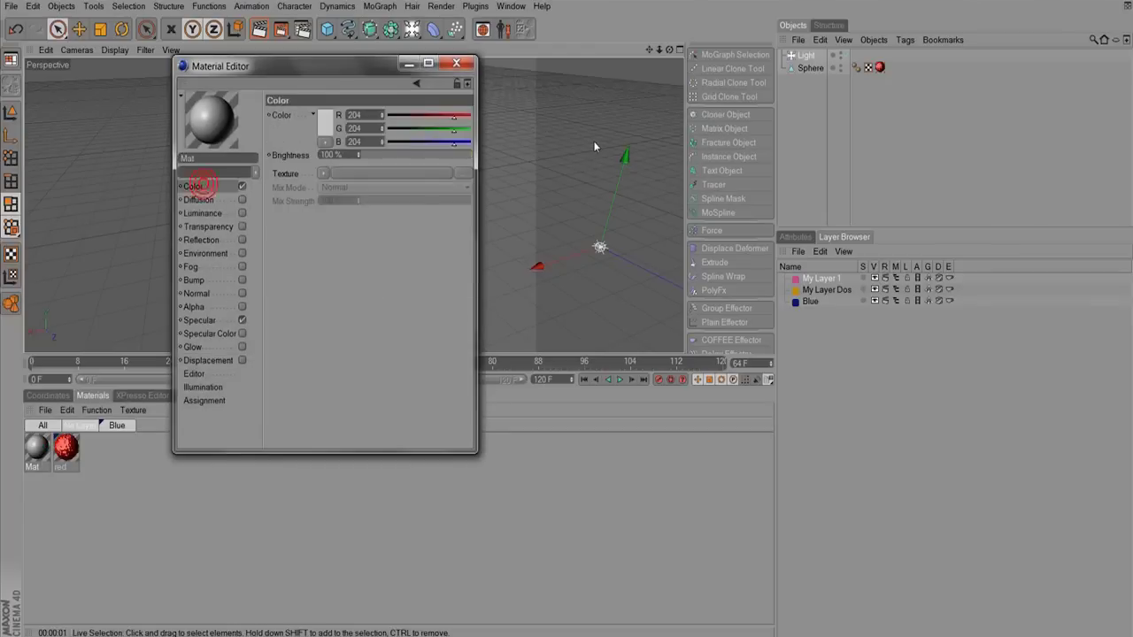
{"action": "left_click", "coordinate": [457, 176]}
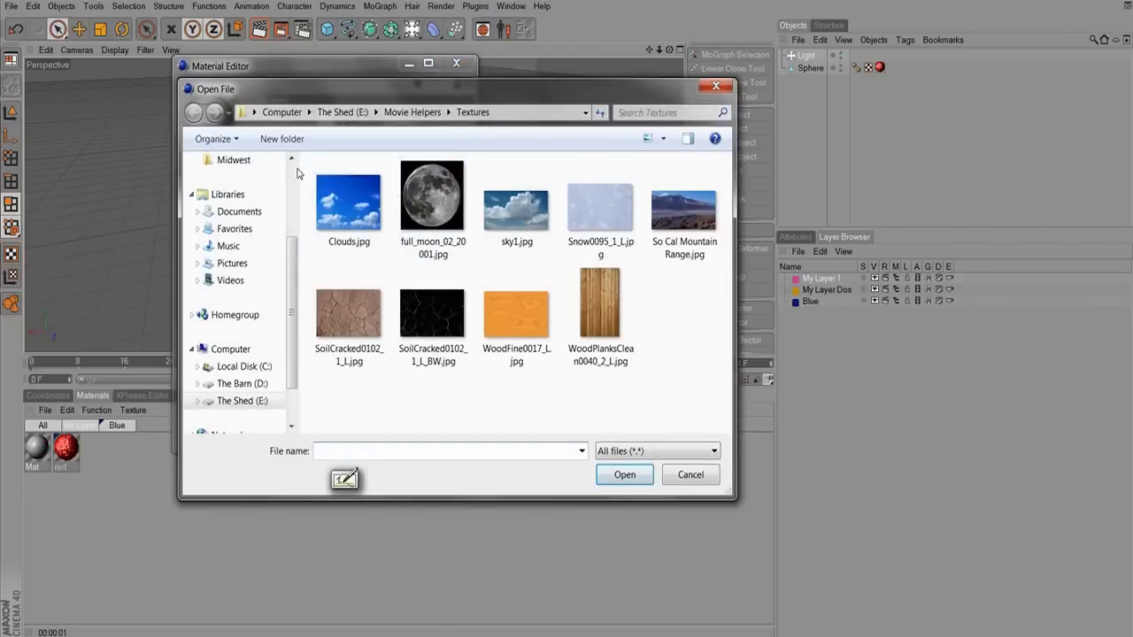
{"action": "left_click_drag", "start_coordinate": [294, 256], "coordinate": [297, 165]}
{"action": "left_click", "coordinate": [248, 254]}
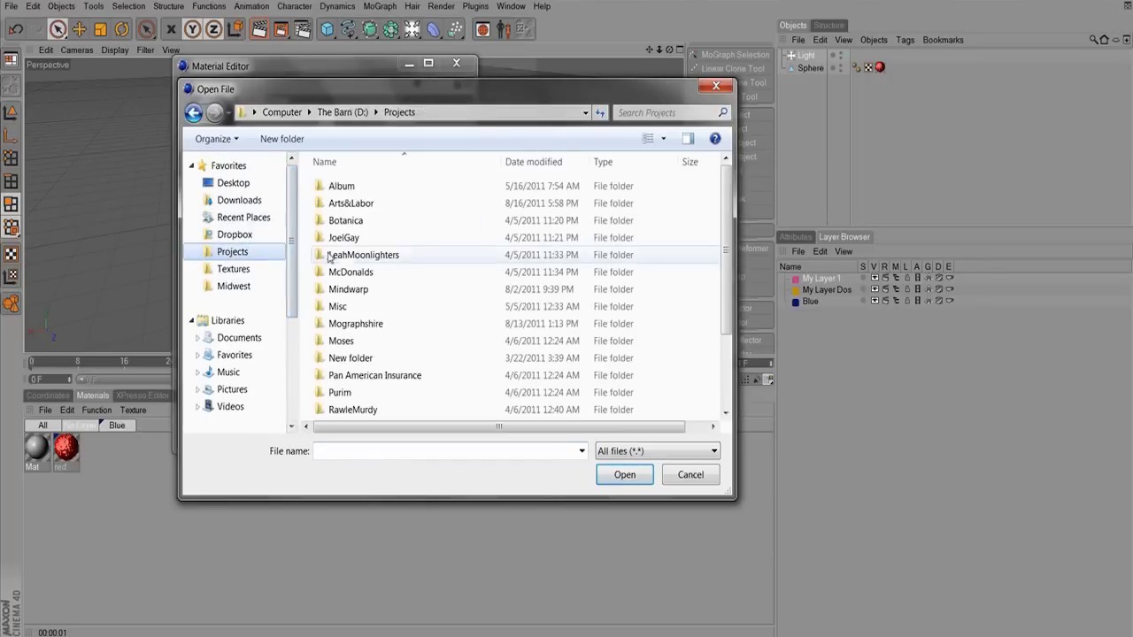
Load logo.png from Mographshire > Tuts > Bootcamp as the Color texture without copying it to the document location.
{"action": "double_click", "coordinate": [336, 269]}
{"action": "left_click", "coordinate": [193, 113]}
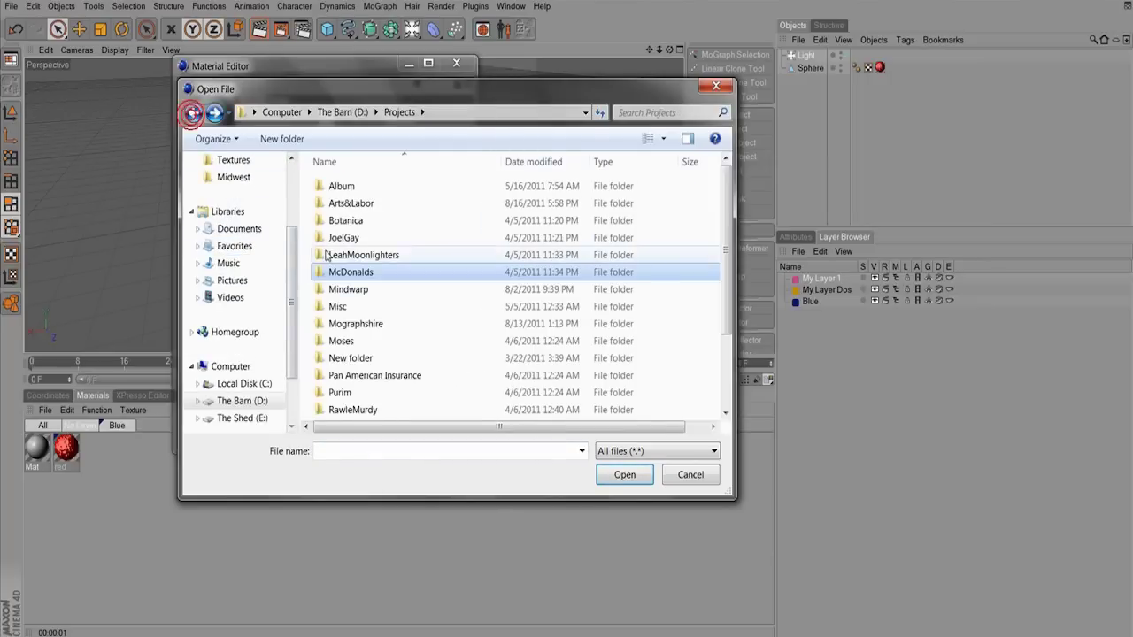
{"action": "double_click", "coordinate": [352, 324]}
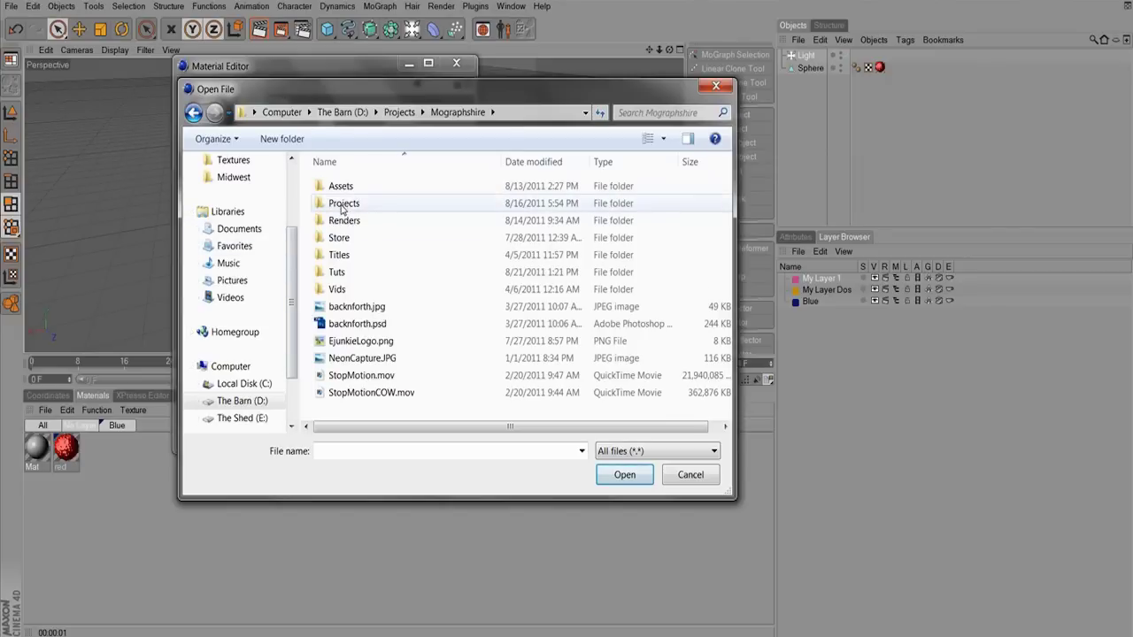
{"action": "double_click", "coordinate": [336, 271]}
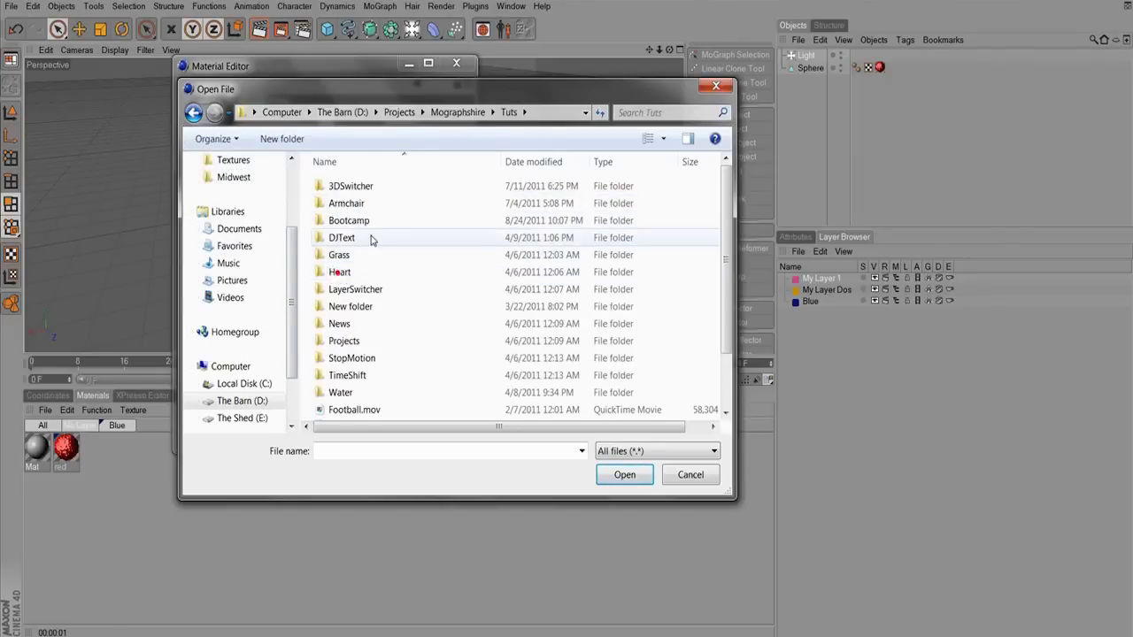
{"action": "double_click", "coordinate": [359, 224]}
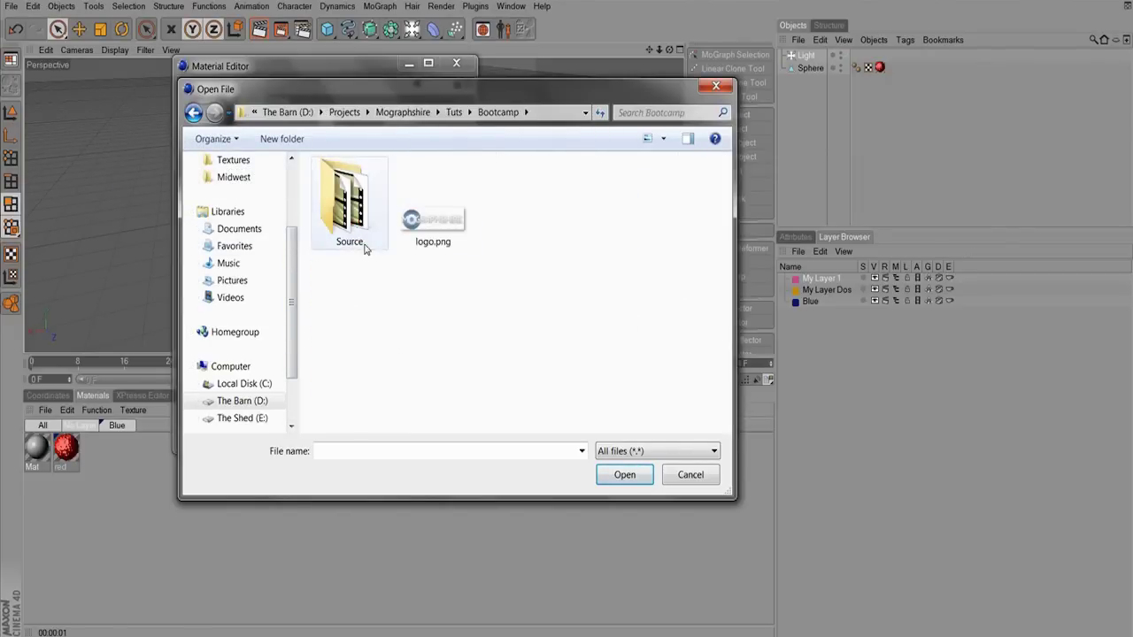
{"action": "double_click", "coordinate": [432, 223]}
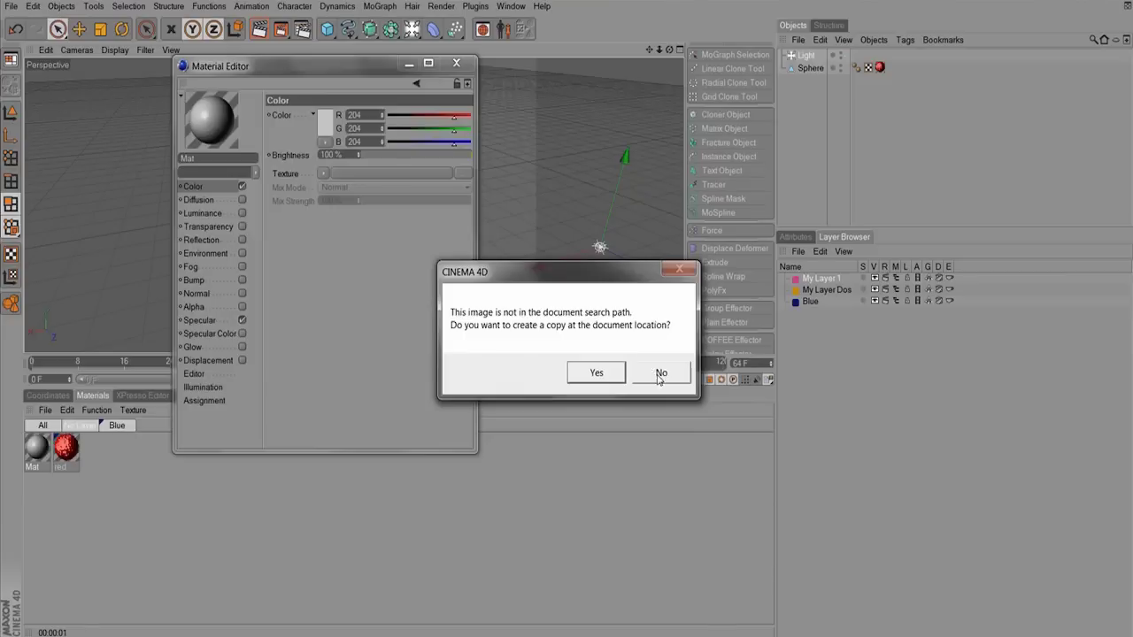
{"action": "left_click", "coordinate": [659, 378]}
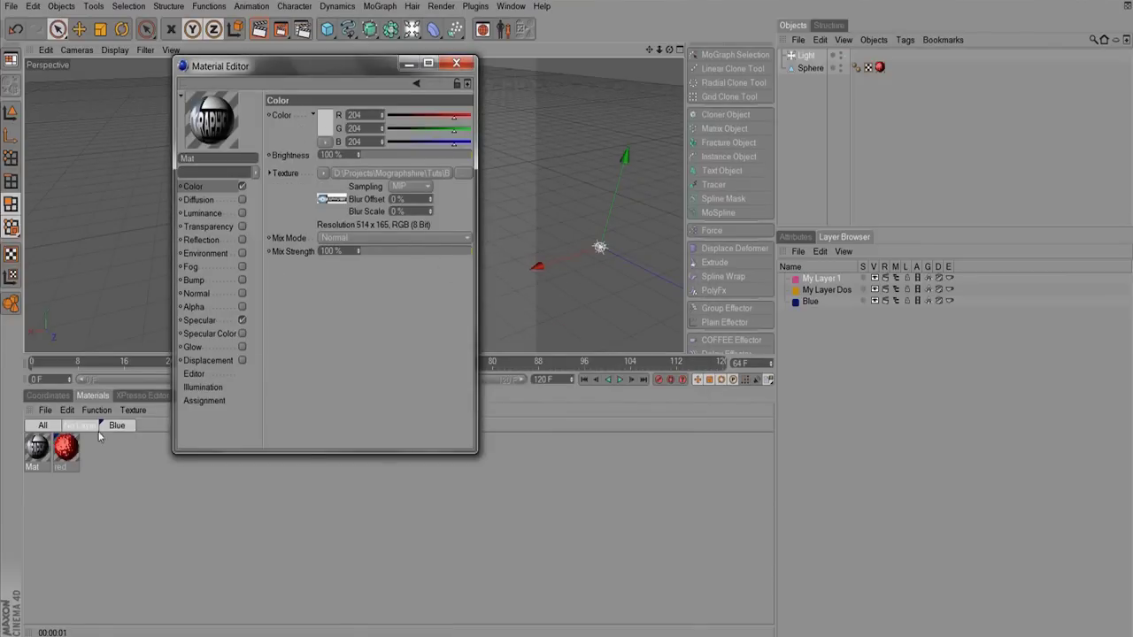
Apply the logo material to the Sphere in addition to its red material.
{"action": "right_click", "coordinate": [37, 455]}
{"action": "key", "text": "Escape"}
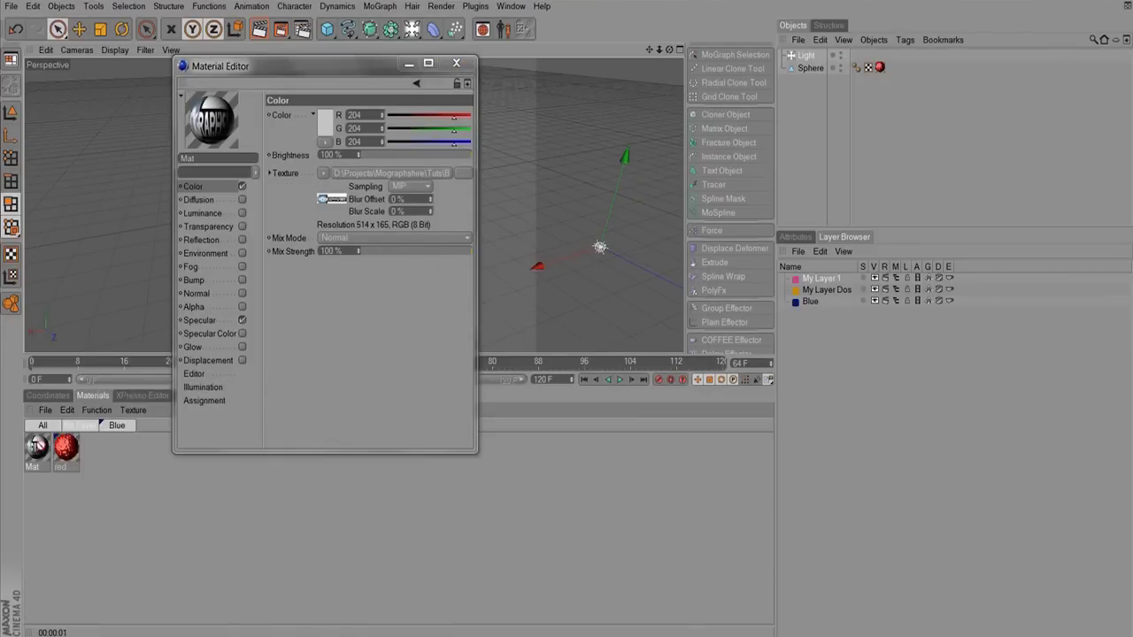
{"action": "left_click_drag", "start_coordinate": [37, 456], "coordinate": [816, 70]}
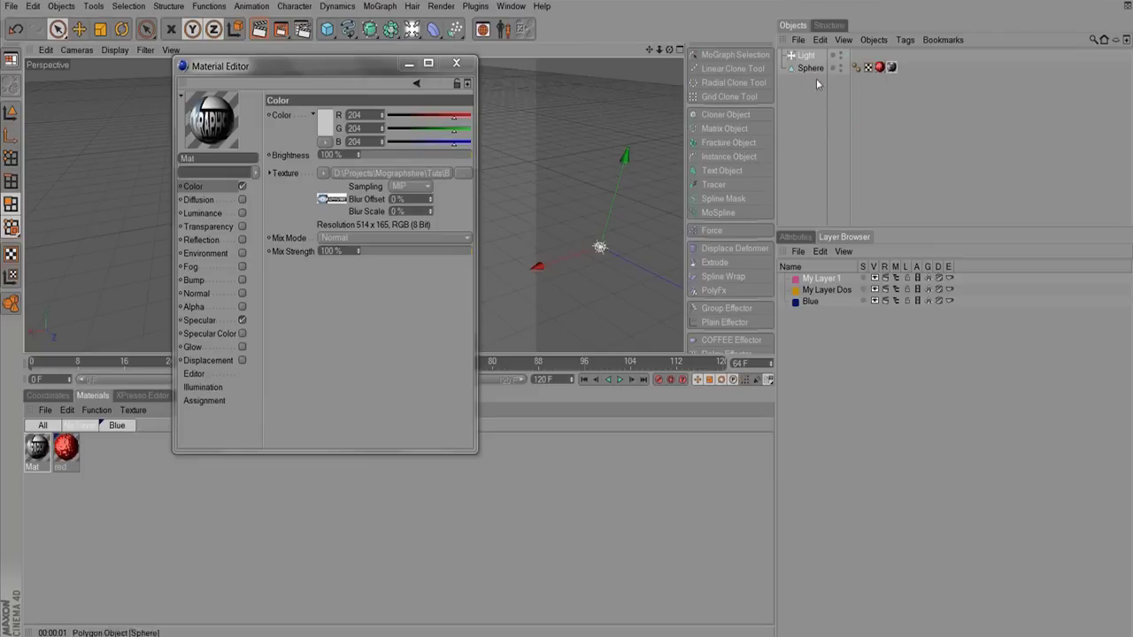
{"action": "left_click", "coordinate": [896, 108]}
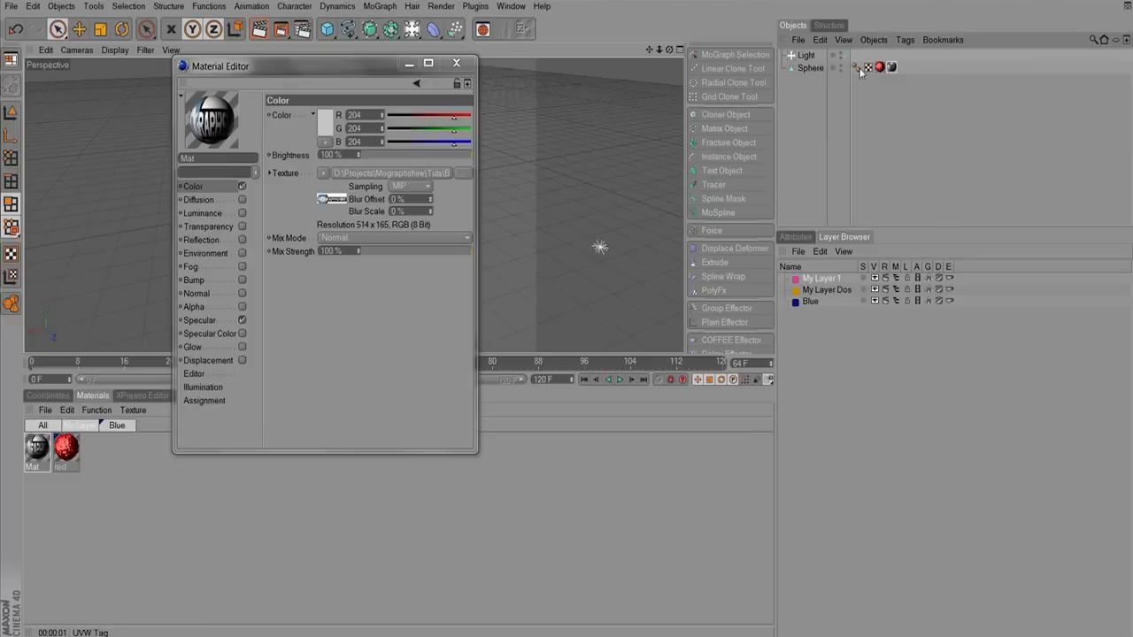
{"action": "left_click", "coordinate": [914, 66]}
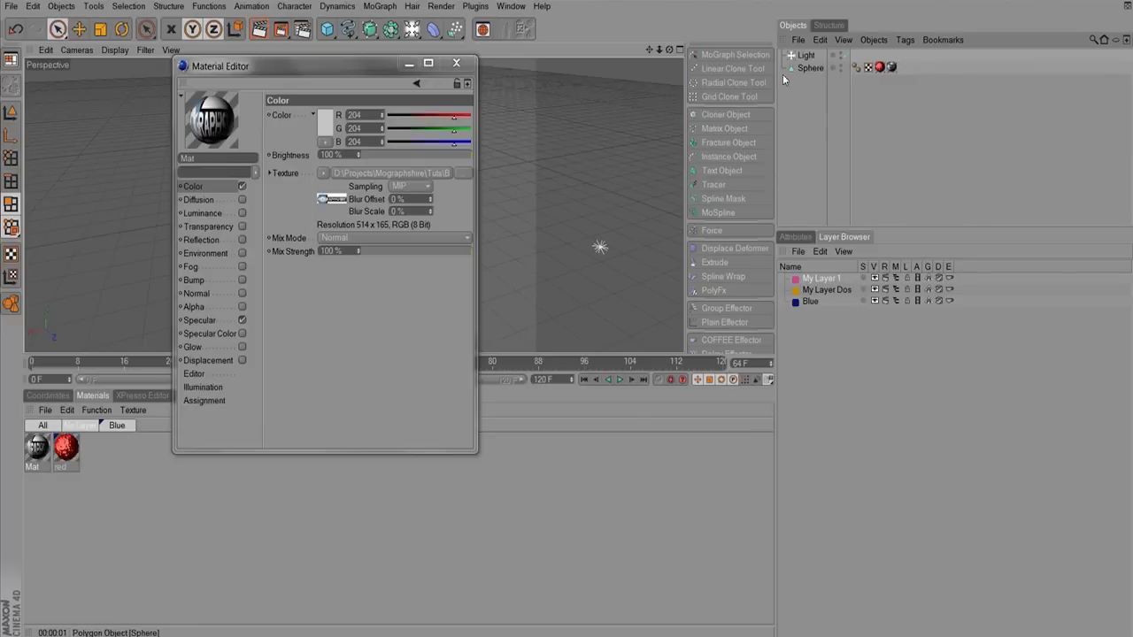
{"action": "left_click", "coordinate": [877, 71]}
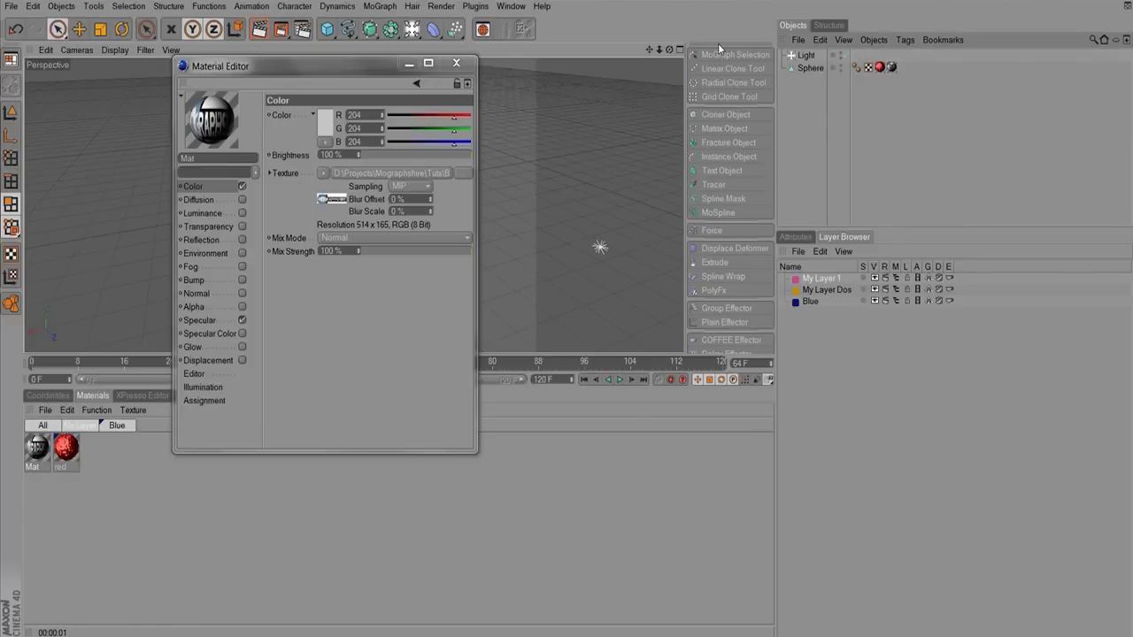
Render the active view to check the logo on the sphere, and close the Material Editor.
{"action": "left_click_drag", "start_coordinate": [260, 67], "coordinate": [722, 215]}
{"action": "left_click", "coordinate": [260, 32]}
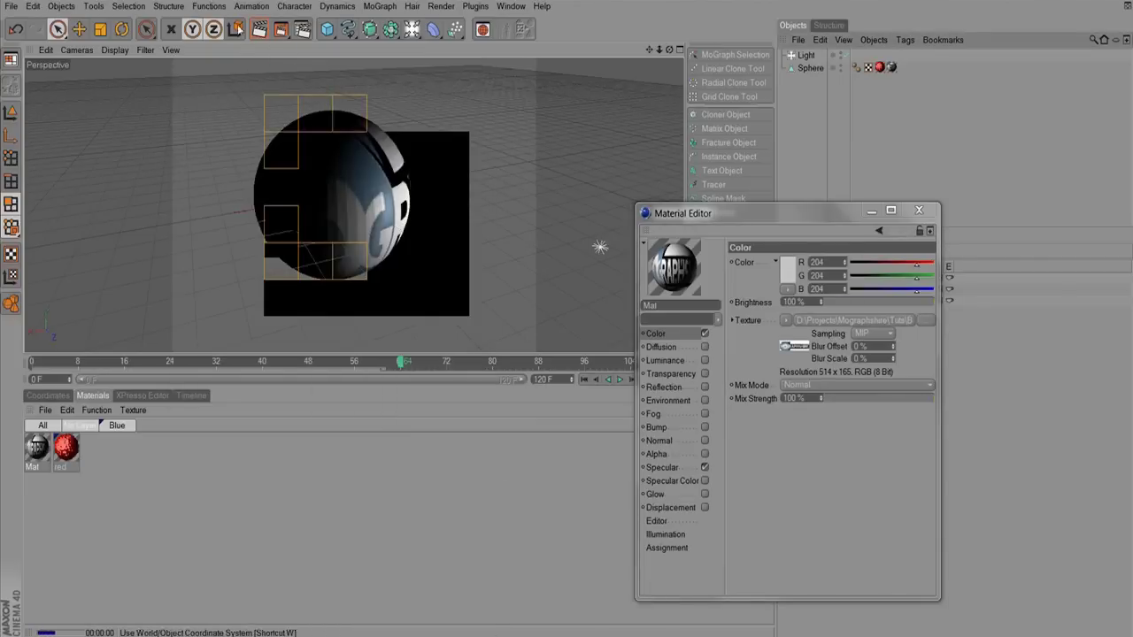
{"action": "left_click_drag", "start_coordinate": [752, 213], "coordinate": [628, 149]}
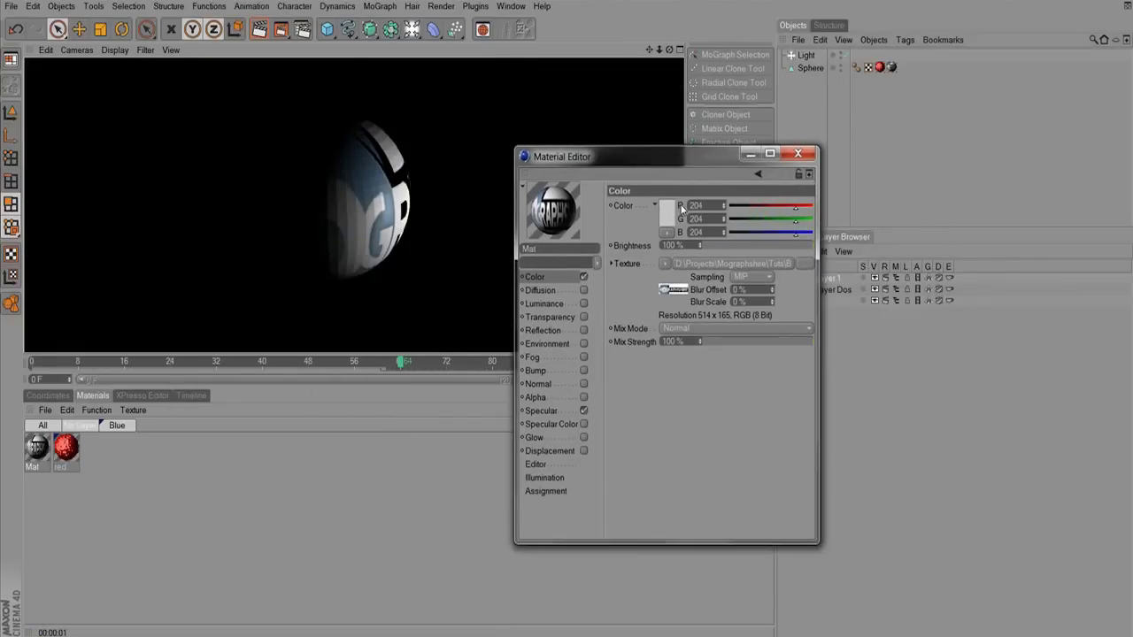
{"action": "left_click", "coordinate": [547, 399]}
{"action": "left_click", "coordinate": [797, 154]}
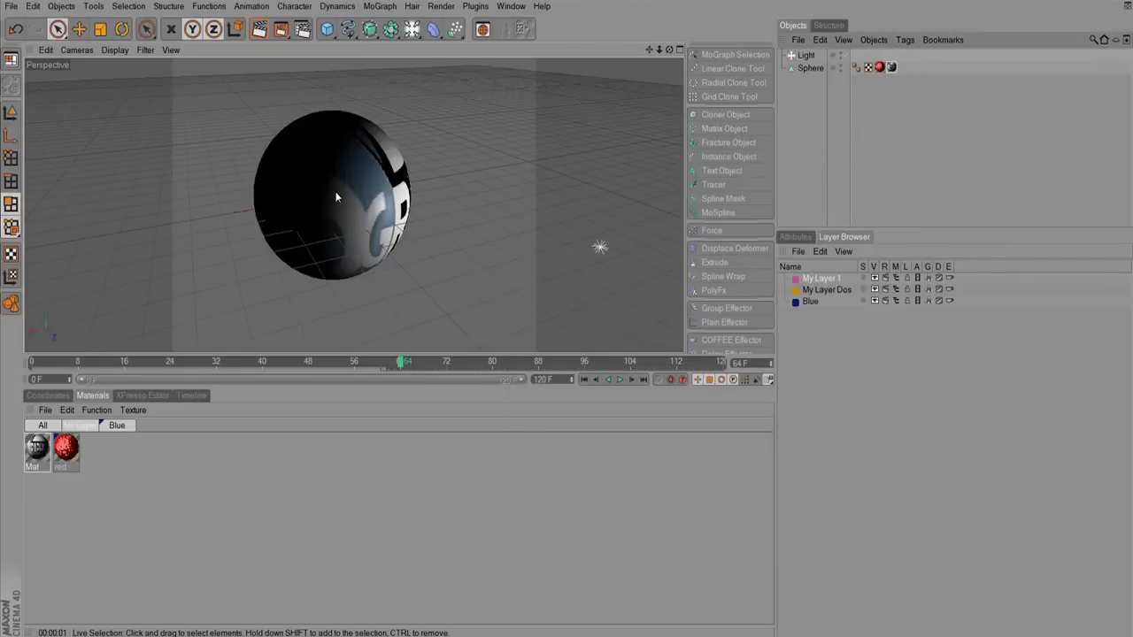
Delete the Light and turn off Tile on the Sphere's logo texture tag.
{"action": "left_click", "coordinate": [805, 55]}
{"action": "key", "text": "Delete"}
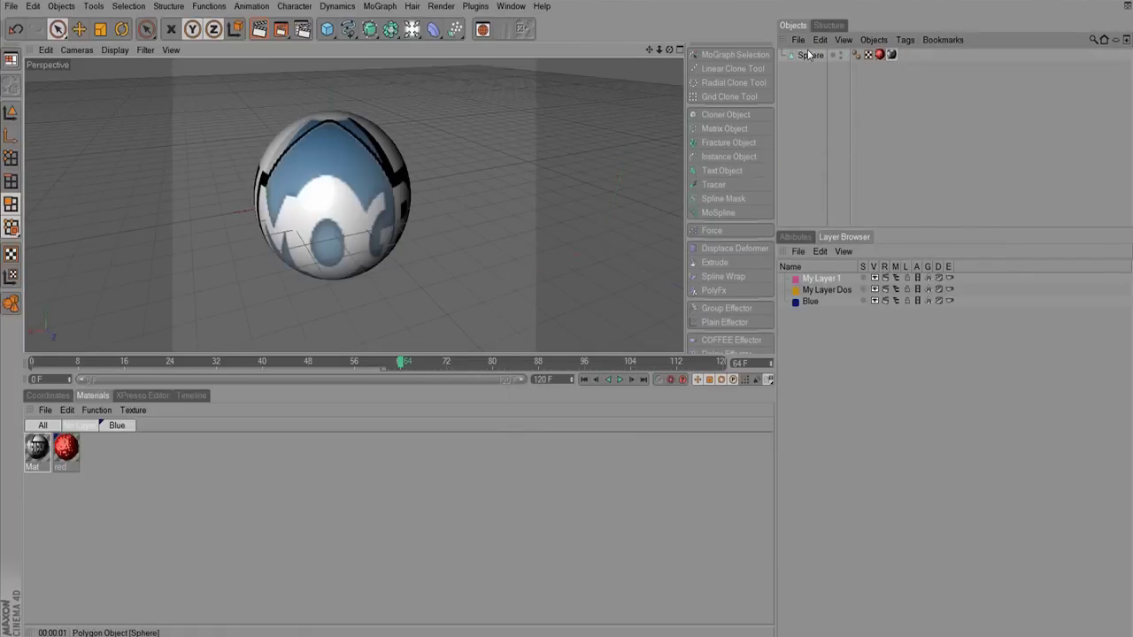
{"action": "left_click", "coordinate": [892, 55]}
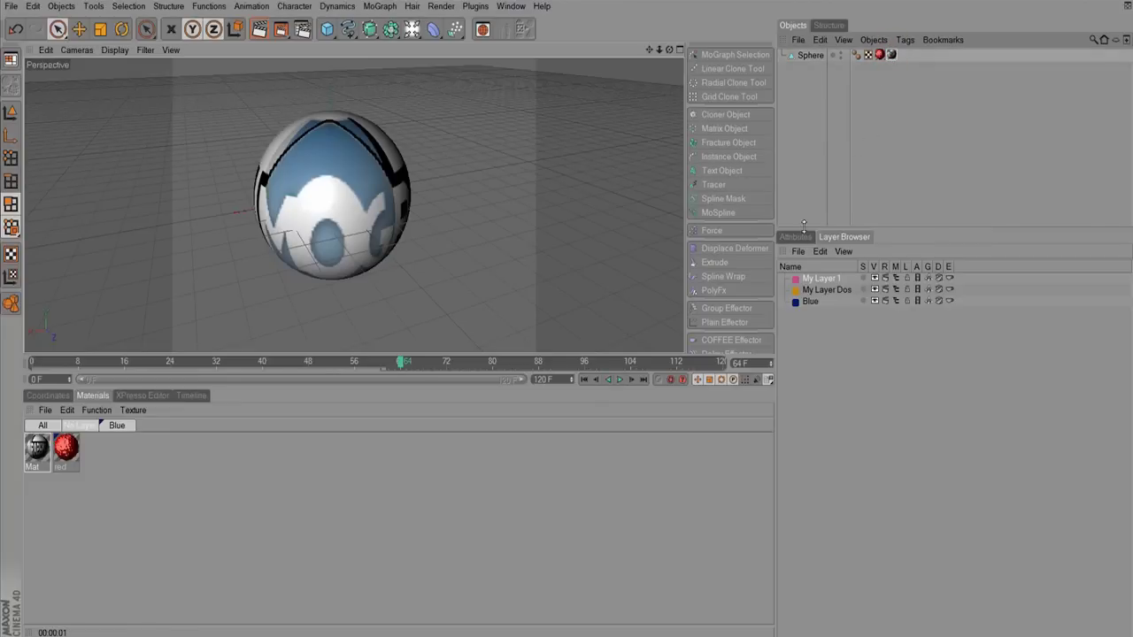
{"action": "double_click", "coordinate": [892, 55]}
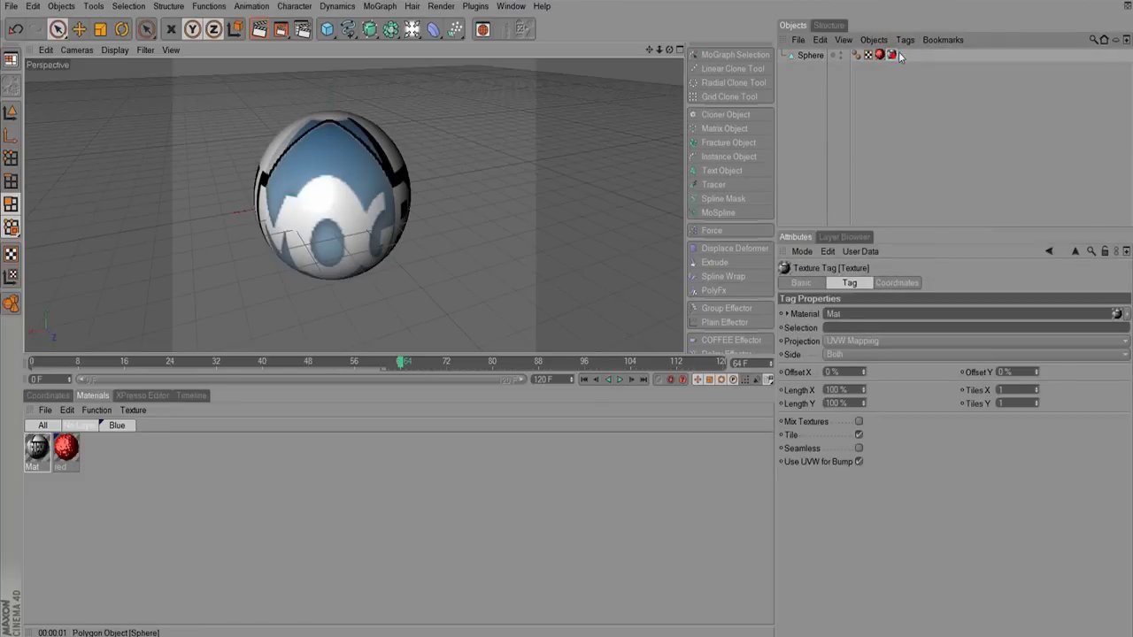
{"action": "left_click", "coordinate": [859, 436]}
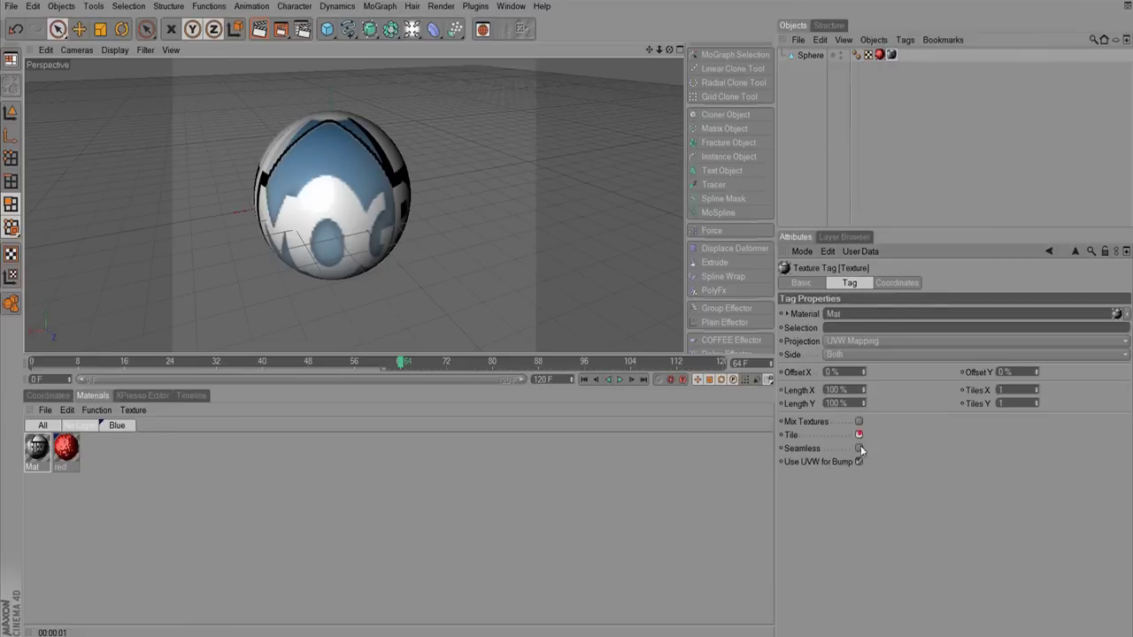
Scale the logo texture down to 5% in both Length X and Length Y.
{"action": "left_click_drag", "start_coordinate": [864, 390], "coordinate": [832, 415]}
{"action": "double_click", "coordinate": [840, 390]}
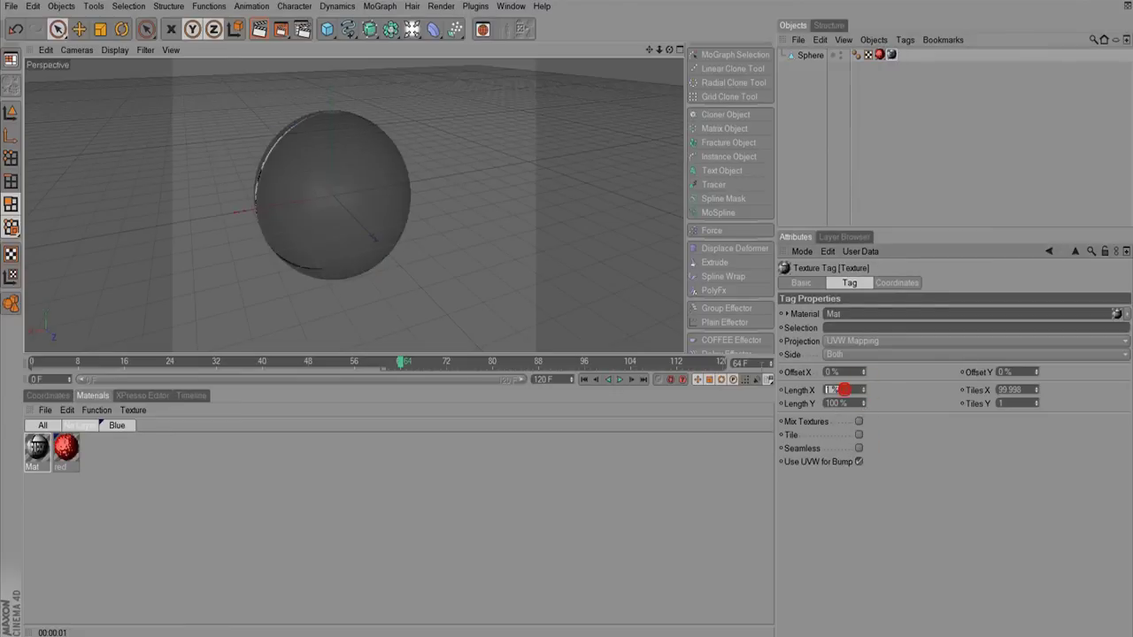
{"action": "type", "text": "5"}
{"action": "key", "text": "Tab"}
{"action": "type", "text": "5"}
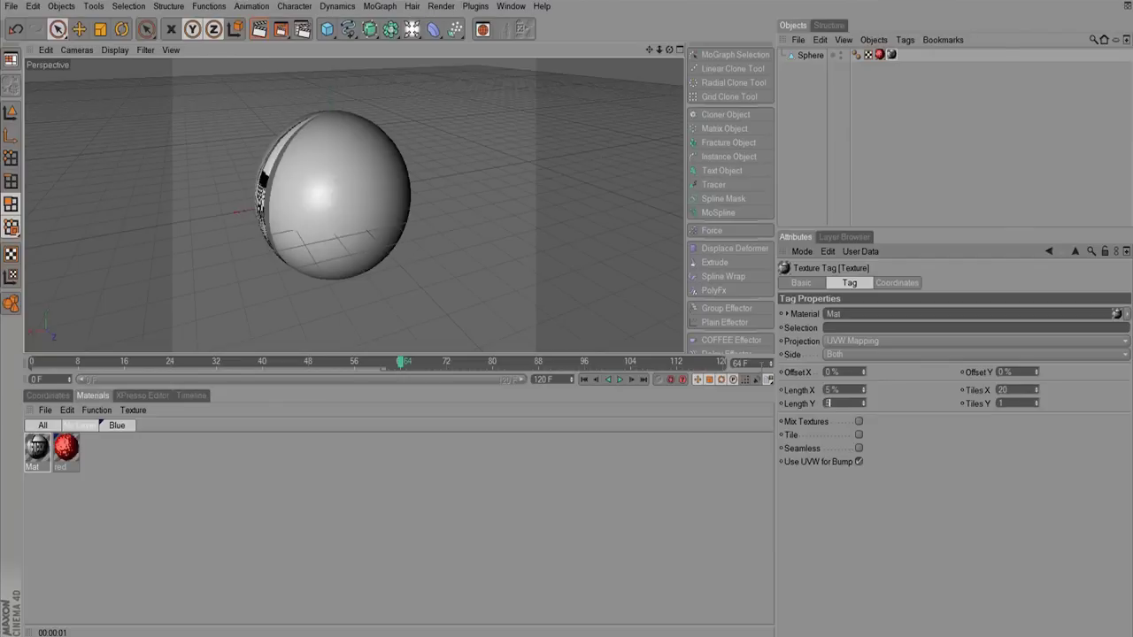
{"action": "key", "text": "Return"}
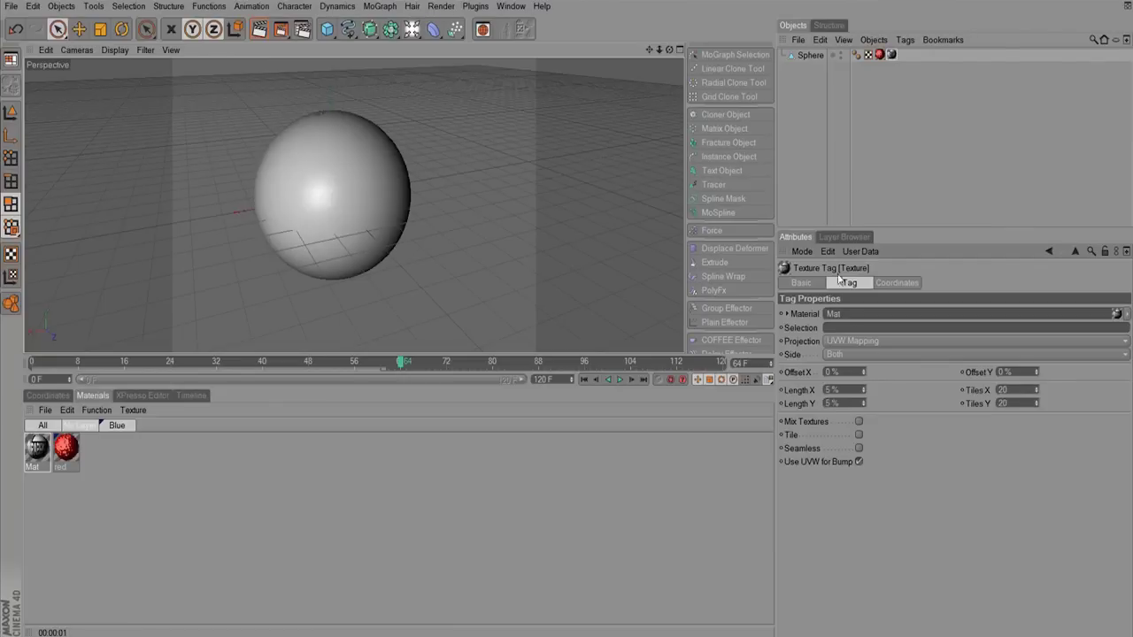
Move the logo onto the front of the sphere with Offset X at 15% and Offset Y at 34%.
{"action": "left_click", "coordinate": [862, 376]}
{"action": "left_click_drag", "start_coordinate": [872, 324], "coordinate": [879, 302]}
{"action": "left_click_drag", "start_coordinate": [867, 352], "coordinate": [859, 373]}
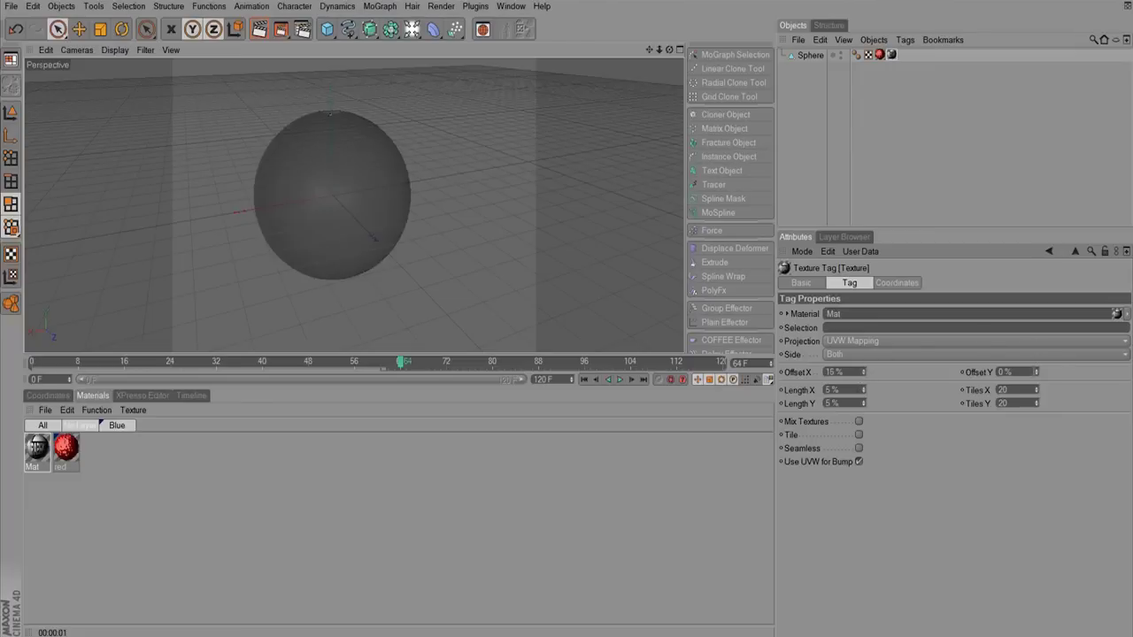
{"action": "left_click_drag", "start_coordinate": [1036, 376], "coordinate": [1041, 351]}
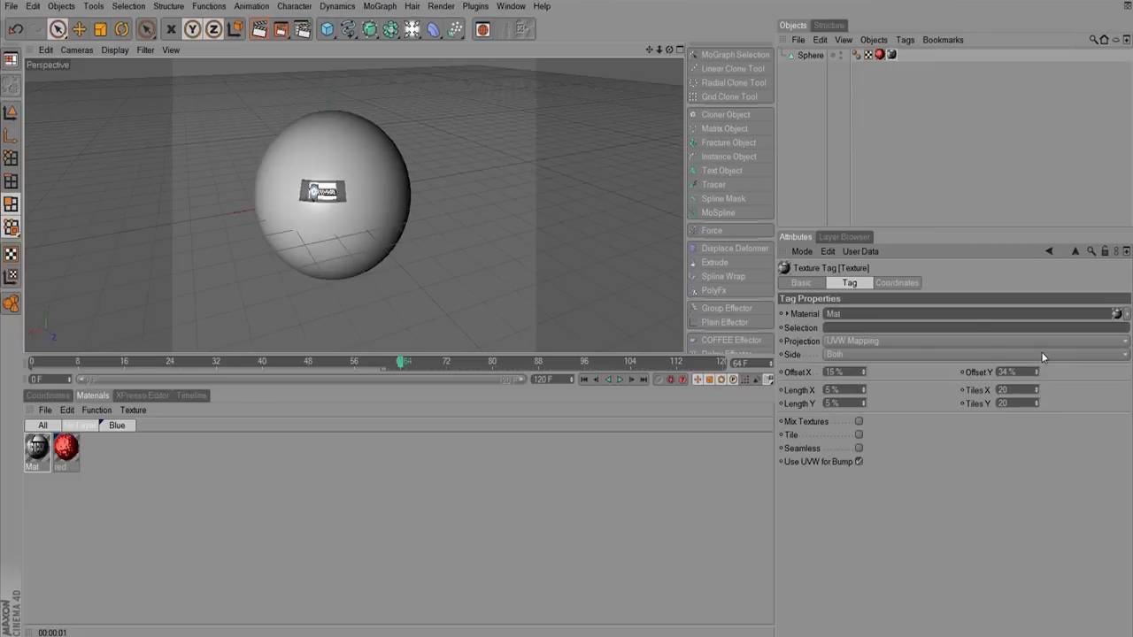
Scale the logo texture to 10% in both Length X and Length Y, and render the active view.
{"action": "left_click", "coordinate": [836, 389]}
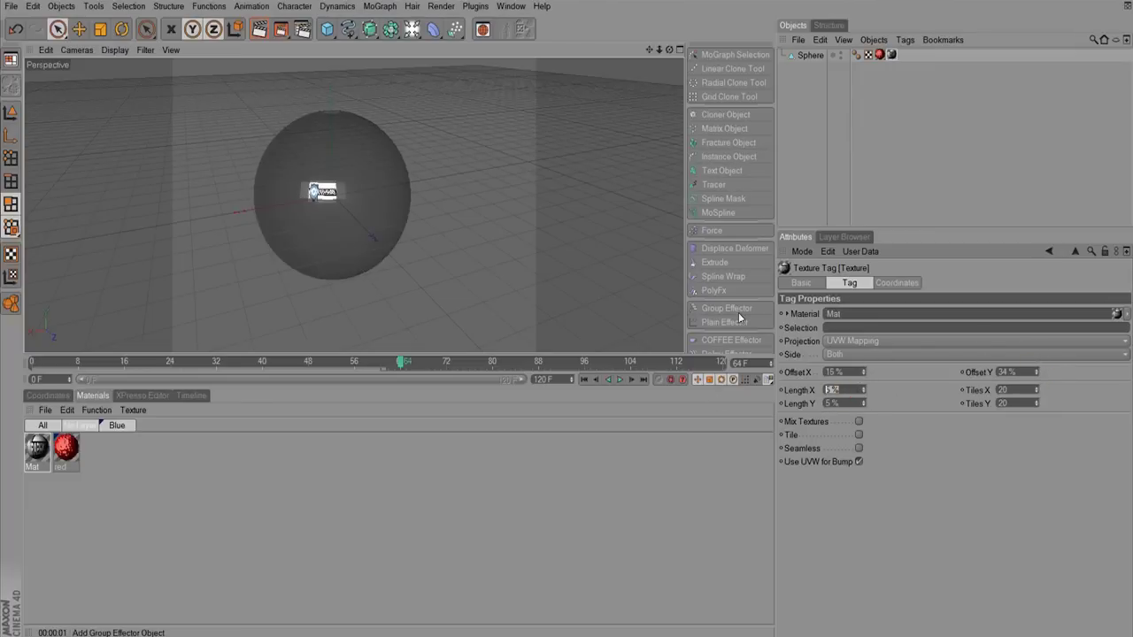
{"action": "type", "text": "10"}
{"action": "key", "text": "Tab"}
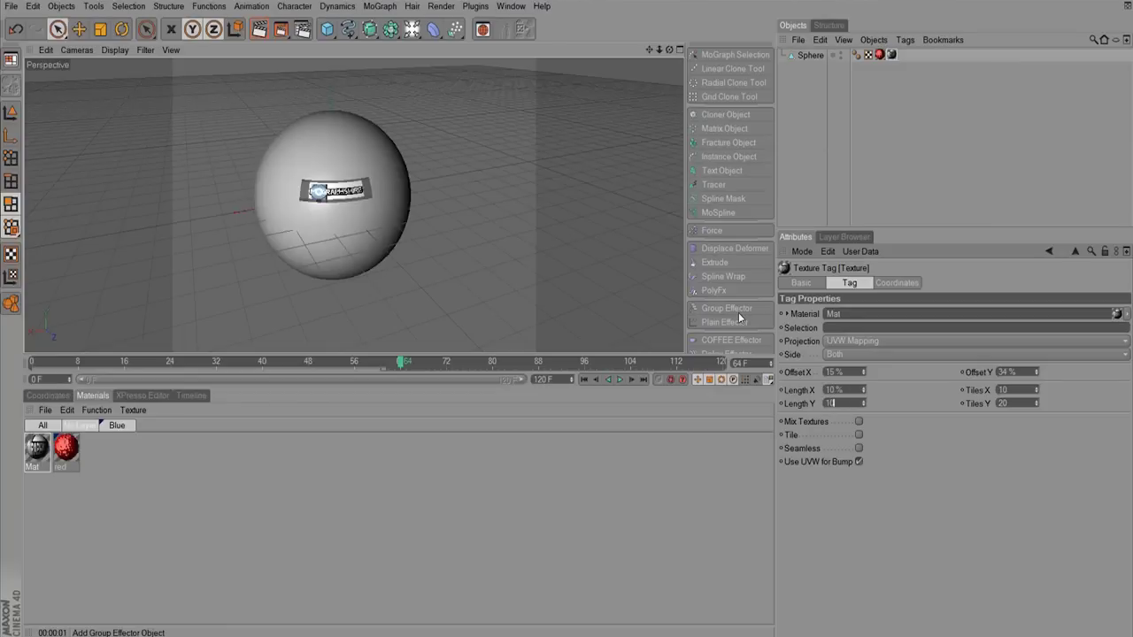
{"action": "type", "text": "10"}
{"action": "key", "text": "Return"}
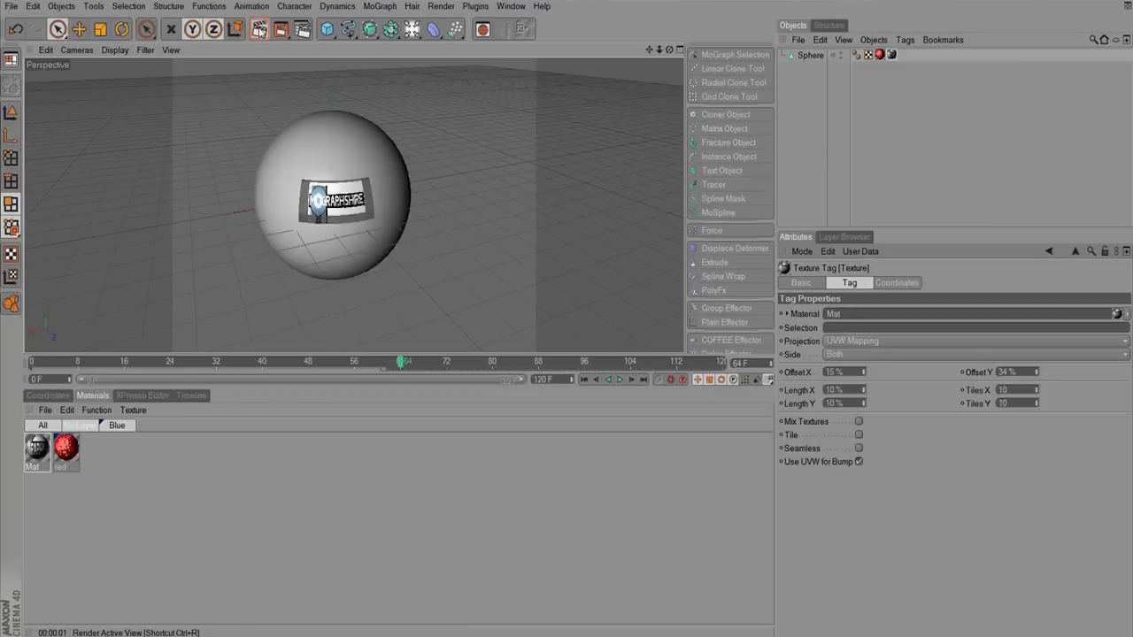
{"action": "left_click", "coordinate": [259, 30]}
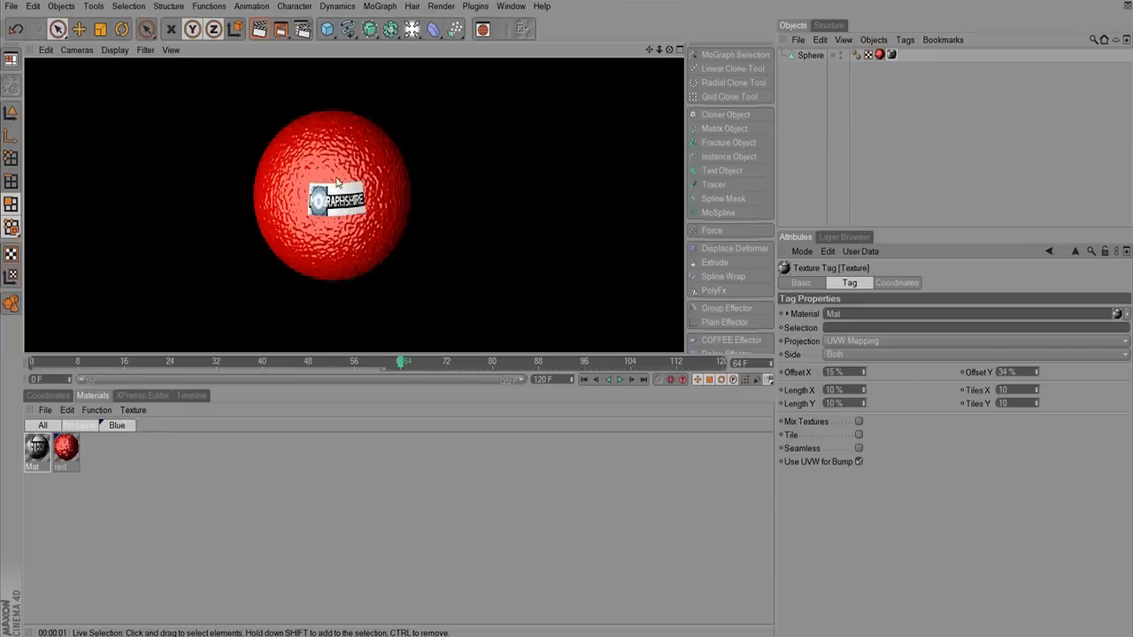
Copy the logo texture from the Mat material's Color channel and paste it into its Alpha channel.
{"action": "double_click", "coordinate": [28, 456]}
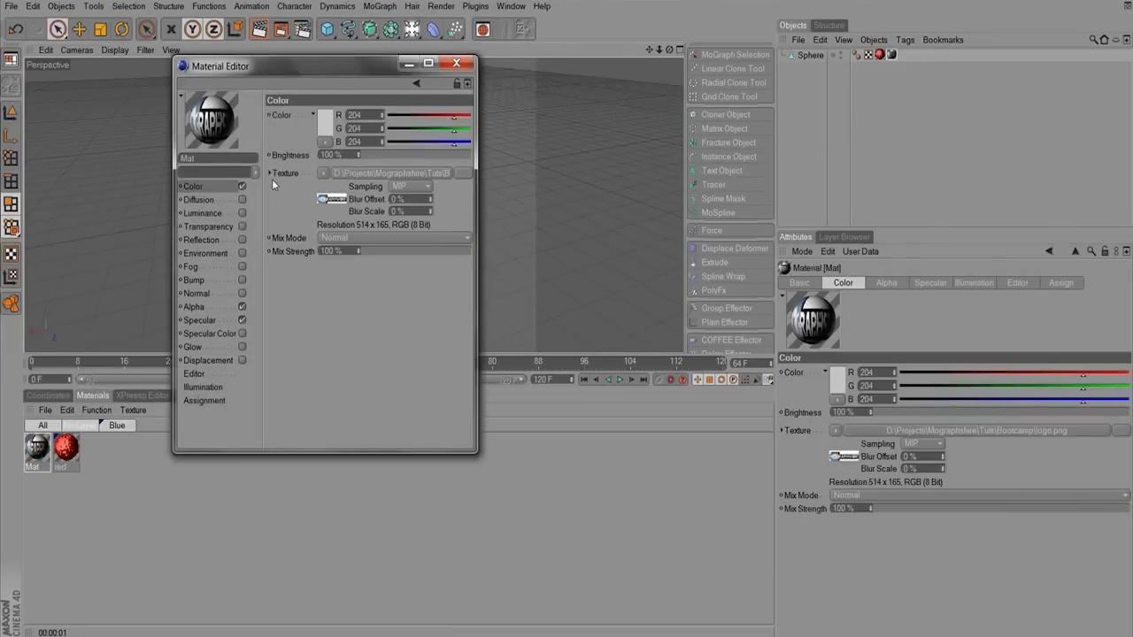
{"action": "left_click", "coordinate": [287, 173]}
{"action": "left_click", "coordinate": [324, 173]}
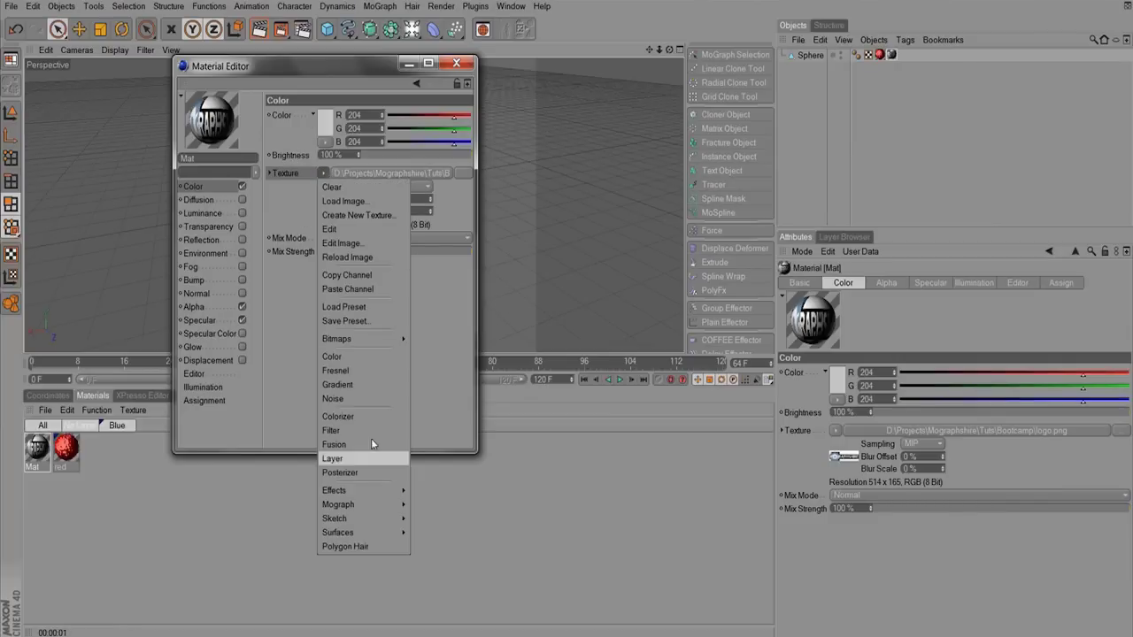
{"action": "left_click", "coordinate": [343, 290]}
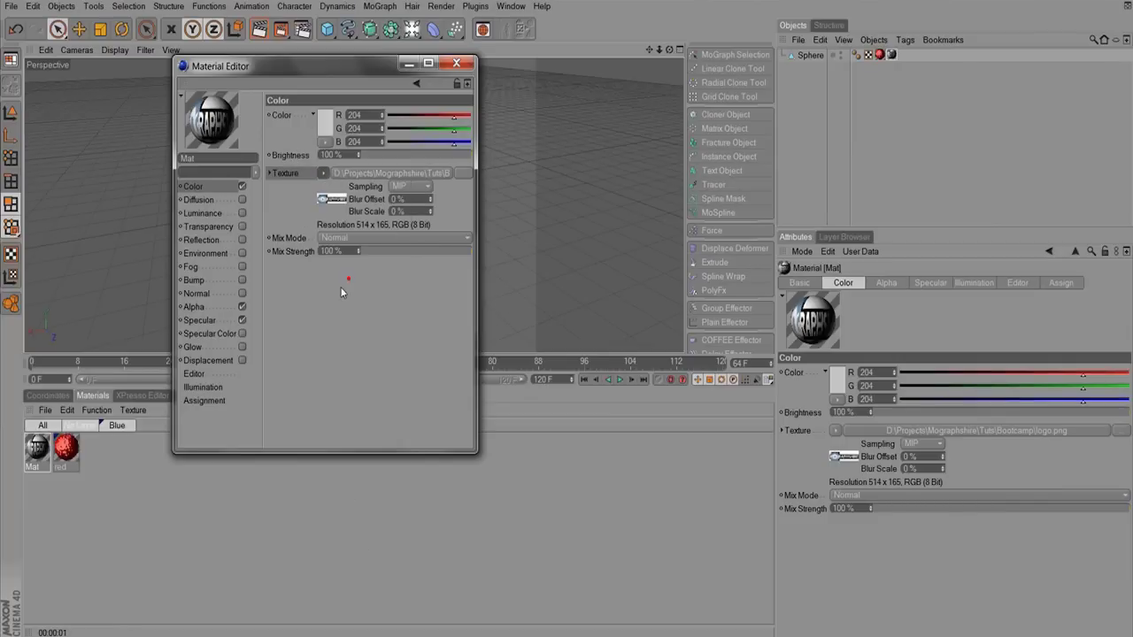
{"action": "left_click", "coordinate": [220, 307]}
{"action": "left_click", "coordinate": [328, 200]}
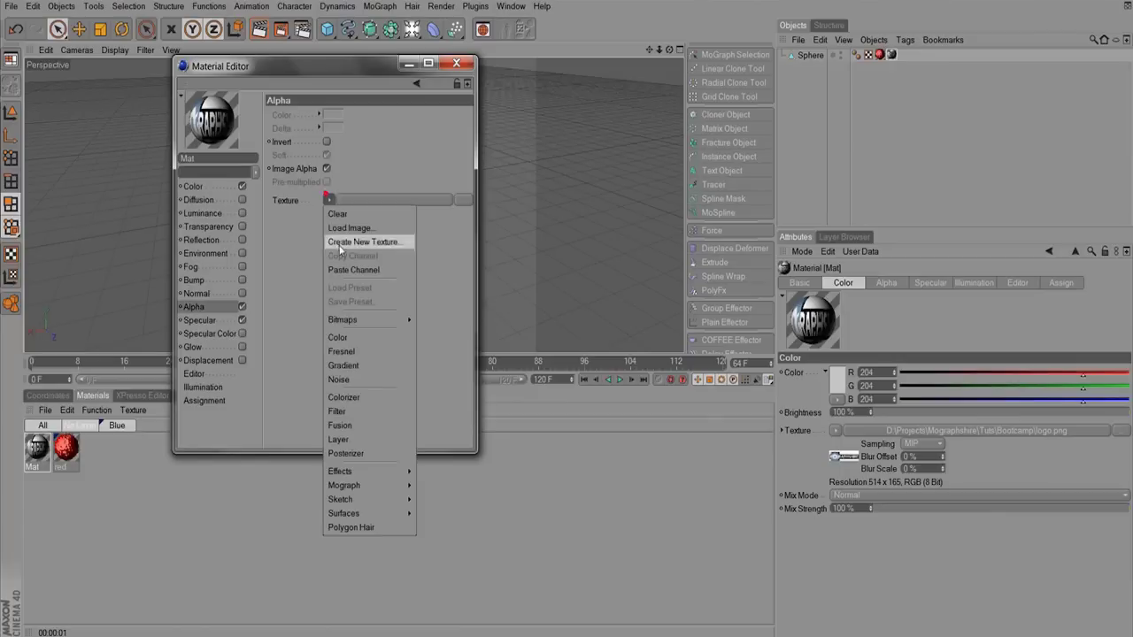
{"action": "left_click", "coordinate": [357, 270]}
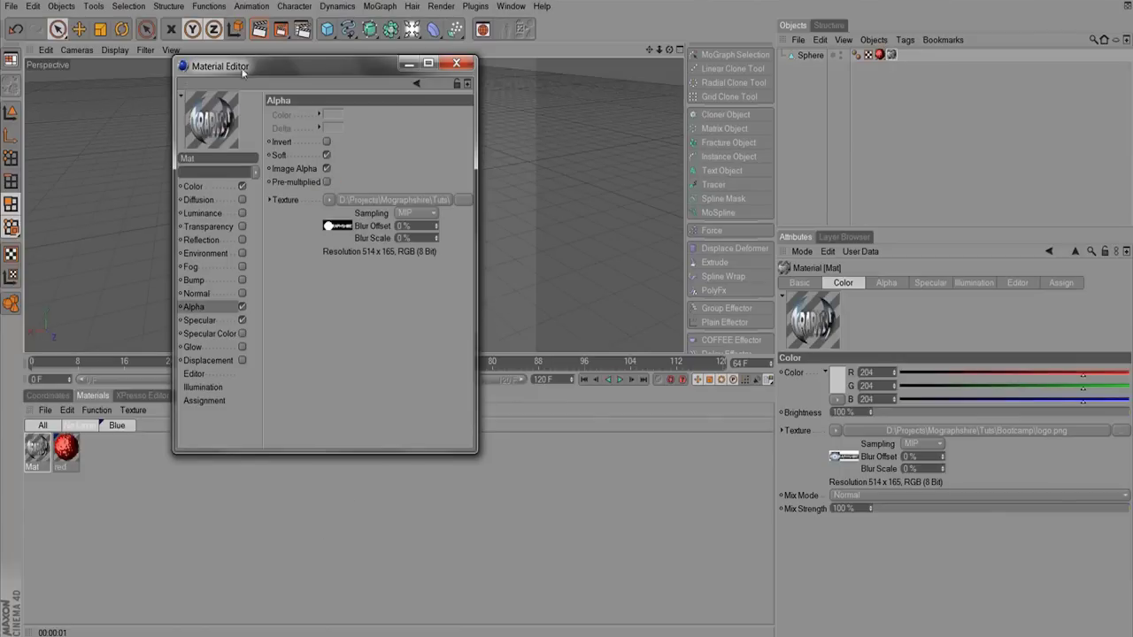
Wrap the logo texture in the Mat material's Alpha channel with a Filter shader.
{"action": "left_click_drag", "start_coordinate": [225, 71], "coordinate": [395, 110]}
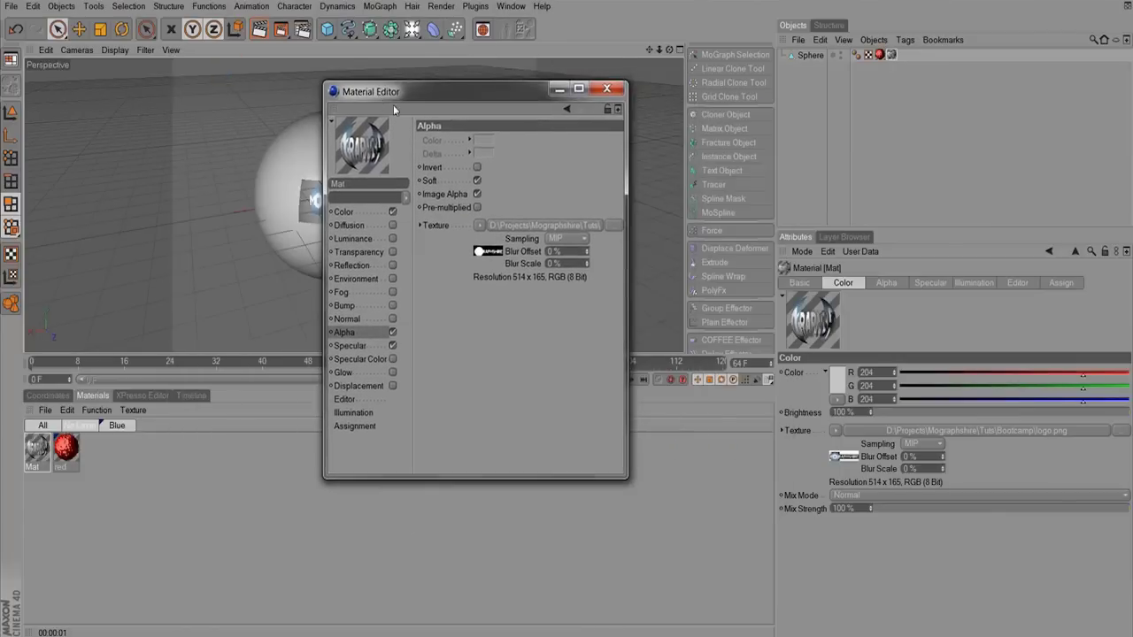
{"action": "left_click", "coordinate": [478, 253]}
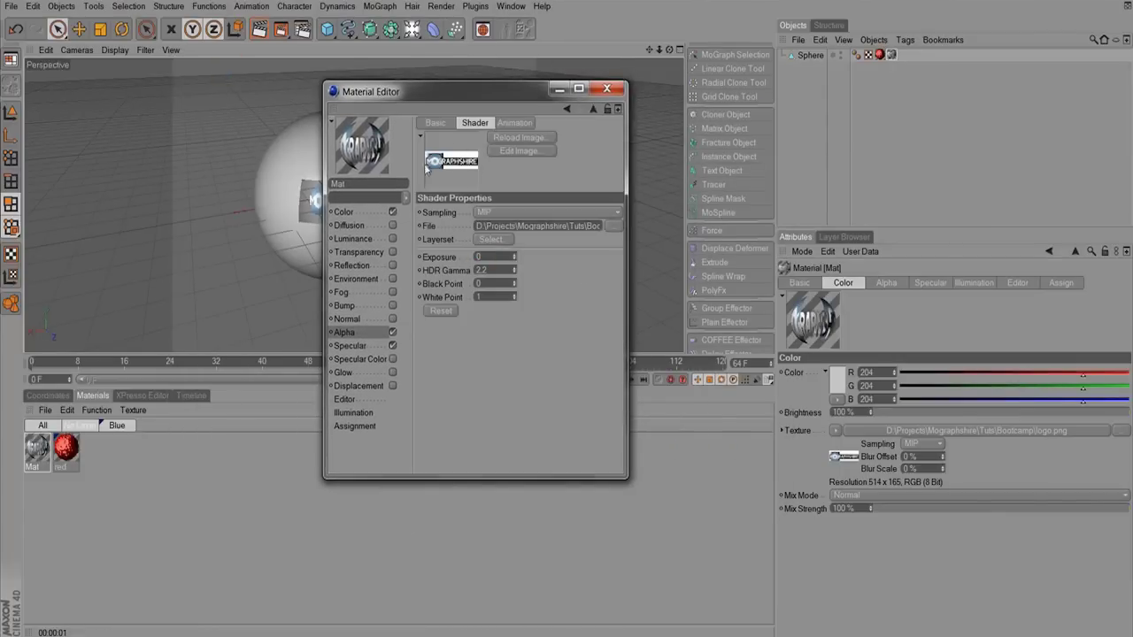
{"action": "left_click", "coordinate": [361, 338]}
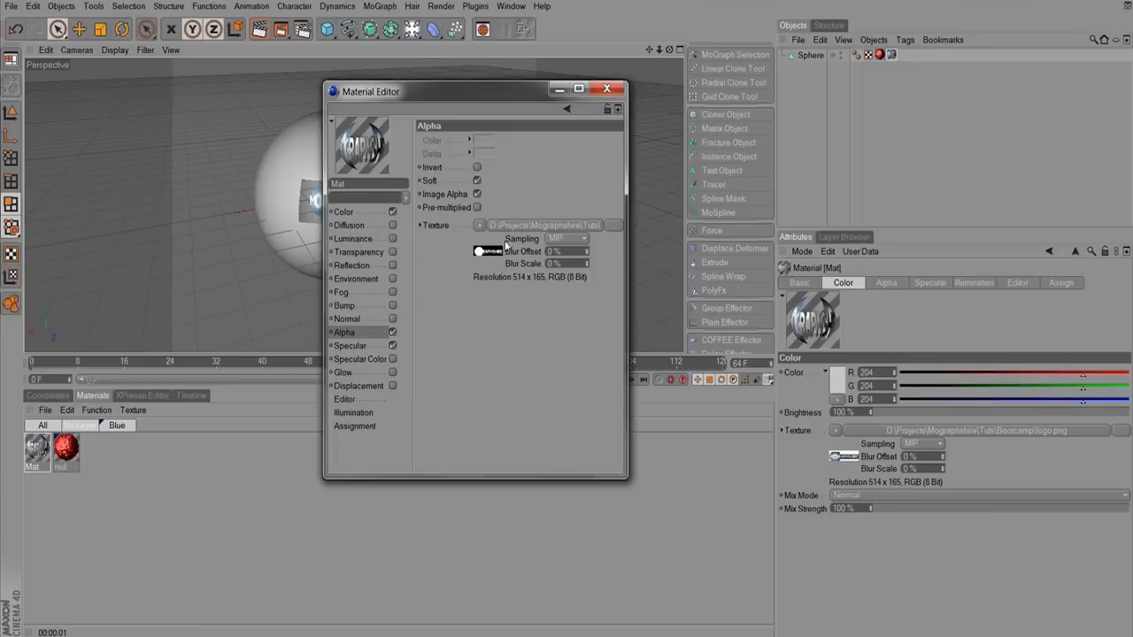
{"action": "left_click", "coordinate": [480, 226]}
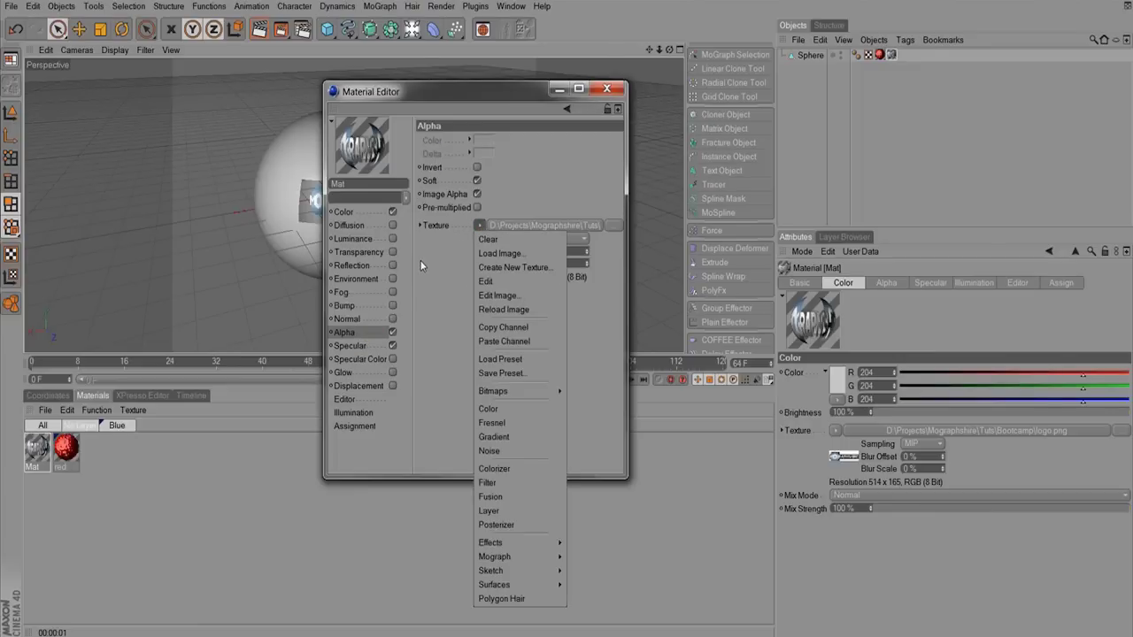
{"action": "left_click", "coordinate": [476, 227]}
{"action": "left_click", "coordinate": [476, 226]}
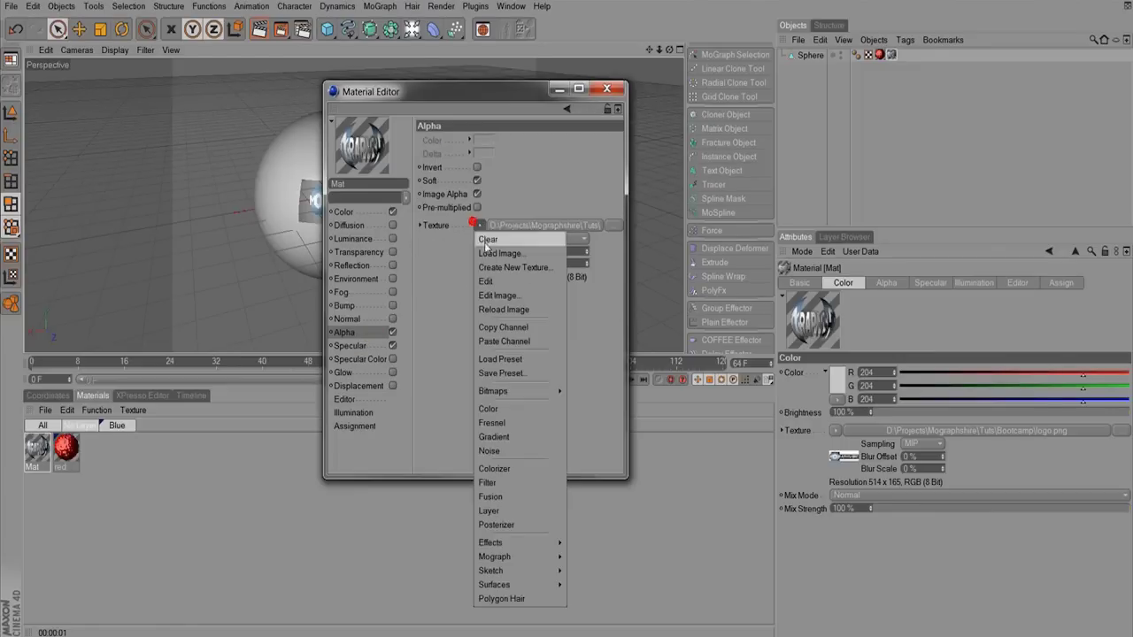
{"action": "left_click", "coordinate": [488, 483]}
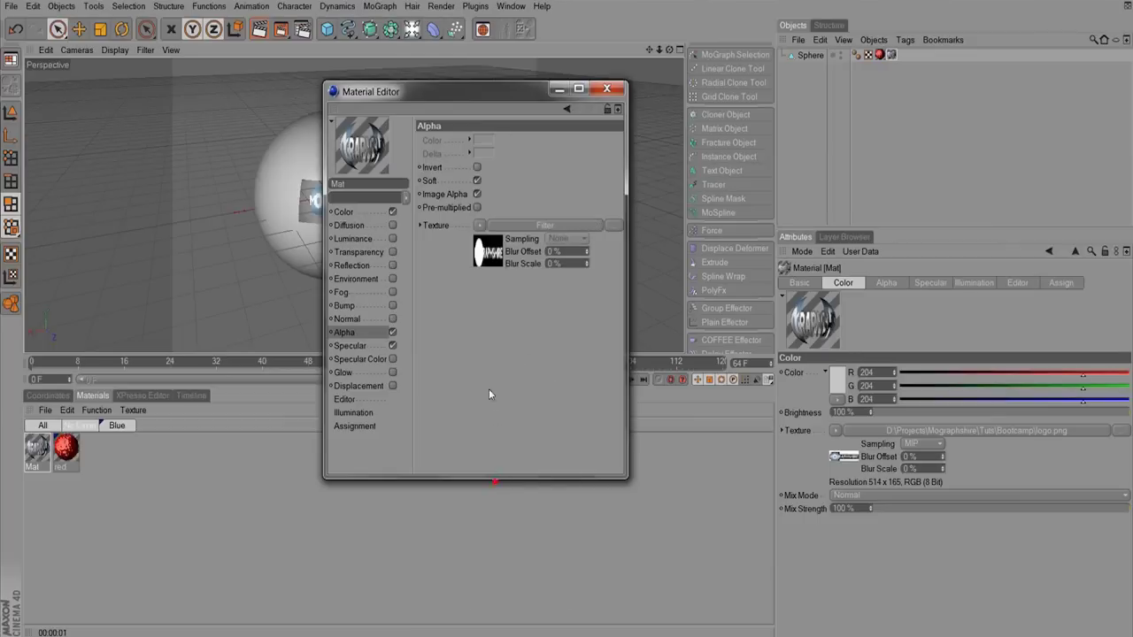
Set the alpha Filter to Saturation -100%, Contrast 59% and clipping from 50% low to 86% high, and render the active view.
{"action": "left_click", "coordinate": [534, 228]}
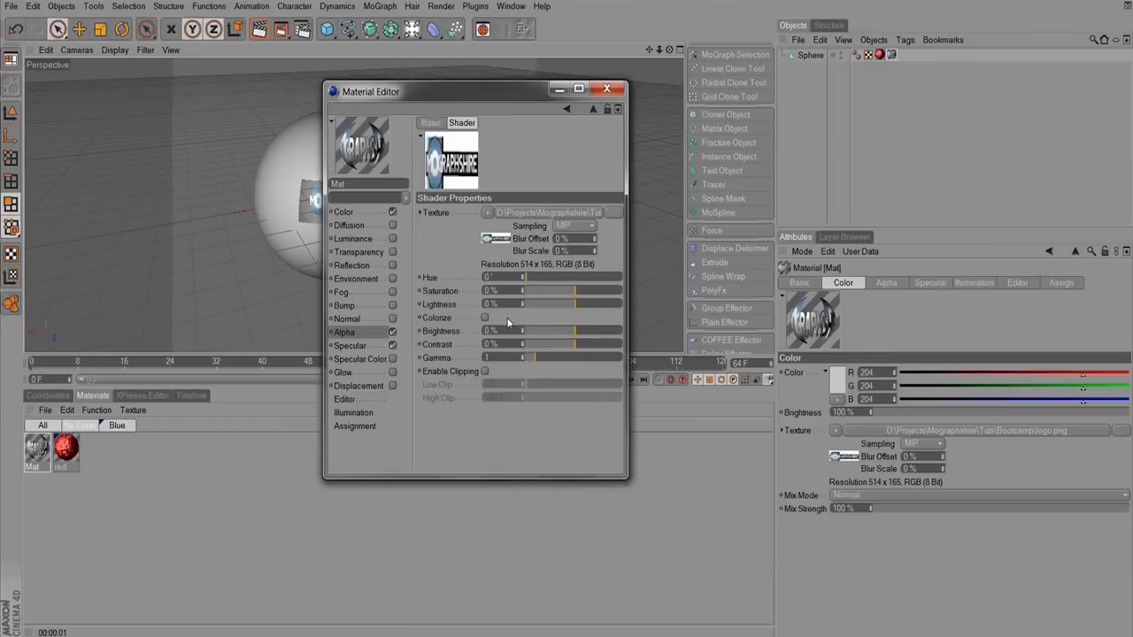
{"action": "left_click_drag", "start_coordinate": [535, 293], "coordinate": [408, 308]}
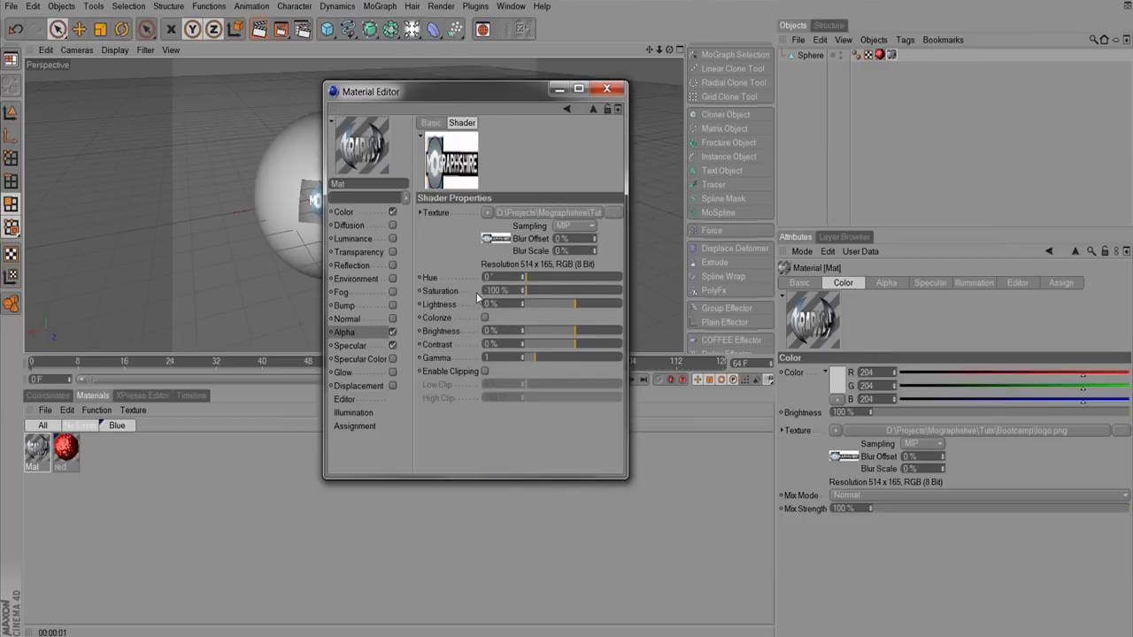
{"action": "left_click_drag", "start_coordinate": [593, 348], "coordinate": [598, 345]}
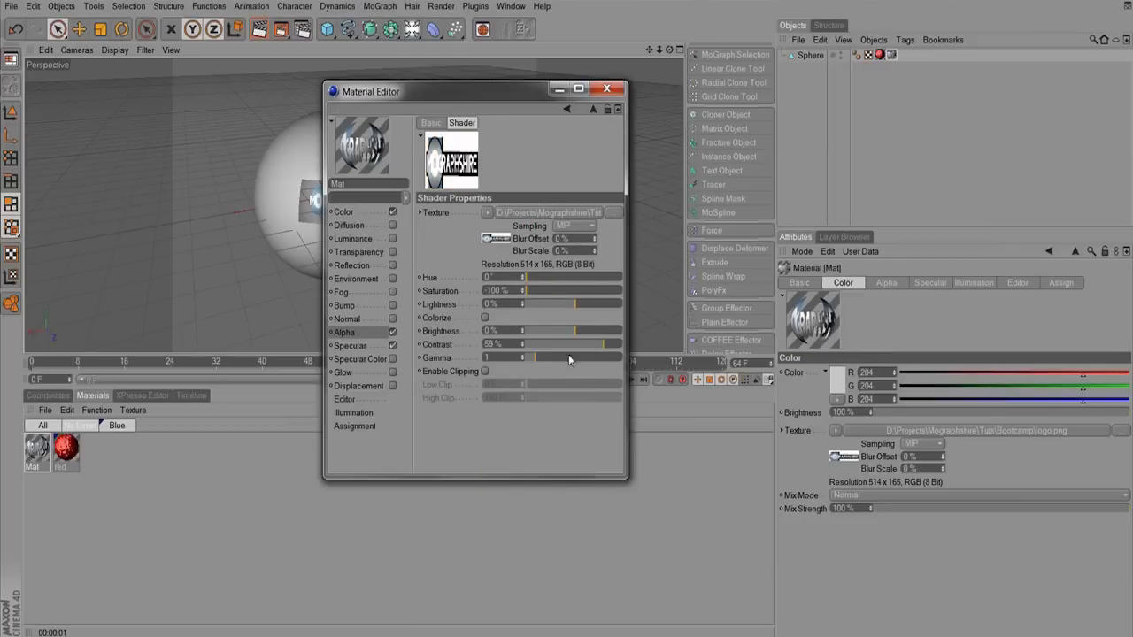
{"action": "left_click", "coordinate": [484, 372]}
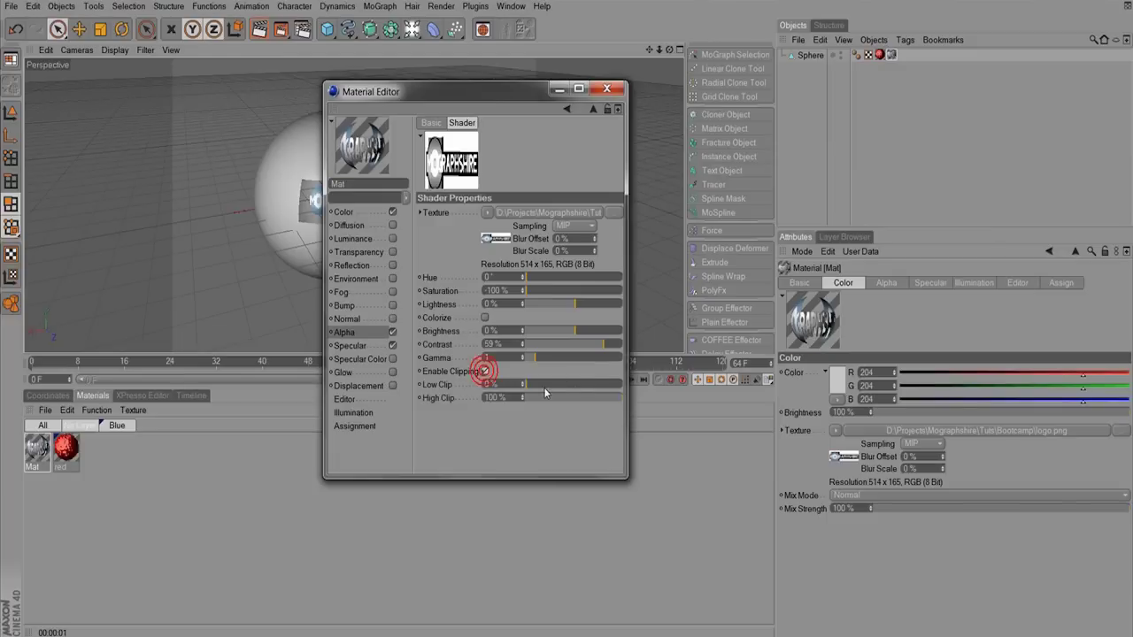
{"action": "mouse_move", "coordinate": [529, 385]}
{"action": "left_mouse_down"}
{"action": "mouse_move", "coordinate": [567, 384]}
{"action": "mouse_move", "coordinate": [605, 403]}
{"action": "mouse_move", "coordinate": [575, 384]}
{"action": "left_mouse_up"}
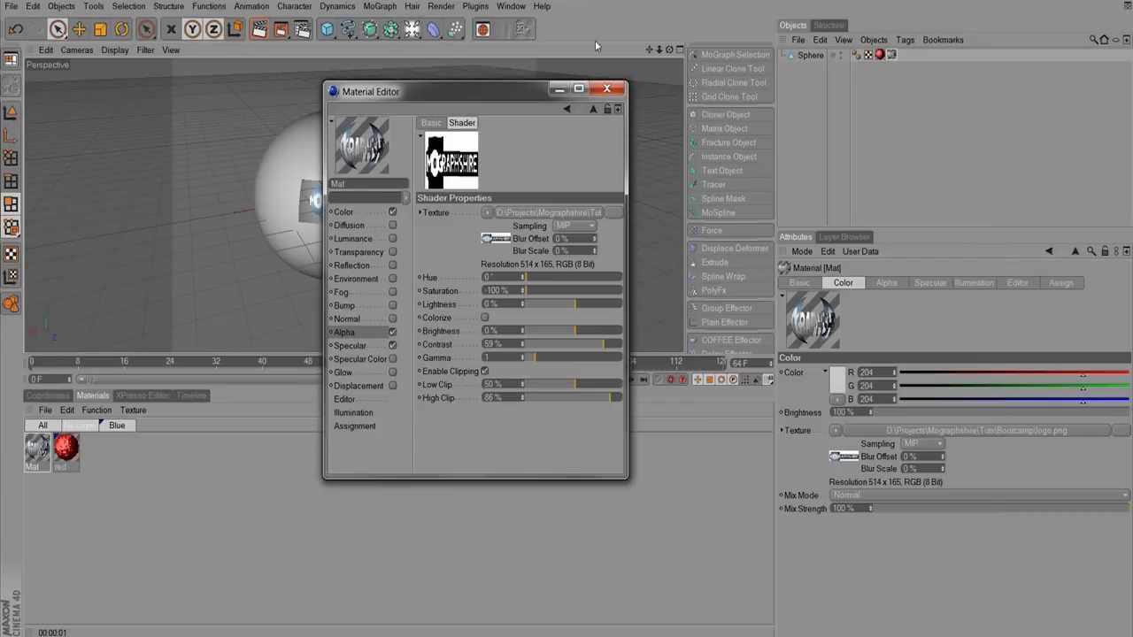
{"action": "left_click", "coordinate": [608, 88]}
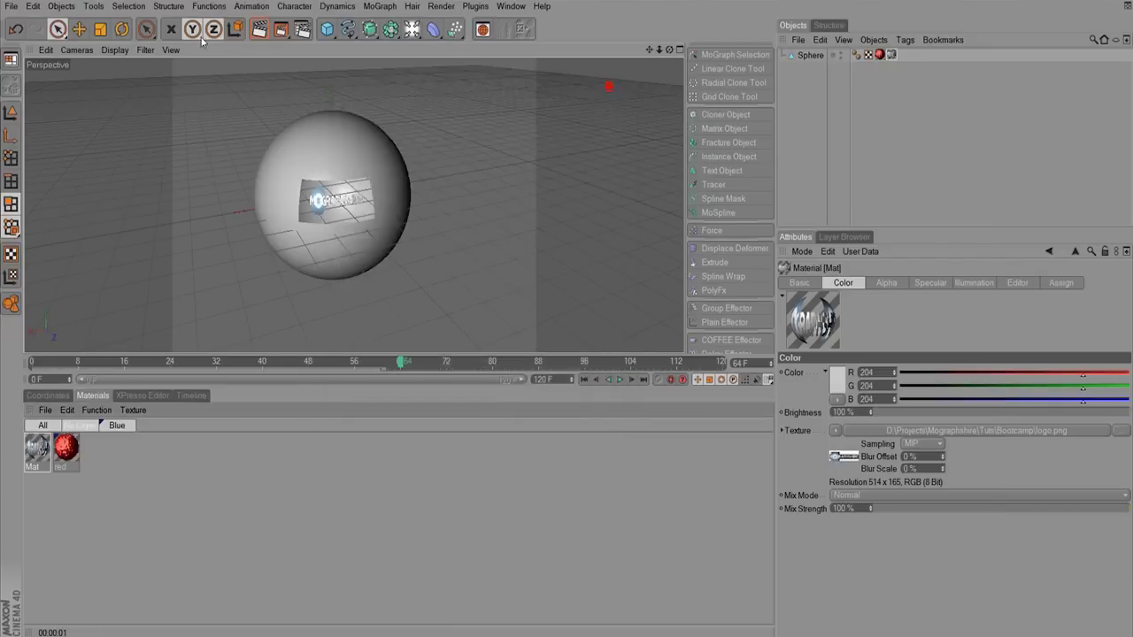
{"action": "left_click", "coordinate": [260, 30]}
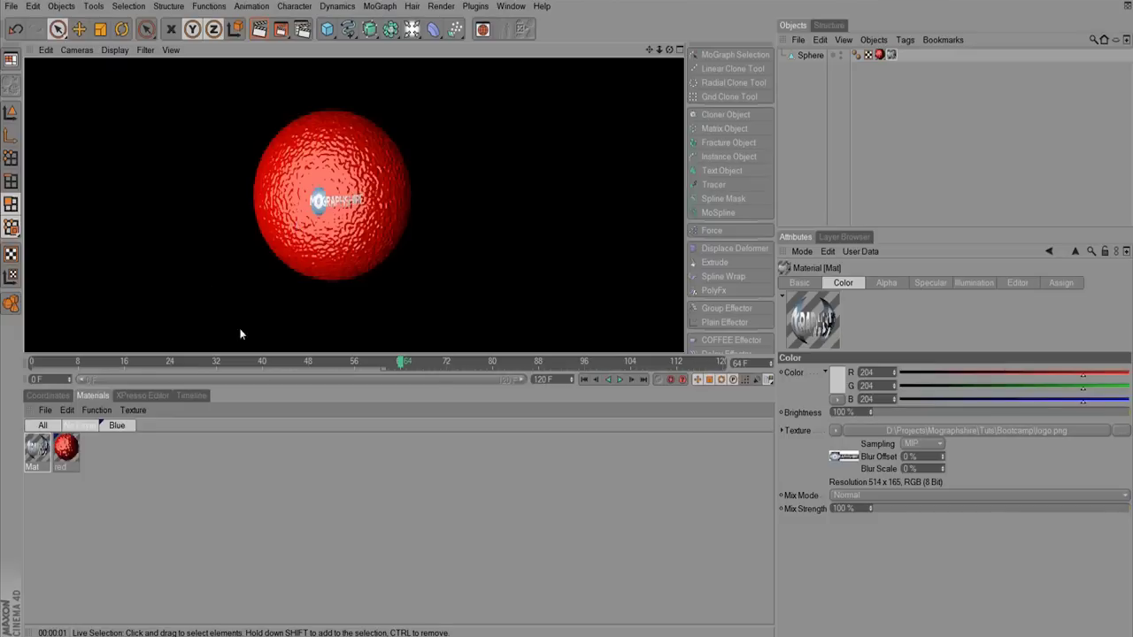
Enlarge the logo on the Sphere's texture tag to 20% in Length X and Length Y, and render the active view.
{"action": "left_click", "coordinate": [891, 55]}
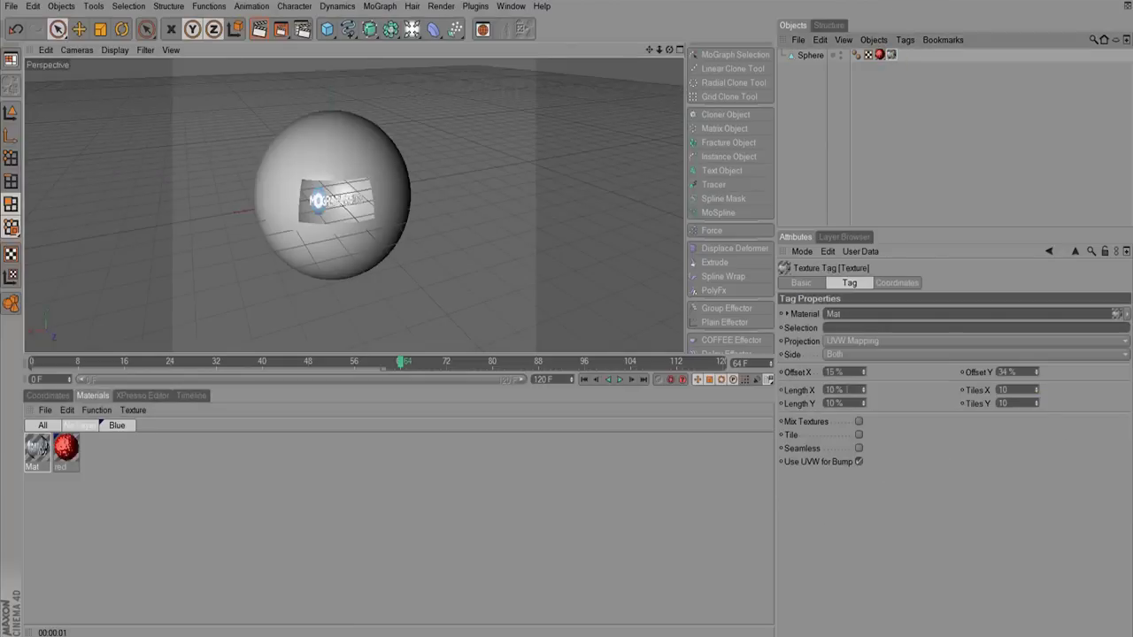
{"action": "type", "text": "20"}
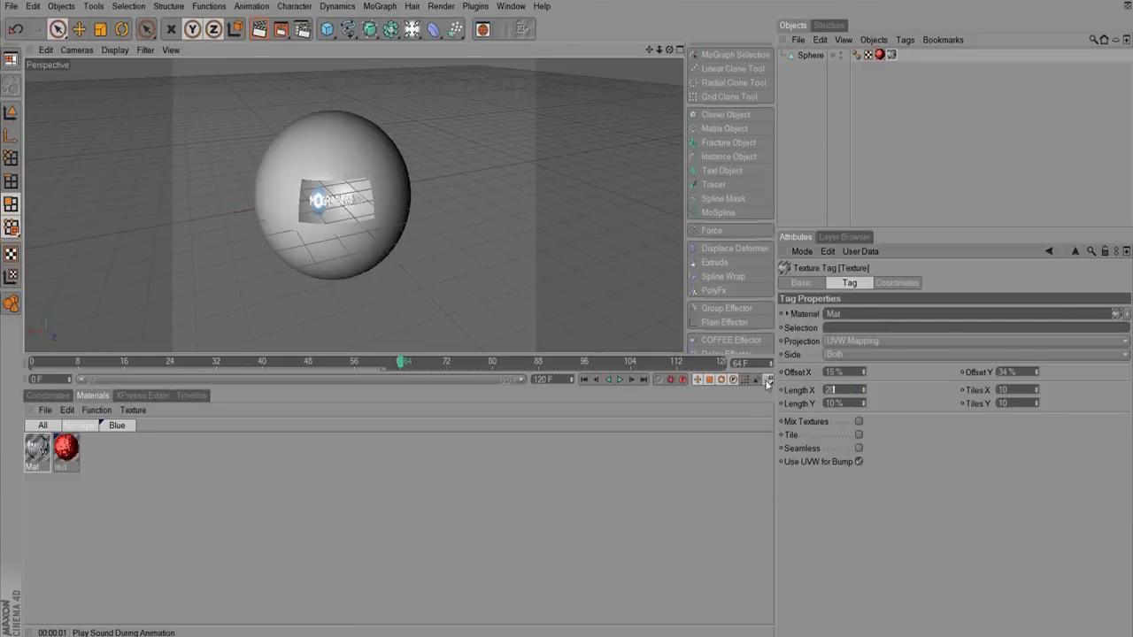
{"action": "key", "text": "Tab"}
{"action": "type", "text": "20"}
{"action": "key", "text": "Return"}
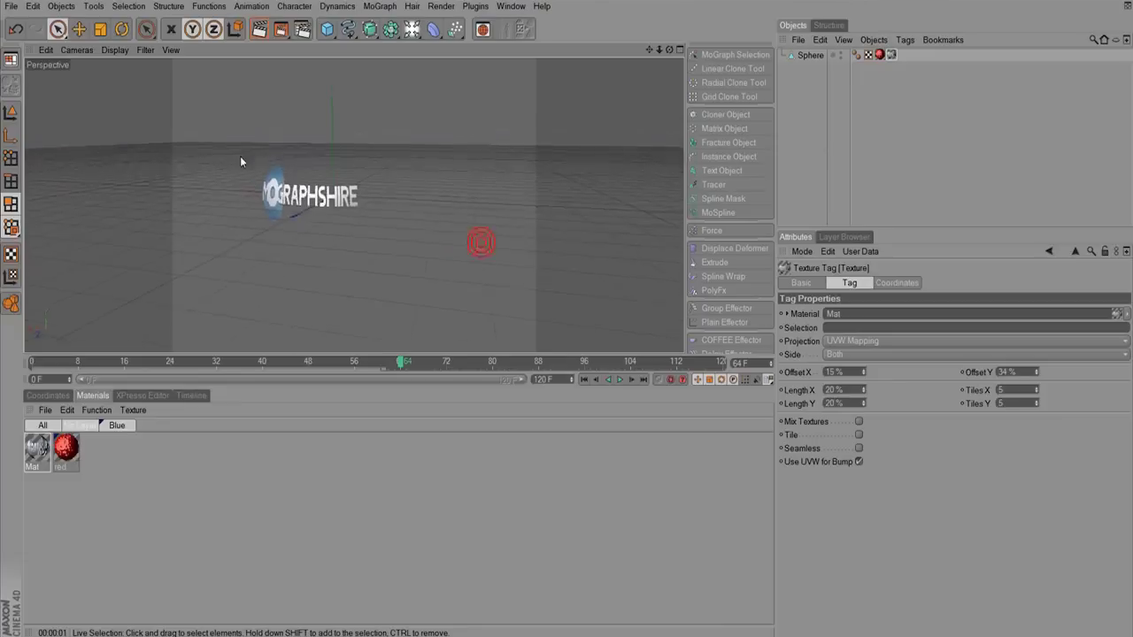
{"action": "left_click", "coordinate": [259, 29]}
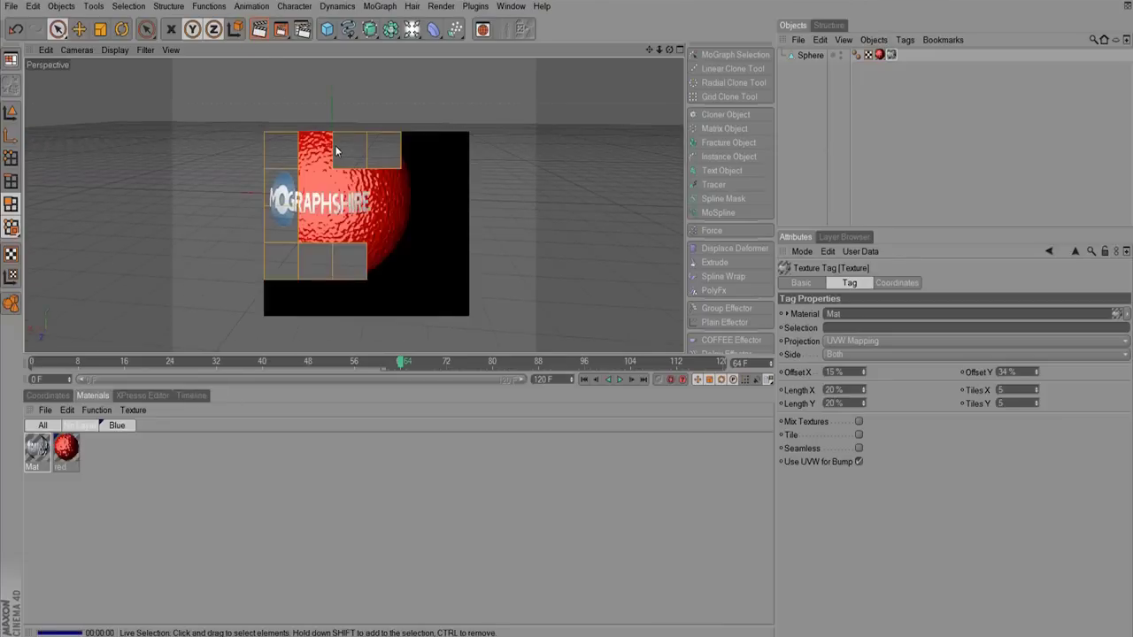
{"action": "scroll", "coordinate": [241, 203], "scroll_direction": "down", "scroll_amount": 3}
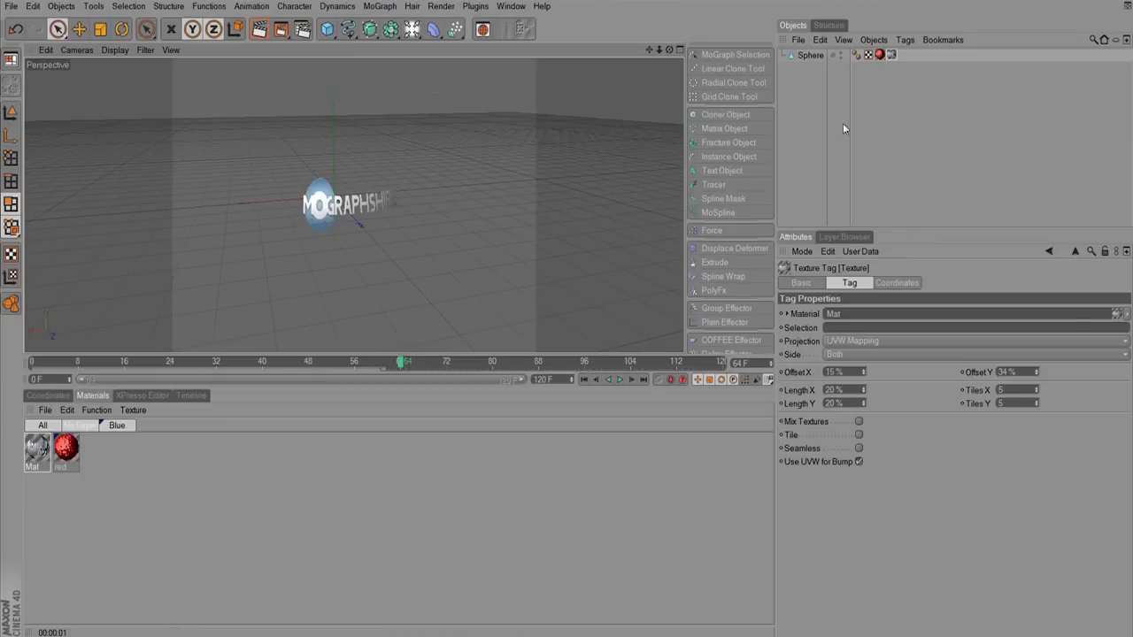
Select patches of polygons on the upper front of the Sphere with Live Selection.
{"action": "left_click", "coordinate": [811, 55]}
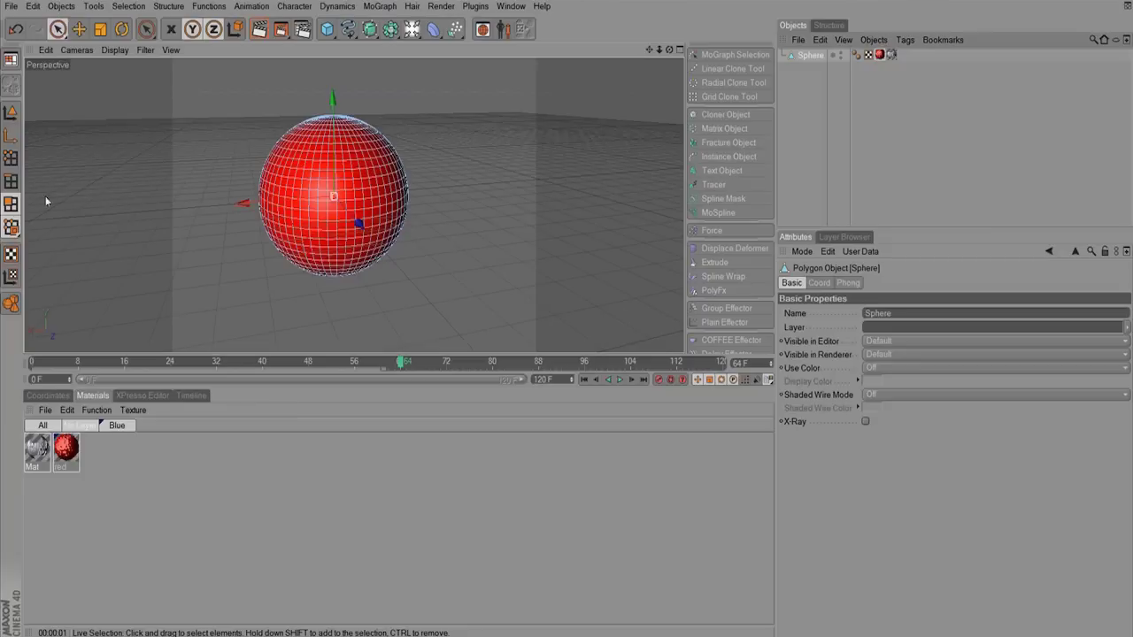
{"action": "left_click", "coordinate": [59, 29]}
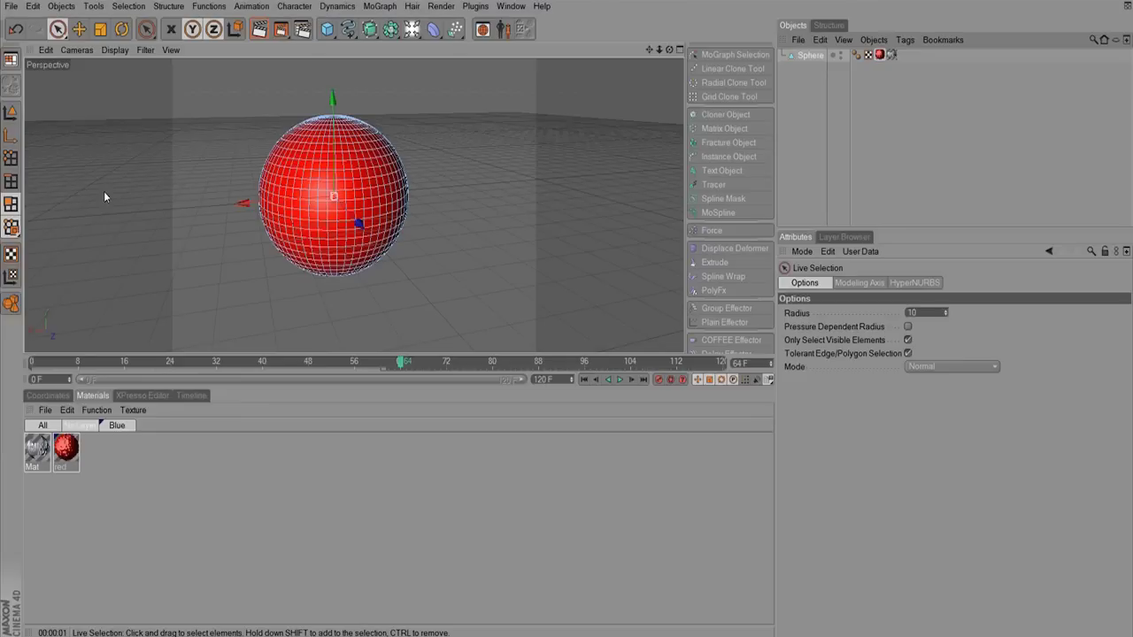
{"action": "mouse_move", "coordinate": [306, 154]}
{"action": "left_mouse_down"}
{"action": "mouse_move", "coordinate": [321, 155]}
{"action": "mouse_move", "coordinate": [326, 135]}
{"action": "mouse_move", "coordinate": [379, 156]}
{"action": "left_mouse_up"}
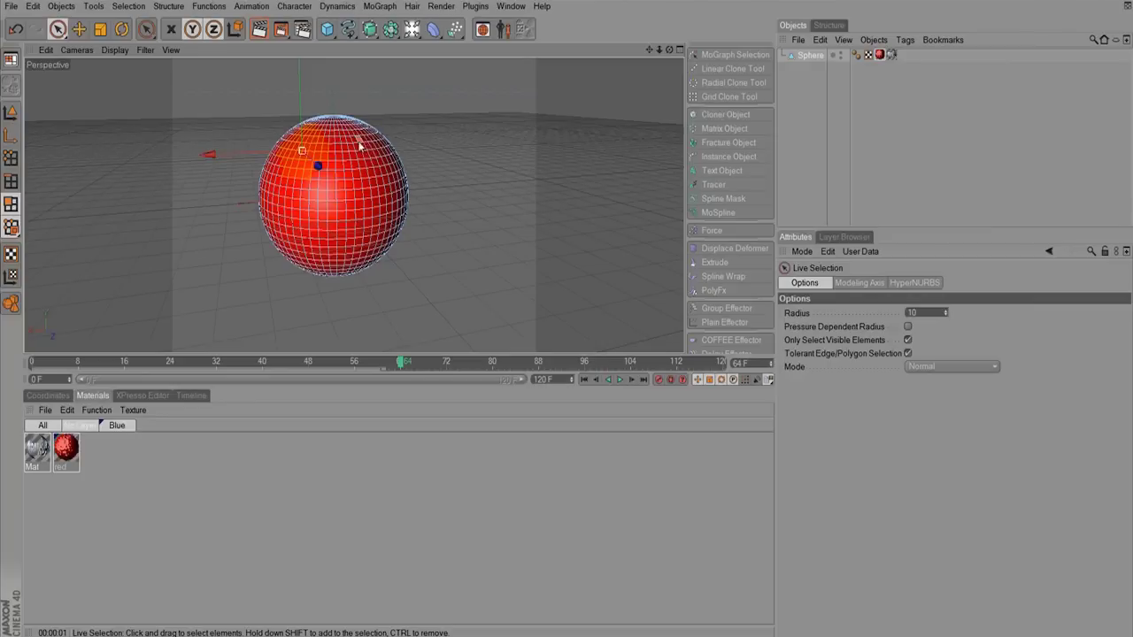
Create a new material and set its color to bright blue with R 0, G 123 and B 255.
{"action": "left_click", "coordinate": [66, 411]}
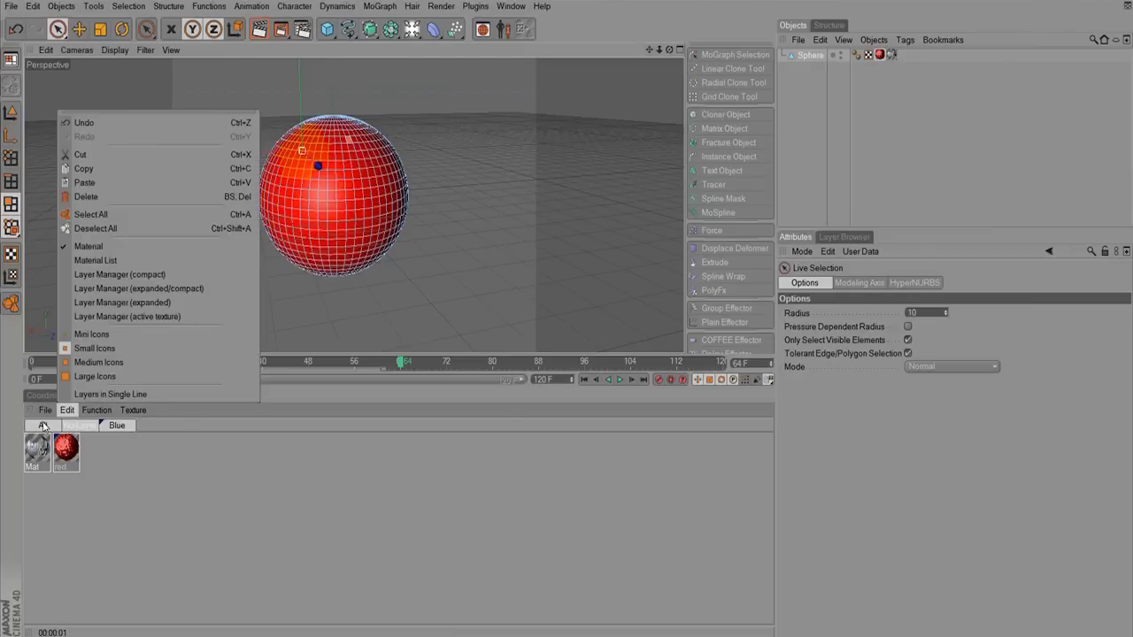
{"action": "left_click", "coordinate": [44, 411]}
{"action": "left_click", "coordinate": [48, 431]}
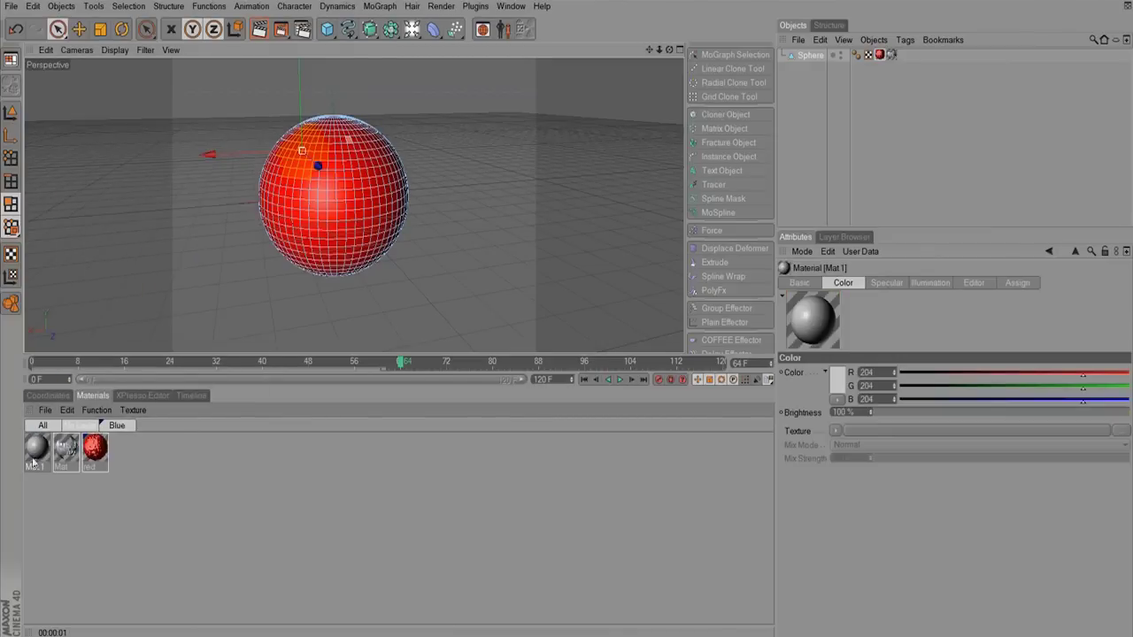
{"action": "double_click", "coordinate": [35, 447]}
{"action": "left_click", "coordinate": [193, 185]}
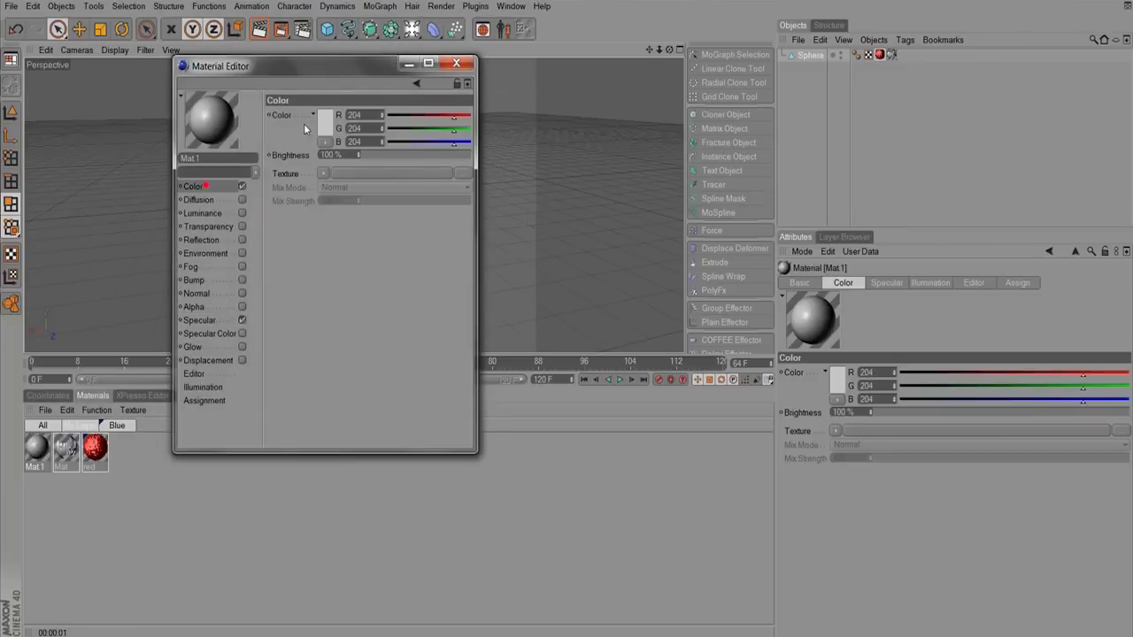
{"action": "left_click", "coordinate": [324, 118]}
{"action": "left_click", "coordinate": [362, 71]}
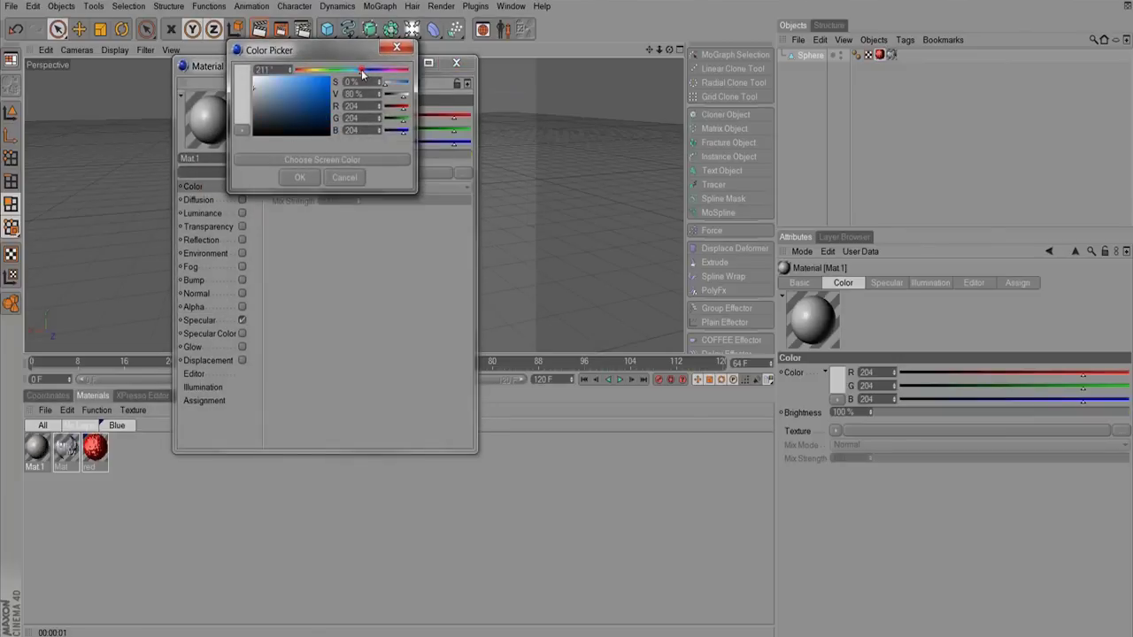
{"action": "left_click", "coordinate": [329, 77]}
{"action": "left_click", "coordinate": [299, 177]}
{"action": "left_click", "coordinate": [456, 63]}
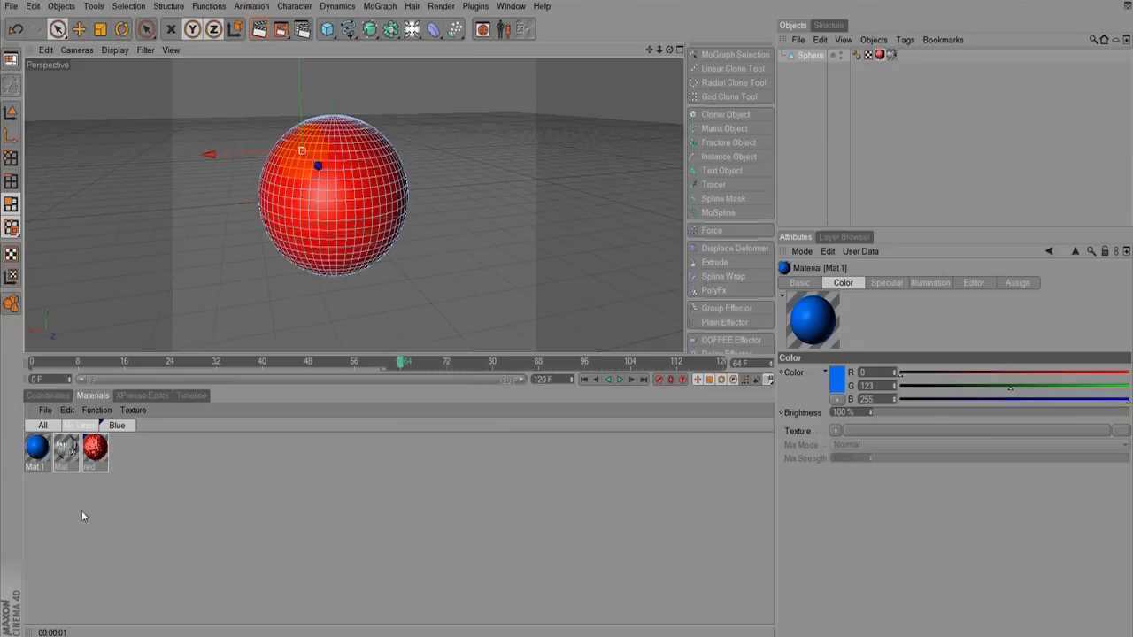
Apply the blue material to the Sphere and store the selected polygons in a selection tag named Blue Bruise.
{"action": "left_click_drag", "start_coordinate": [39, 452], "coordinate": [813, 57]}
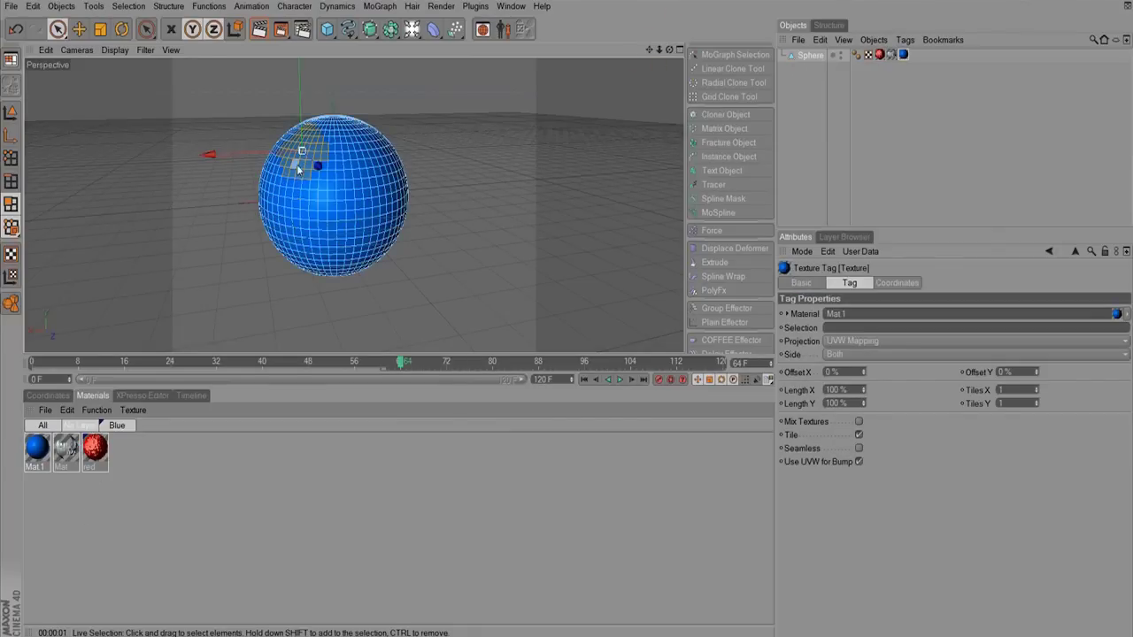
{"action": "left_click", "coordinate": [132, 7]}
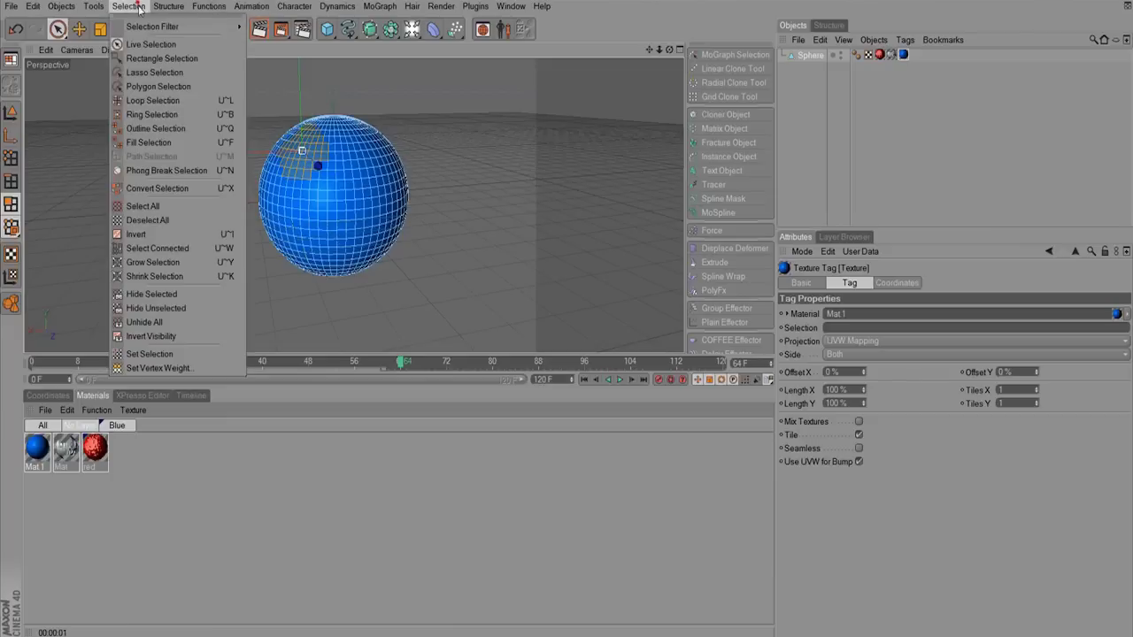
{"action": "left_click", "coordinate": [192, 351]}
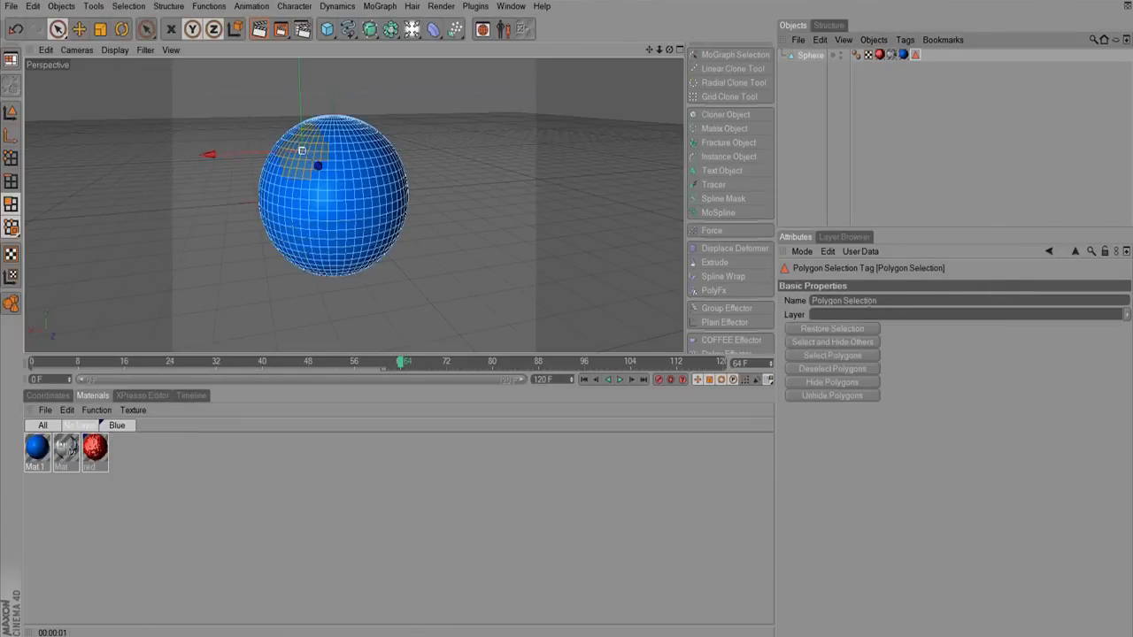
{"action": "left_click", "coordinate": [910, 298]}
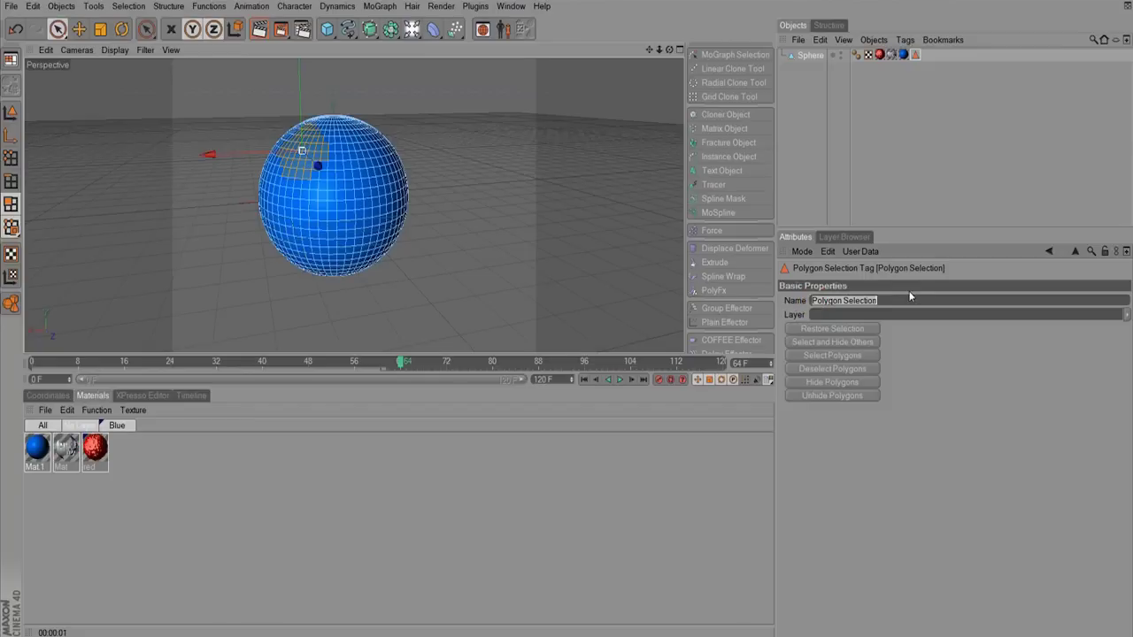
{"action": "type", "text": "Blu"}
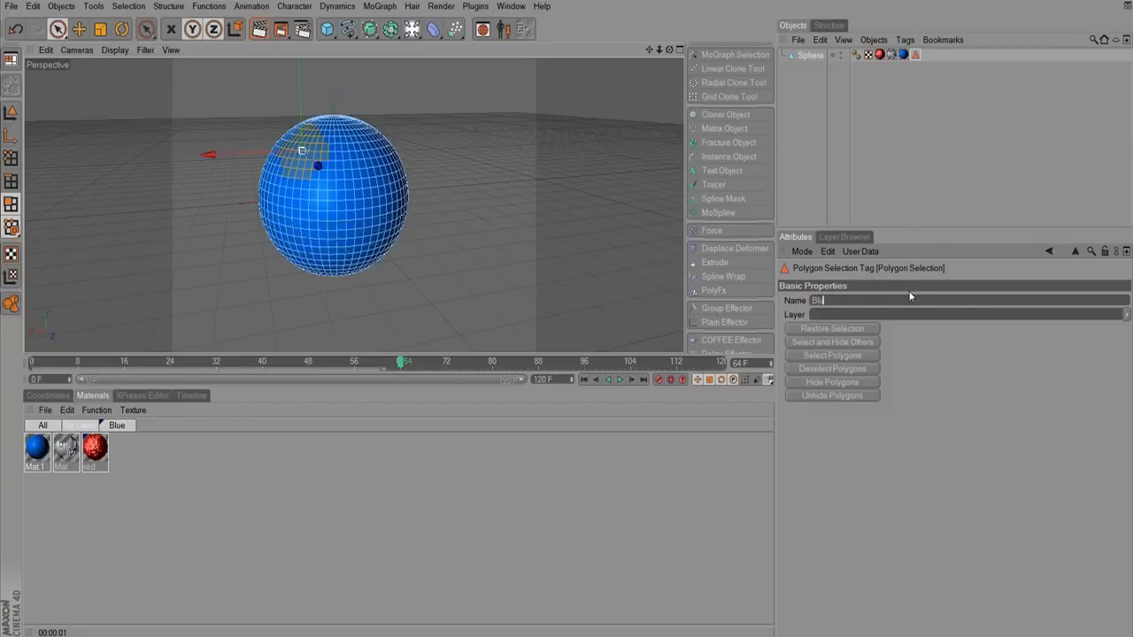
{"action": "type", "text": "e Bruise"}
{"action": "key", "text": "Return"}
Restrict the Sphere's blue texture tag to the Blue Bruise selection and render the active view.
{"action": "left_click", "coordinate": [903, 55]}
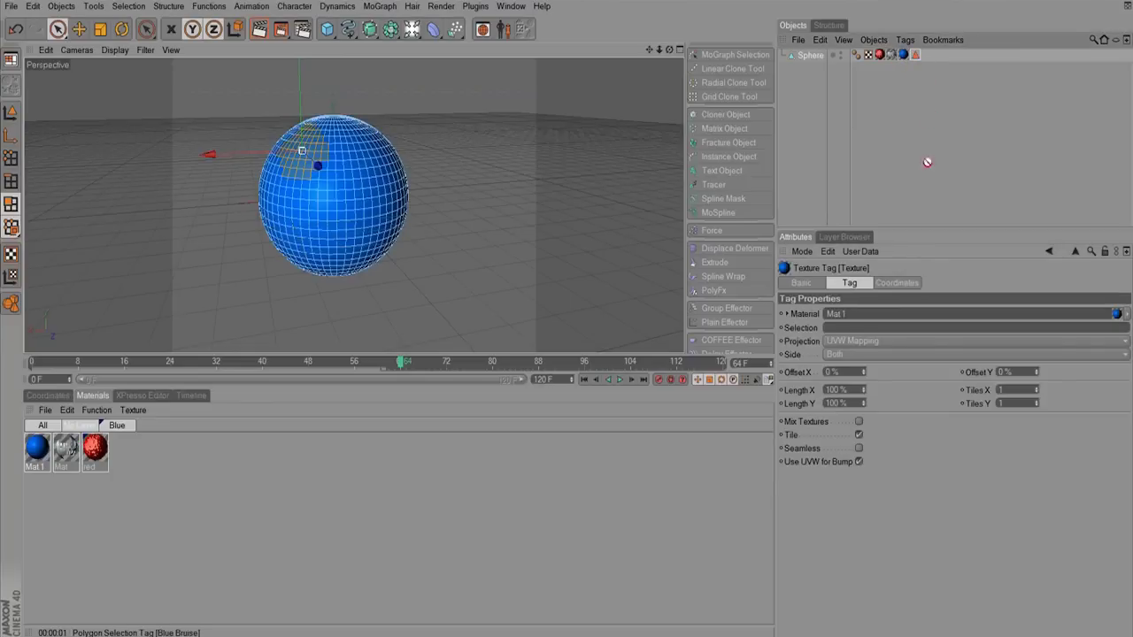
{"action": "left_click_drag", "start_coordinate": [879, 279], "coordinate": [845, 335]}
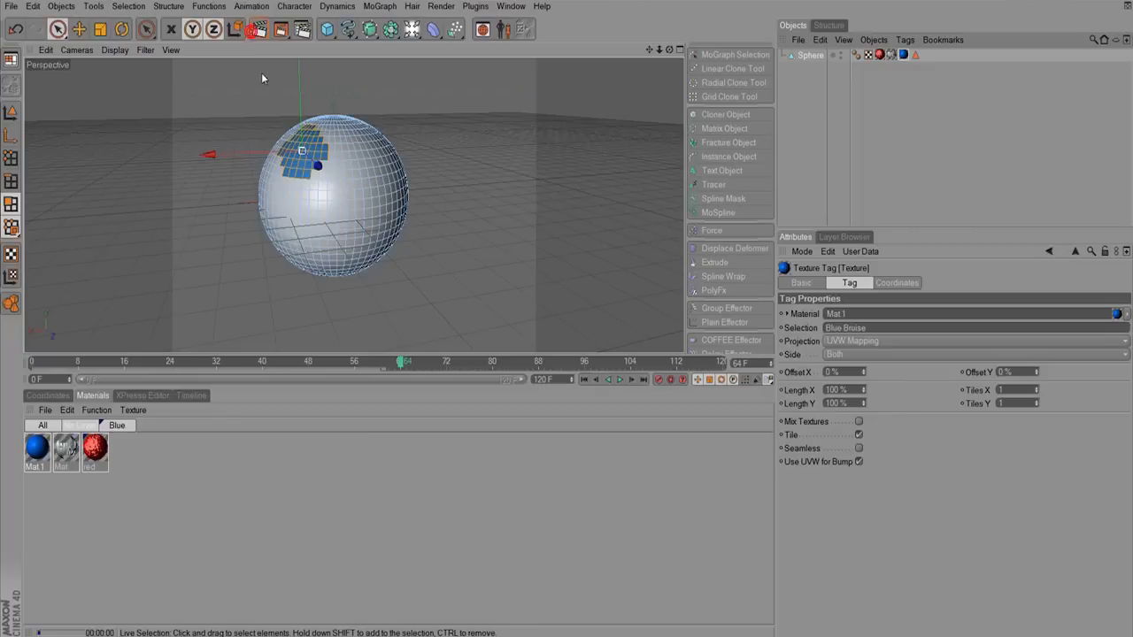
{"action": "key", "text": "ctrl+r"}
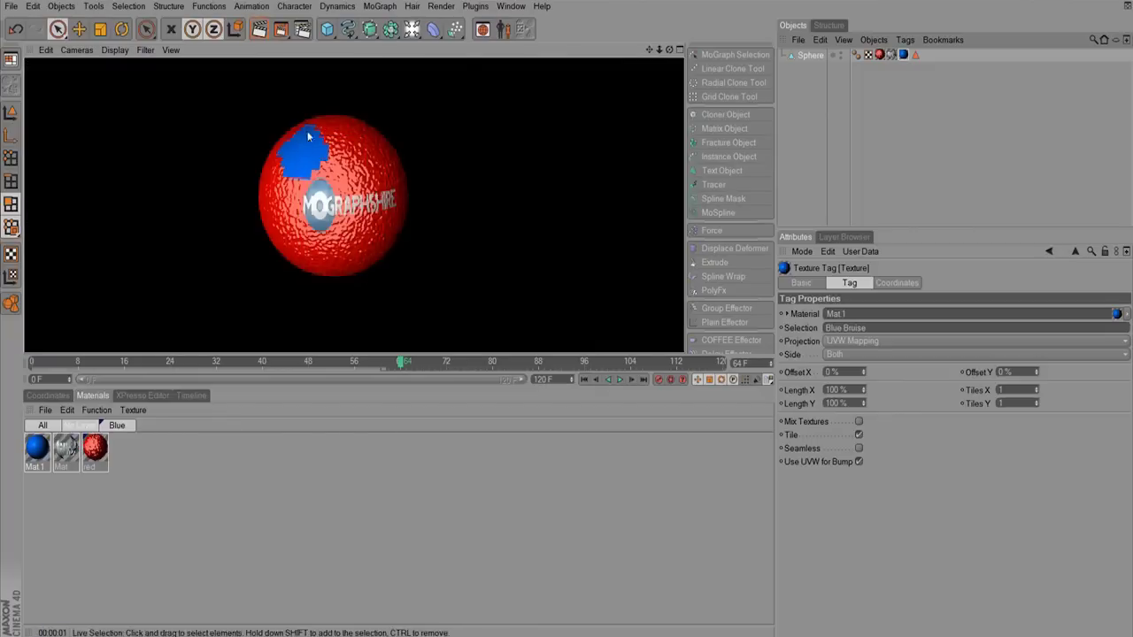
Select a second patch of polygons on the Sphere's right front, over the end of the logo, with Live Selection.
{"action": "left_click", "coordinate": [510, 163]}
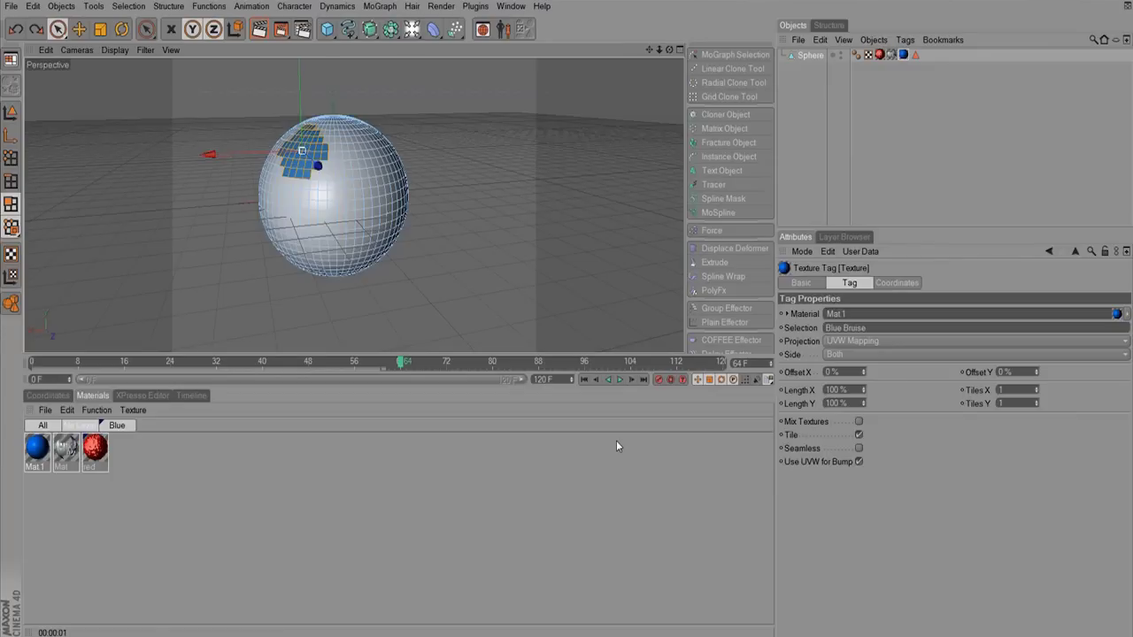
{"action": "mouse_move", "coordinate": [367, 178]}
{"action": "left_mouse_down"}
{"action": "mouse_move", "coordinate": [394, 179]}
{"action": "mouse_move", "coordinate": [366, 195]}
{"action": "left_mouse_up"}
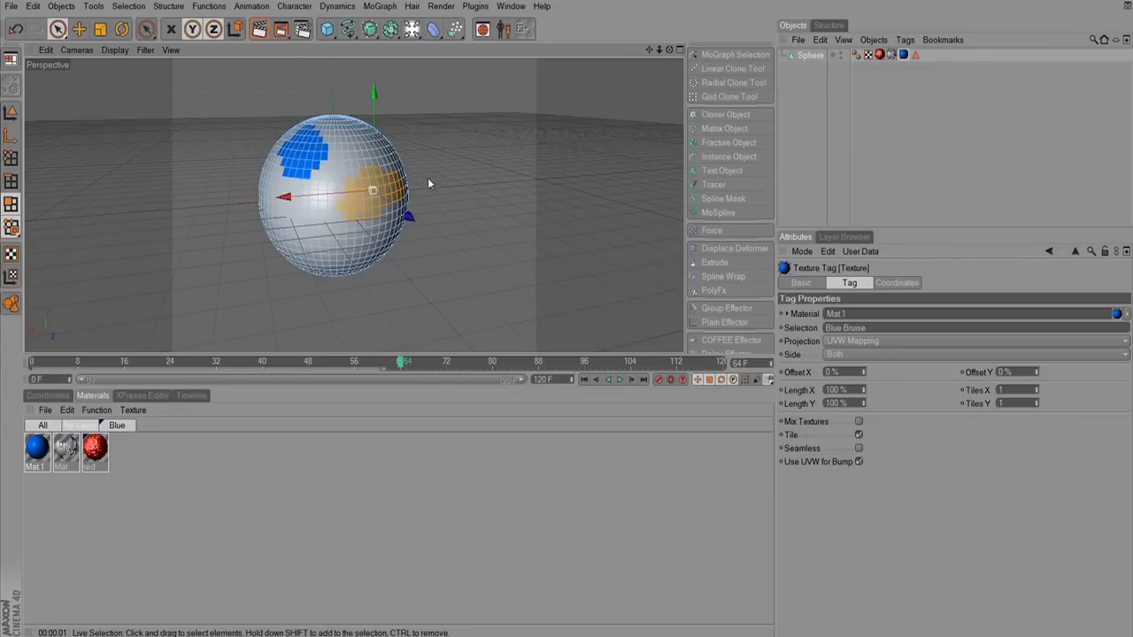
{"action": "left_click", "coordinate": [916, 58]}
{"action": "left_click", "coordinate": [916, 81]}
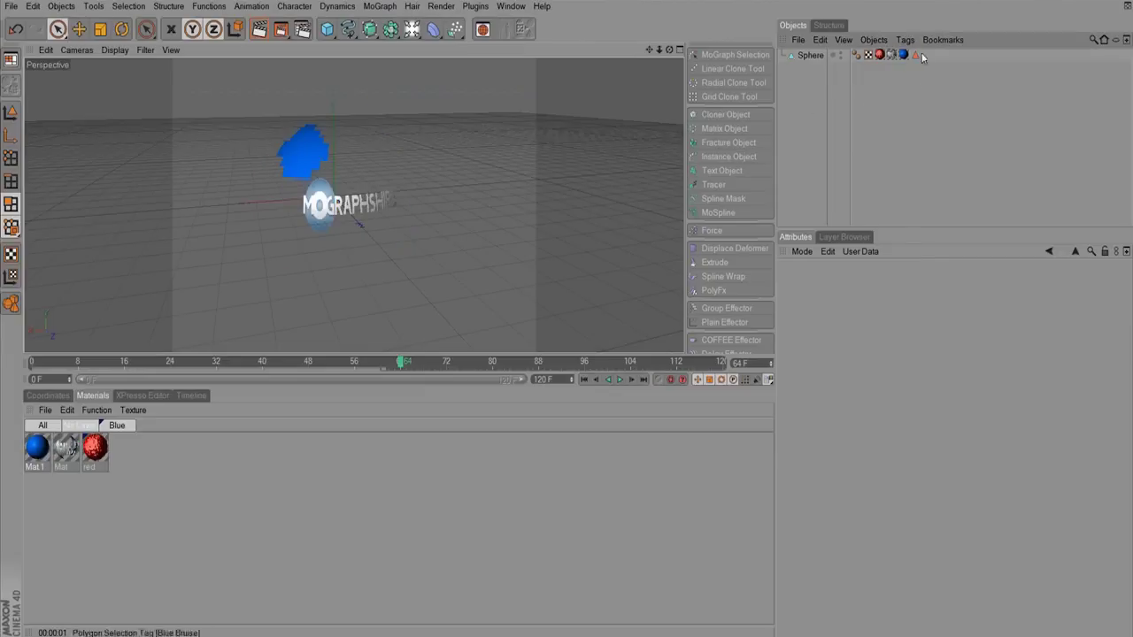
{"action": "left_click", "coordinate": [810, 55]}
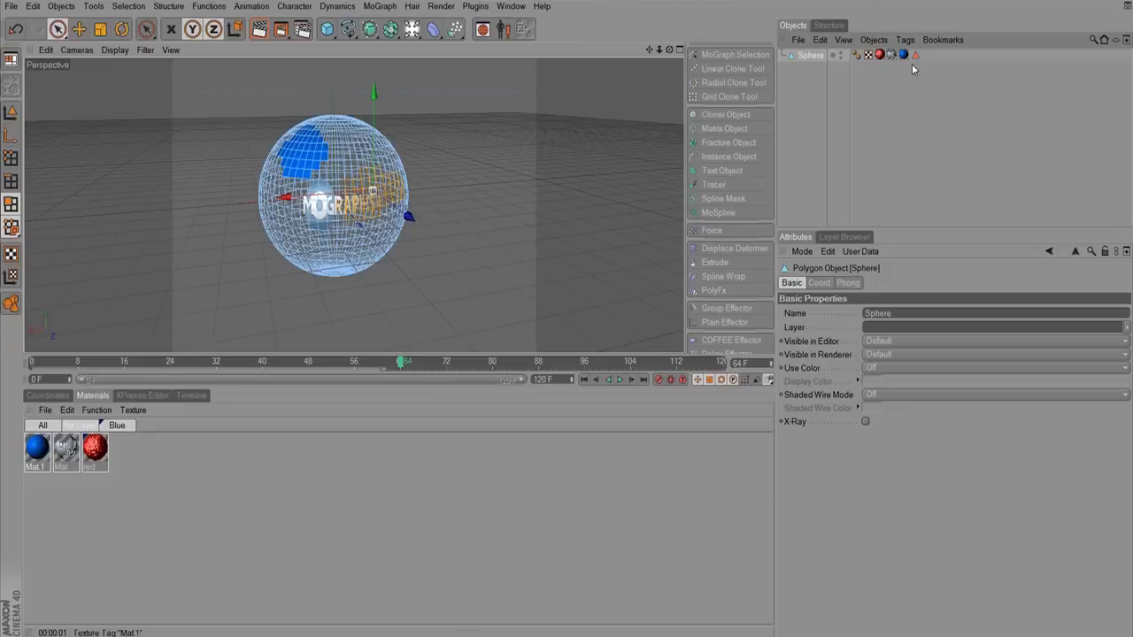
Store the second polygon patch in a new selection tag on the Sphere and name it sdfsdgfdg.
{"action": "left_click", "coordinate": [129, 6]}
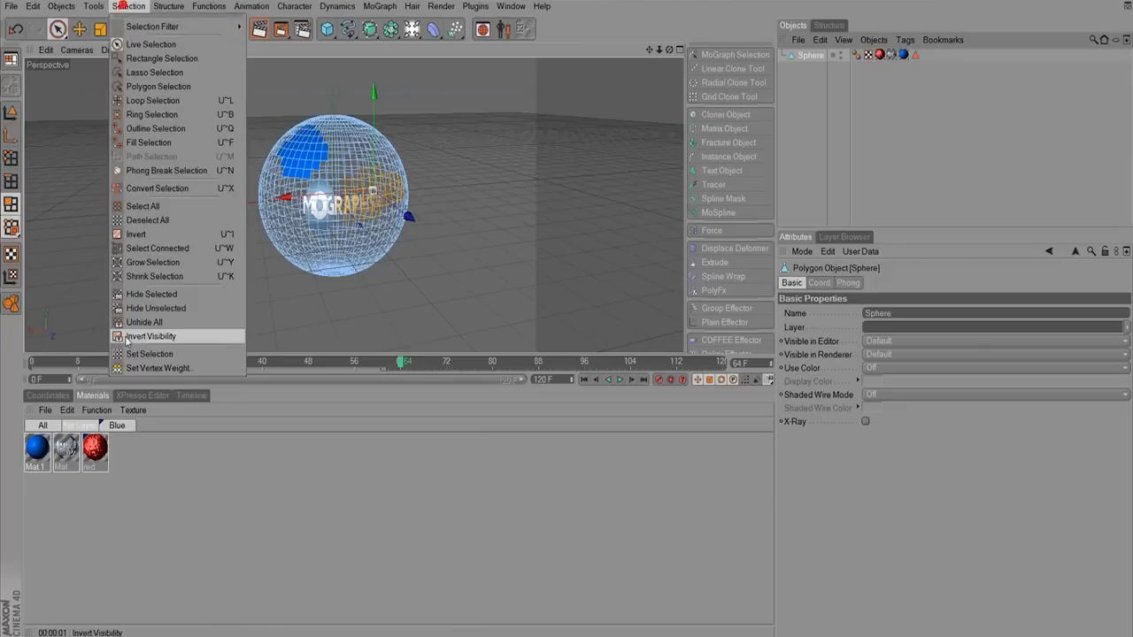
{"action": "left_click", "coordinate": [150, 354]}
{"action": "left_click", "coordinate": [831, 300]}
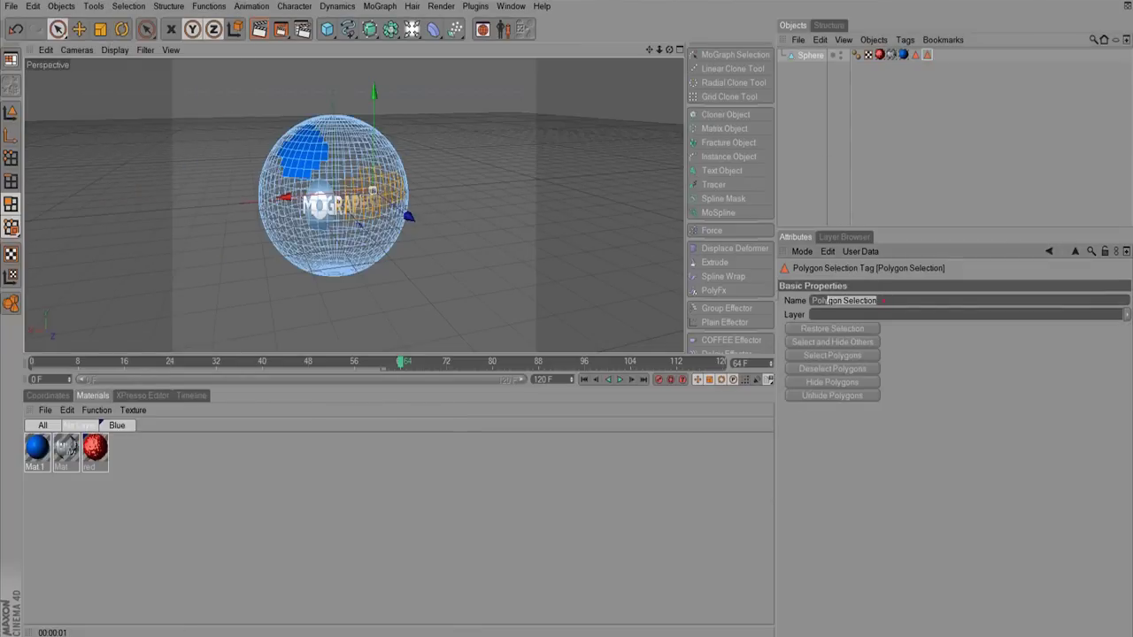
{"action": "type", "text": "sdfsdgfdg"}
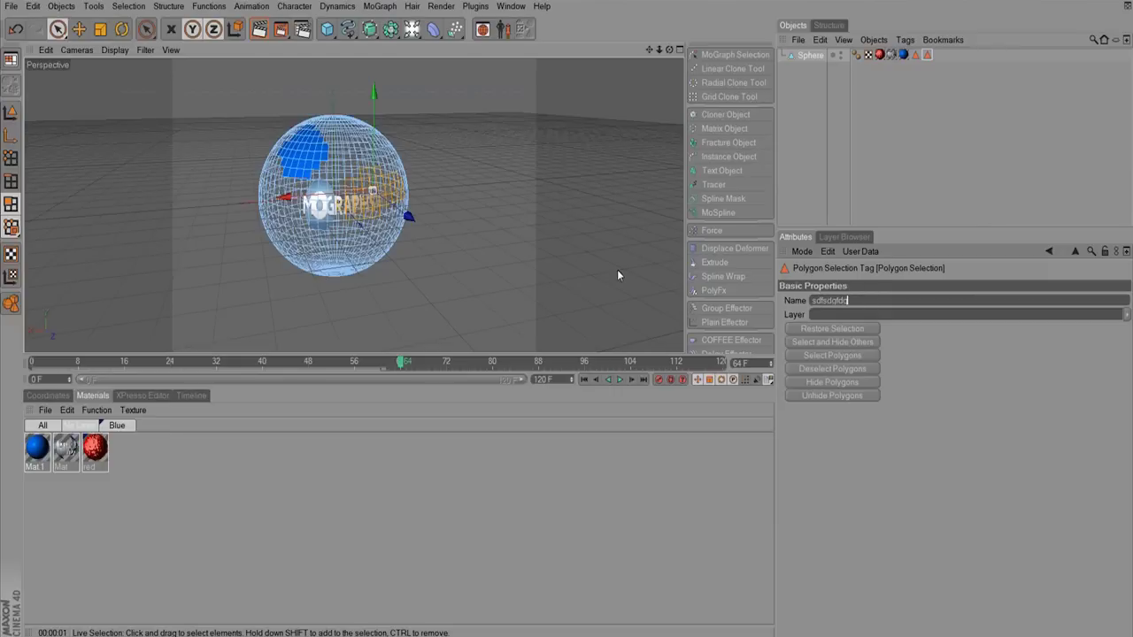
{"action": "key", "text": "Return"}
Create a new material and set its color to bright green with R 0, G 255 and B 8.
{"action": "left_click", "coordinate": [161, 457]}
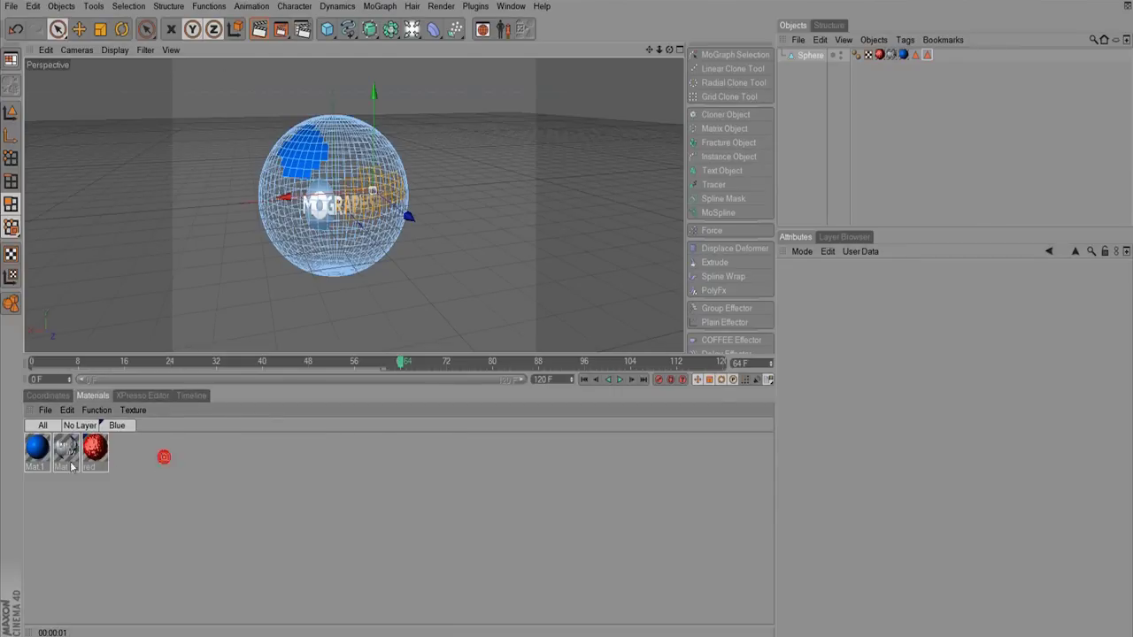
{"action": "double_click", "coordinate": [187, 440]}
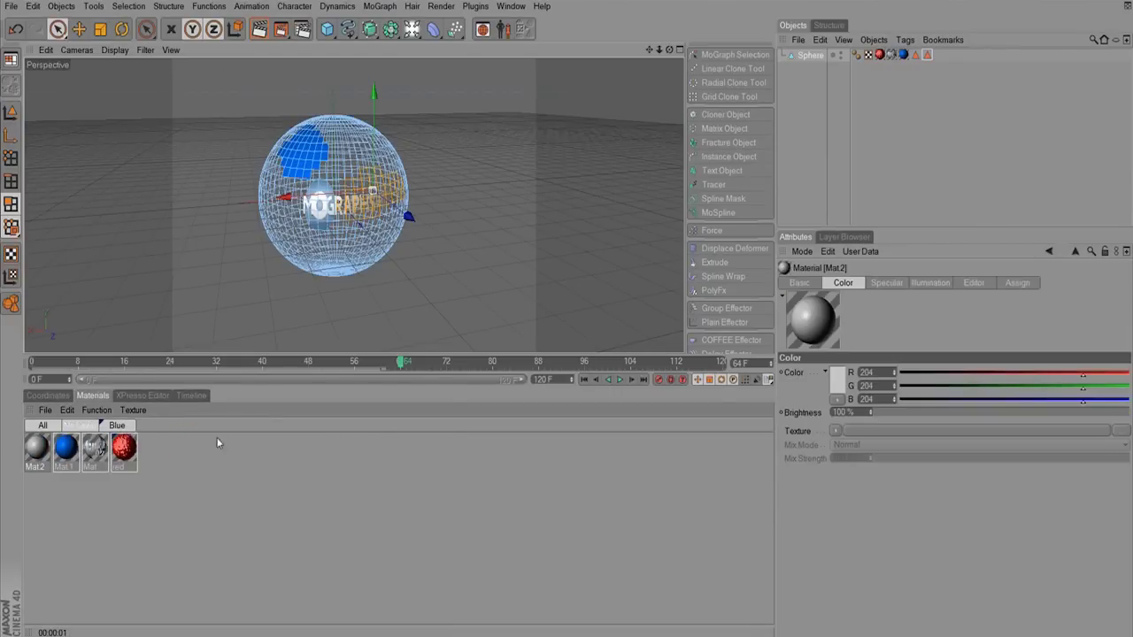
{"action": "double_click", "coordinate": [37, 449]}
{"action": "left_click", "coordinate": [324, 124]}
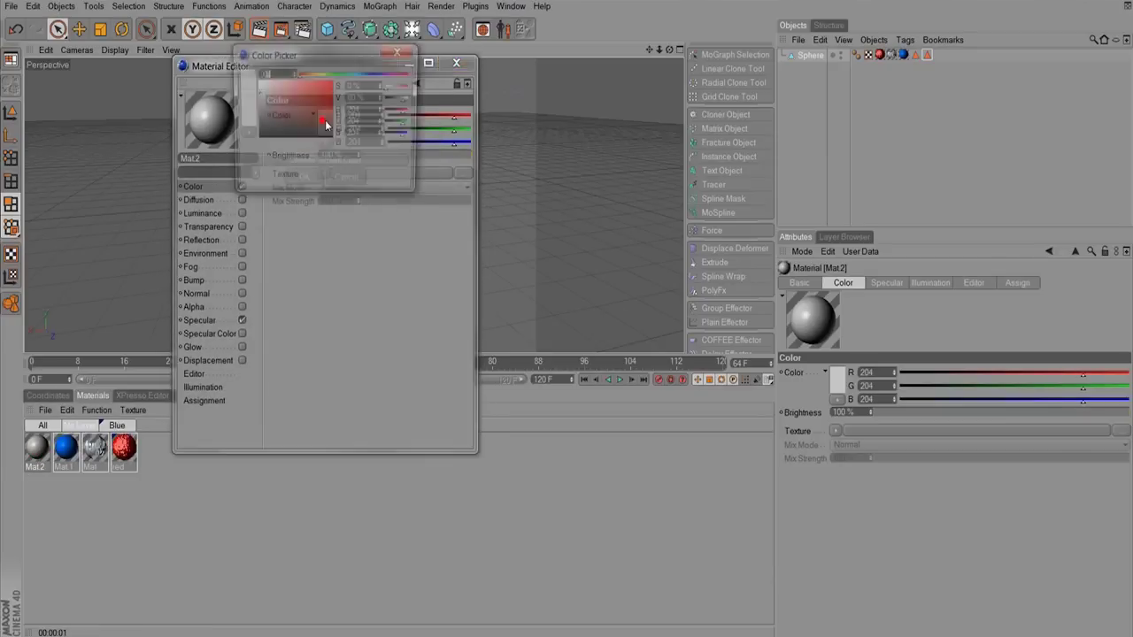
{"action": "left_click", "coordinate": [333, 77]}
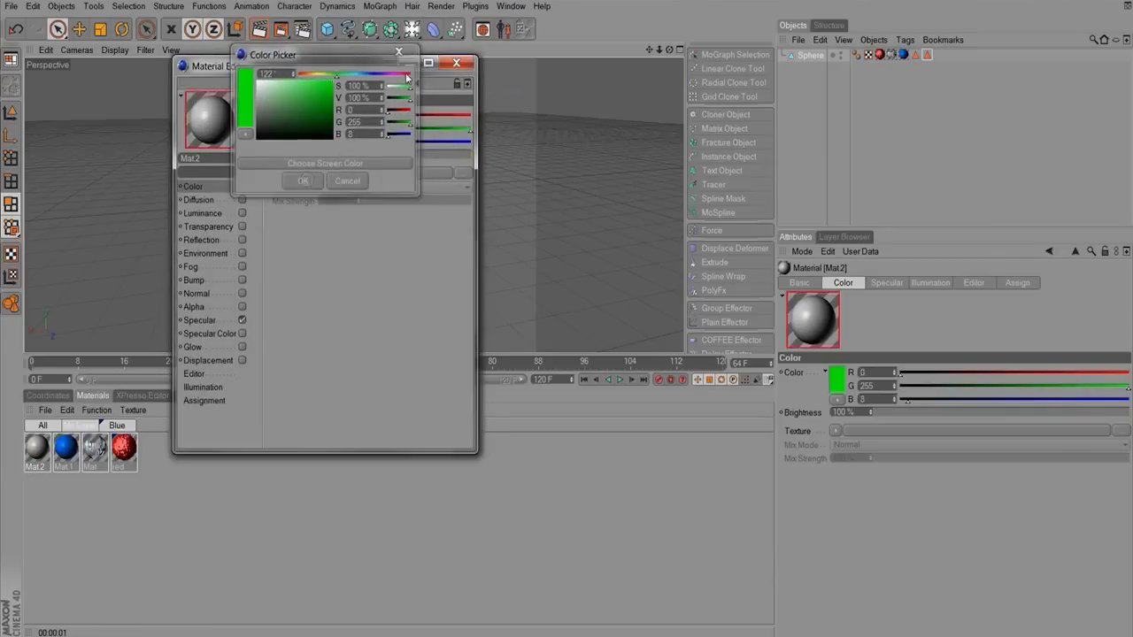
{"action": "left_click", "coordinate": [303, 181]}
{"action": "left_click", "coordinate": [456, 62]}
Apply the green material to the Sphere, limited to the sdfsdgfdg selection, and render the active view.
{"action": "left_click_drag", "start_coordinate": [37, 449], "coordinate": [805, 56]}
{"action": "left_click_drag", "start_coordinate": [927, 56], "coordinate": [843, 327]}
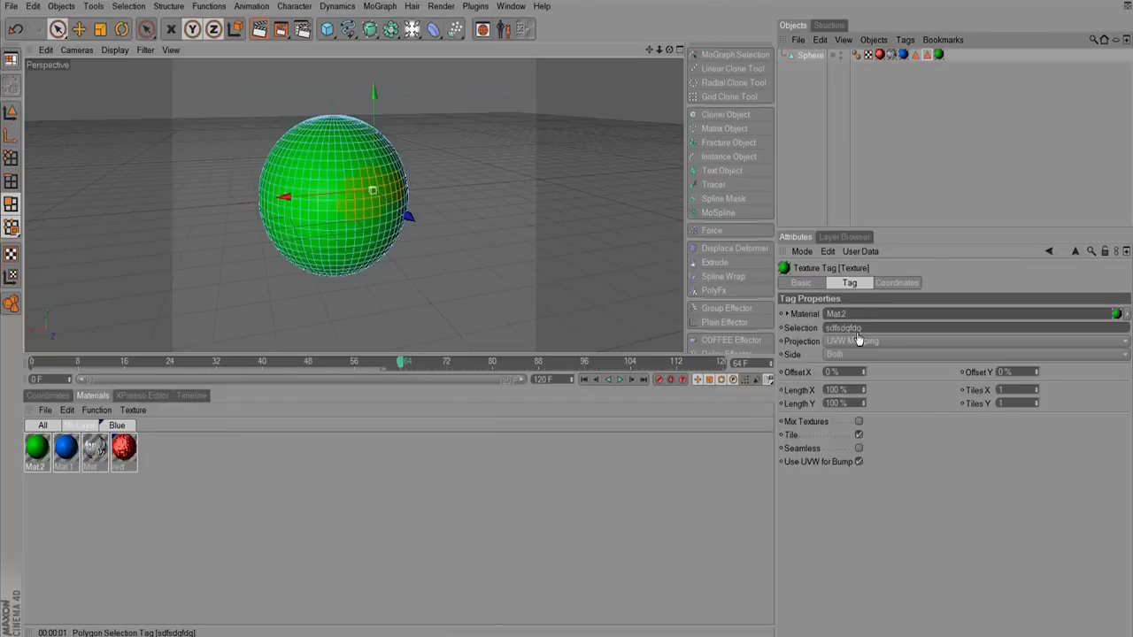
{"action": "left_click", "coordinate": [259, 29]}
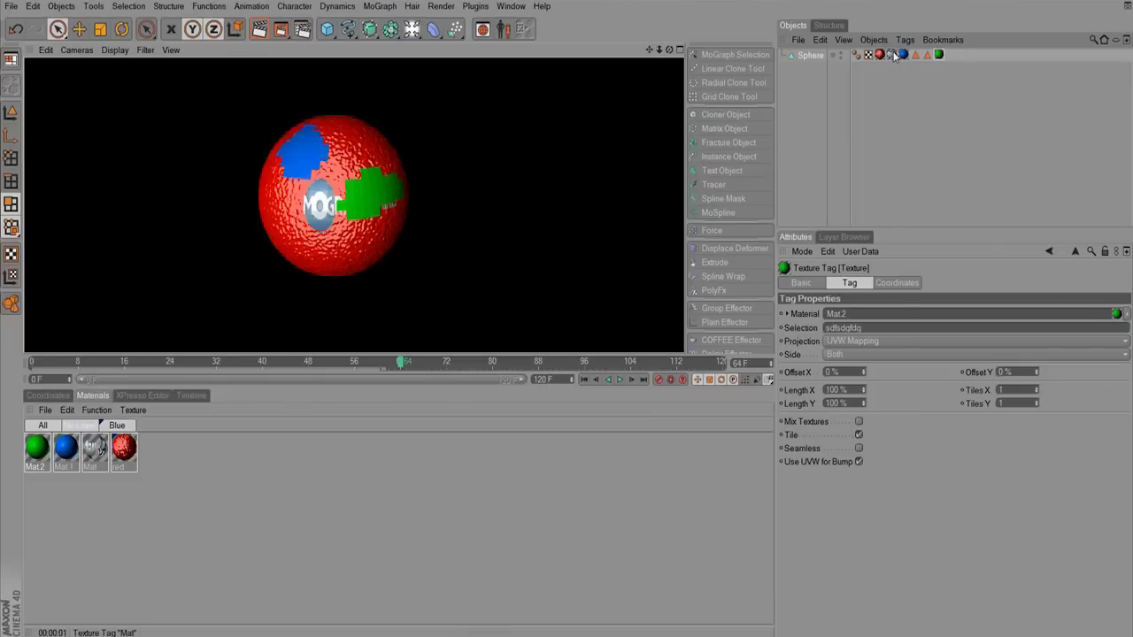
Move the logo's texture tag behind the green texture tag at the end of the Sphere's tags.
{"action": "left_click_drag", "start_coordinate": [892, 55], "coordinate": [966, 54]}
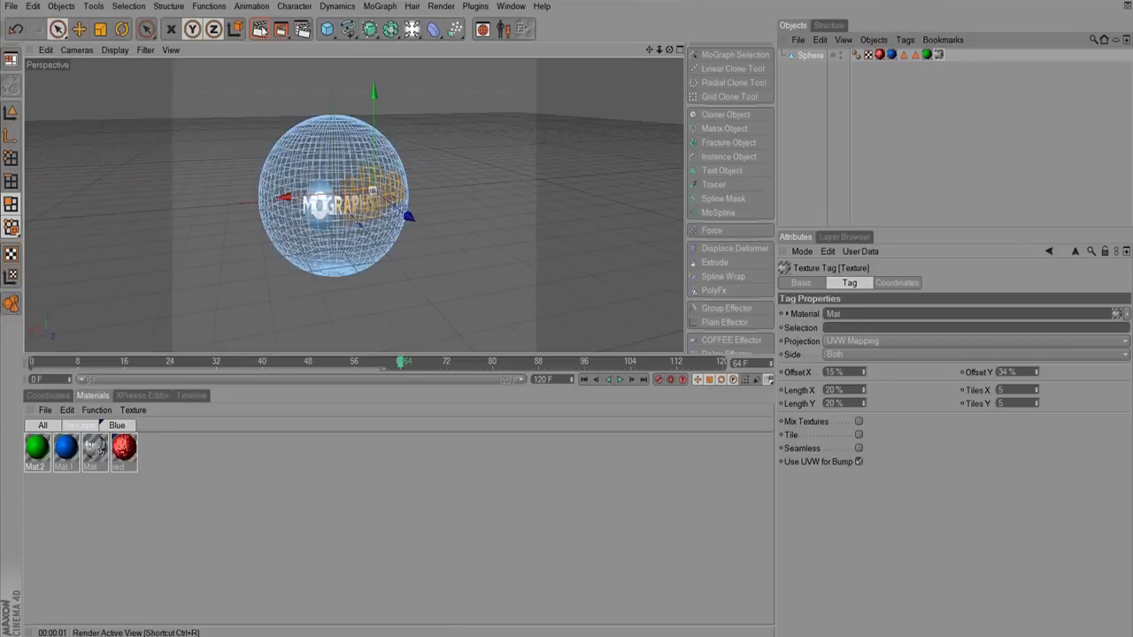